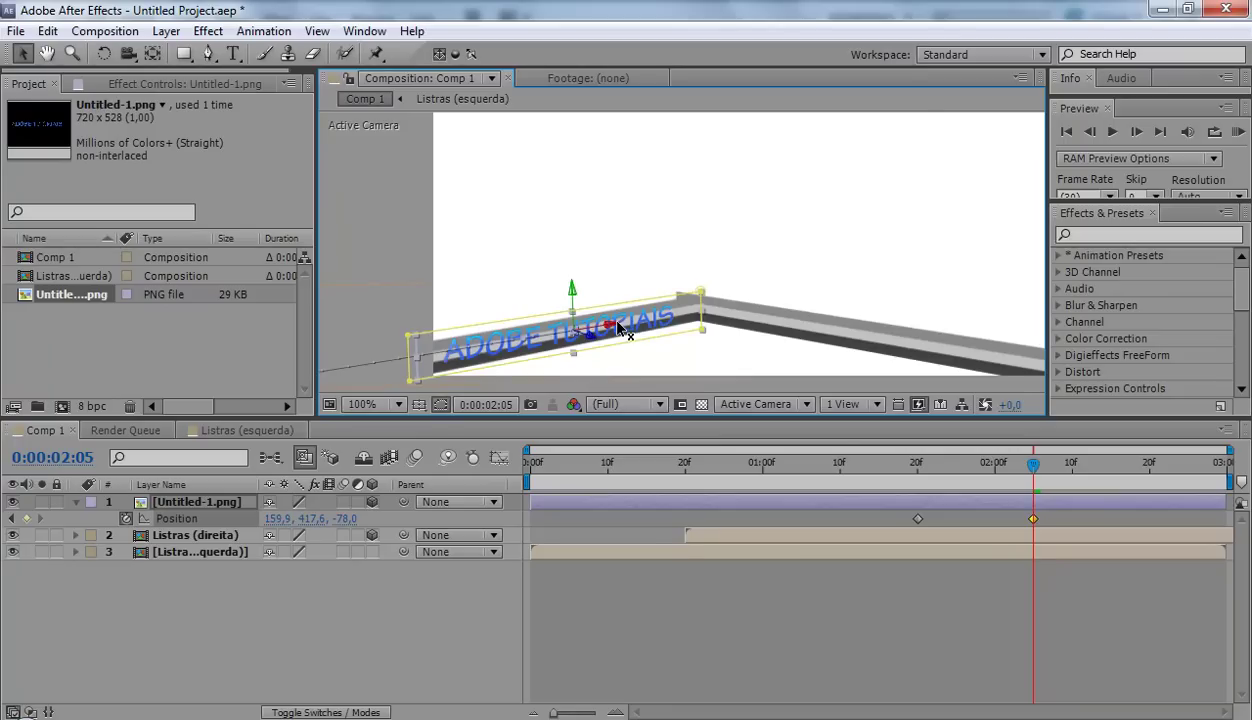
Move the current time to the label's first Position keyframe
drag(975, 463, 918, 463)
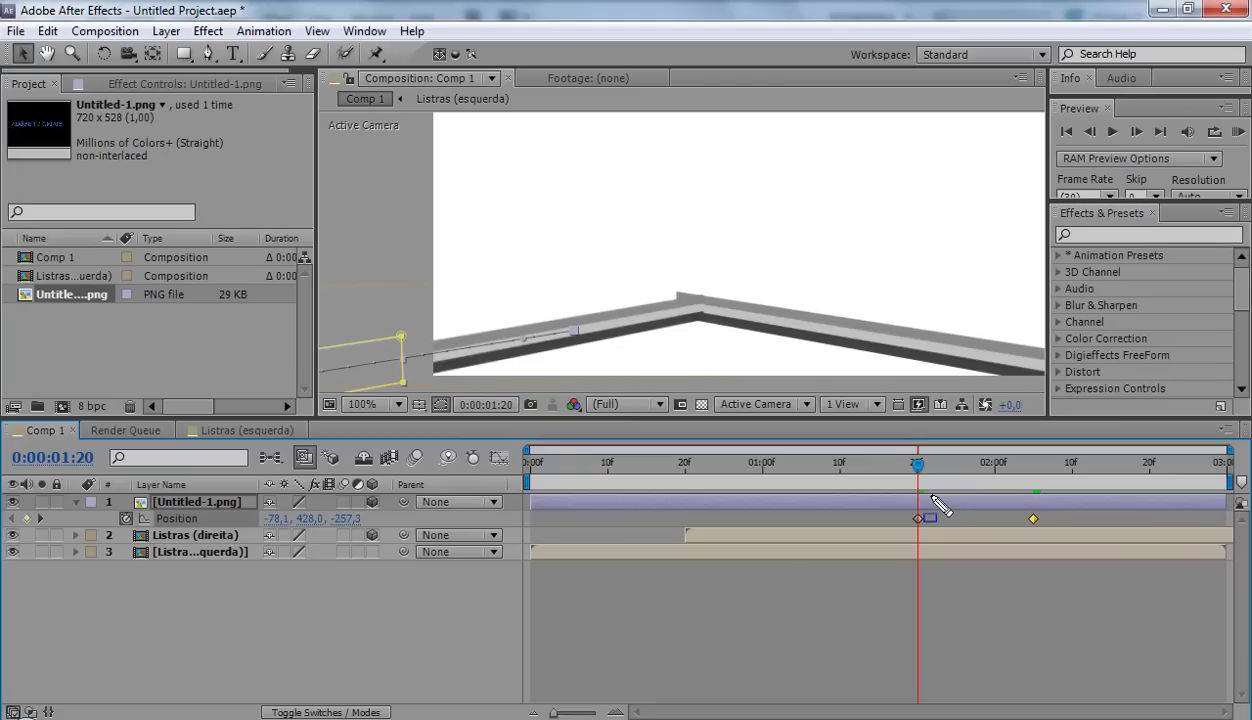
click(24, 54)
drag(183, 388, 1250, 719)
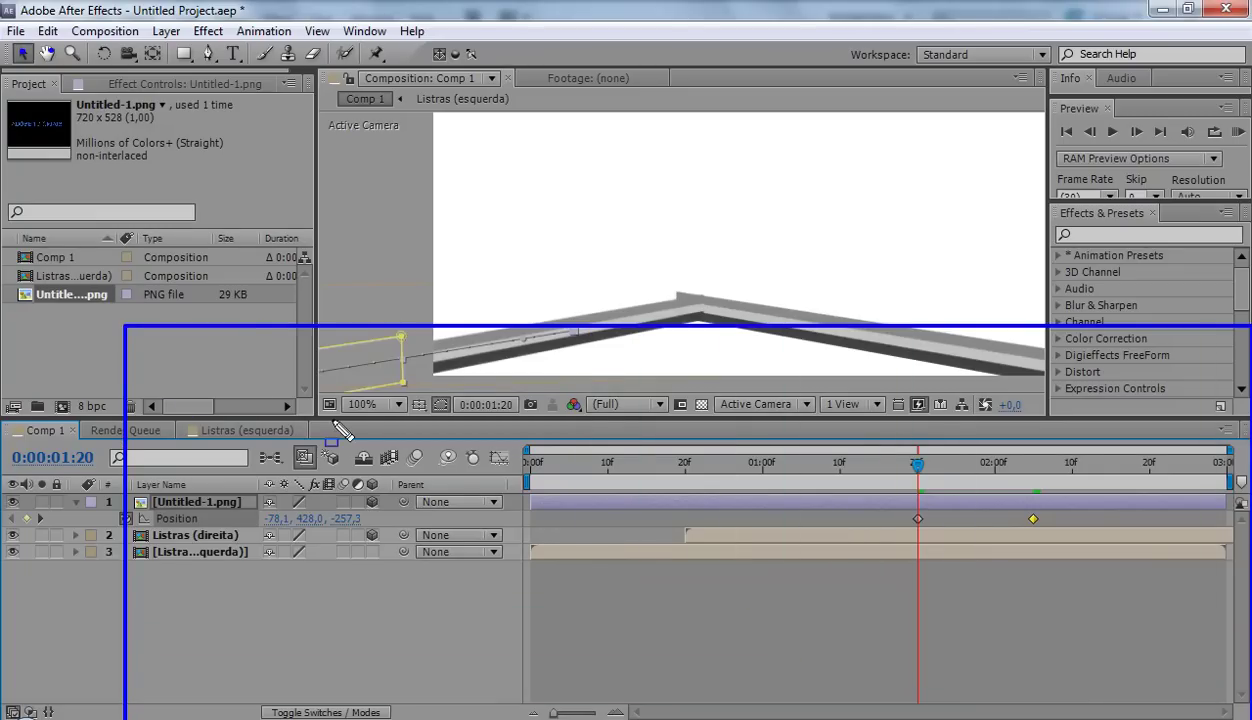
key(k)
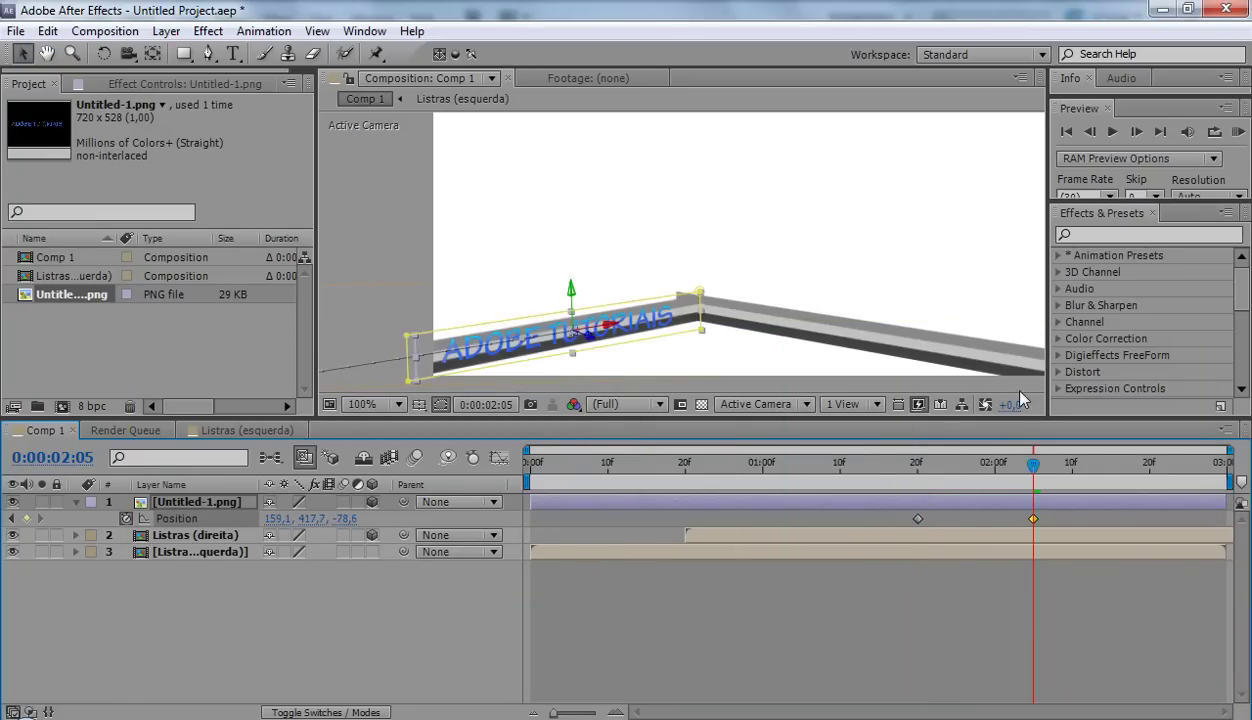
key(j)
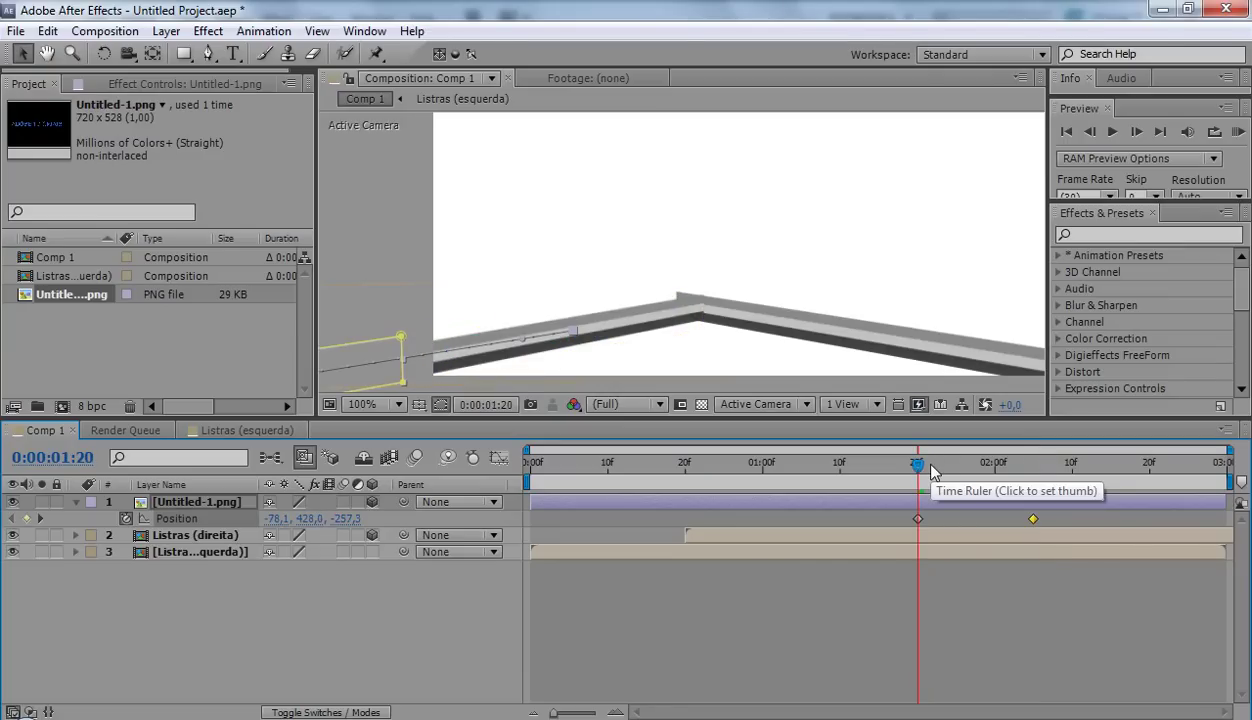
Trim the Untitled-1.png layer's in-point to that keyframe and select both Position keyframes
click(162, 485)
click(167, 504)
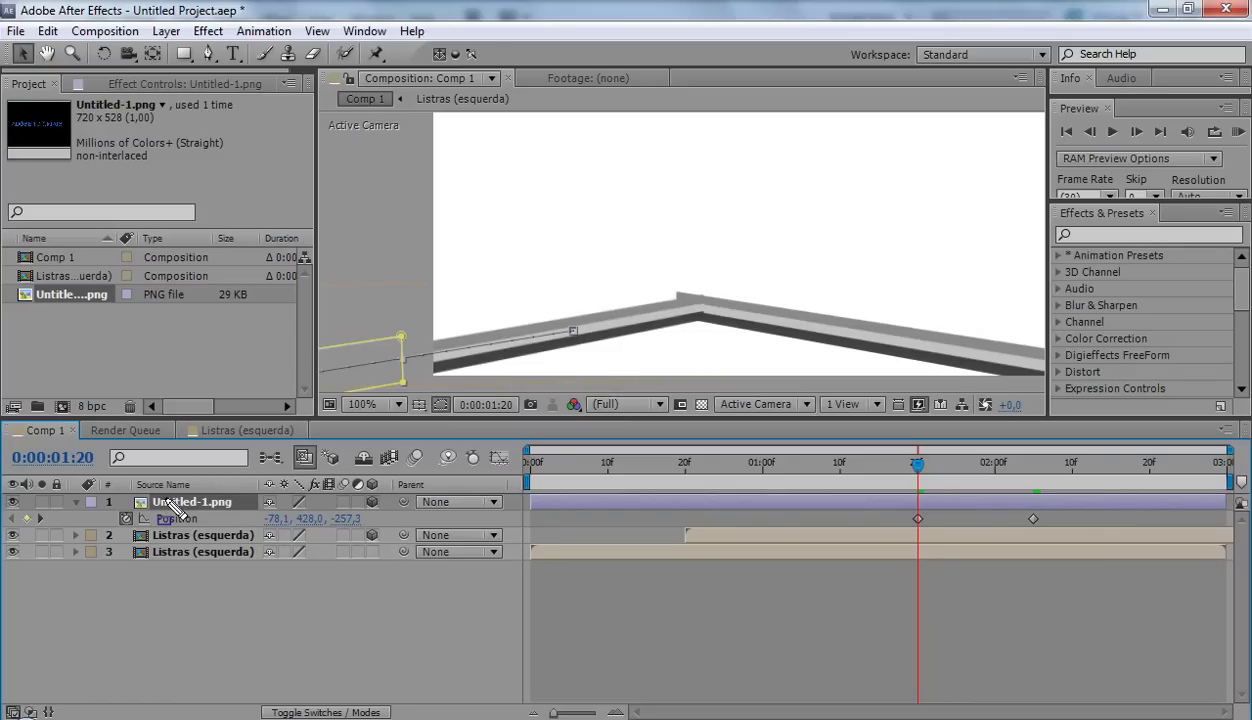
mouse_move(170, 503)
mouse_down()
mouse_move(595, 521)
mouse_move(893, 568)
mouse_up()
drag(532, 501, 916, 501)
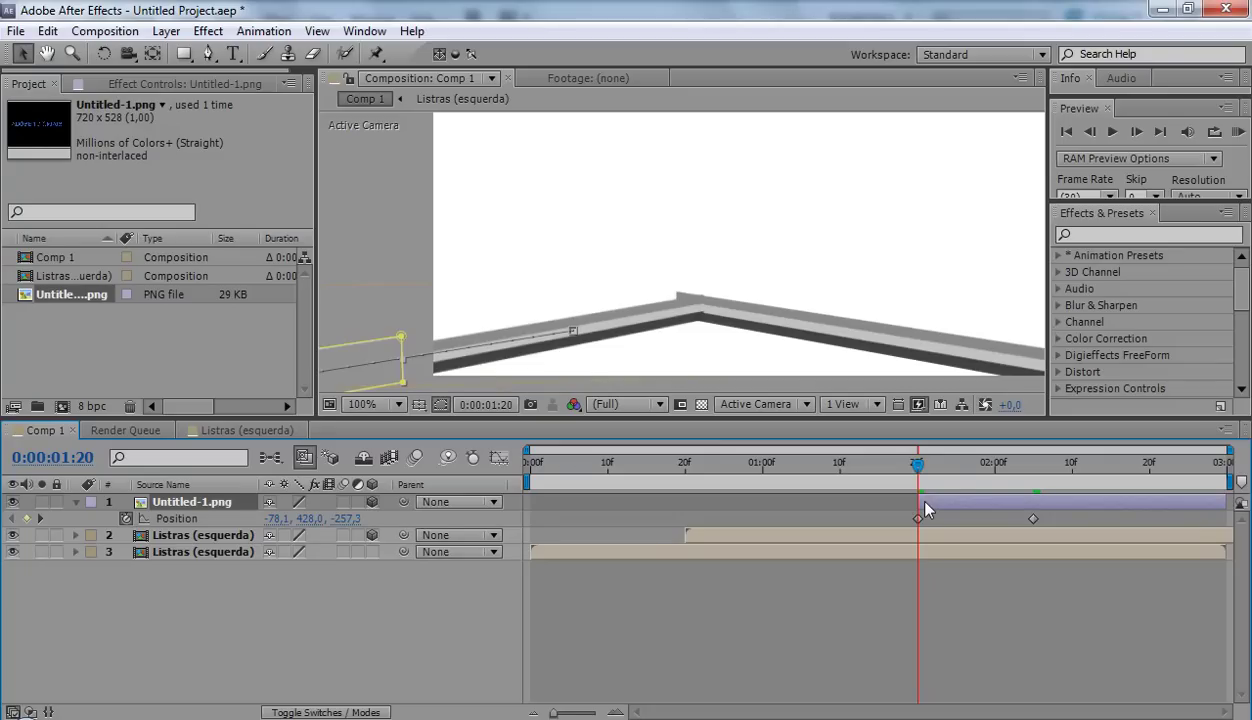
drag(922, 468, 1062, 480)
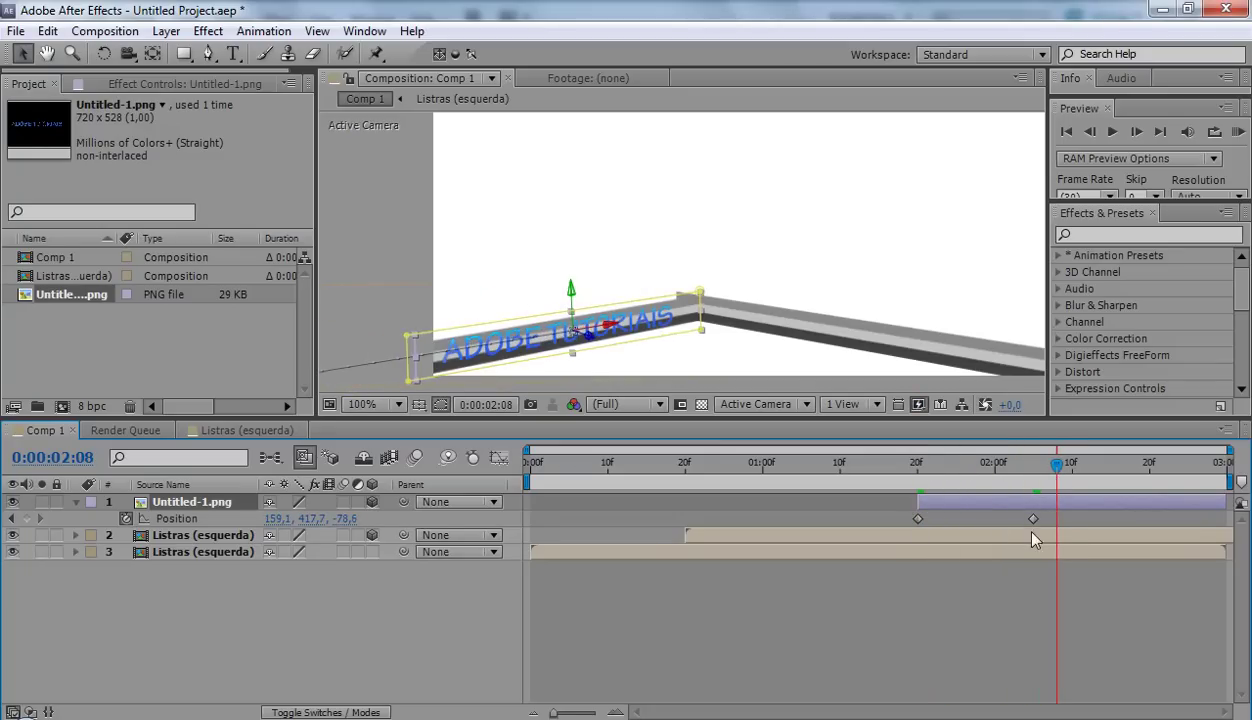
drag(1070, 527, 908, 525)
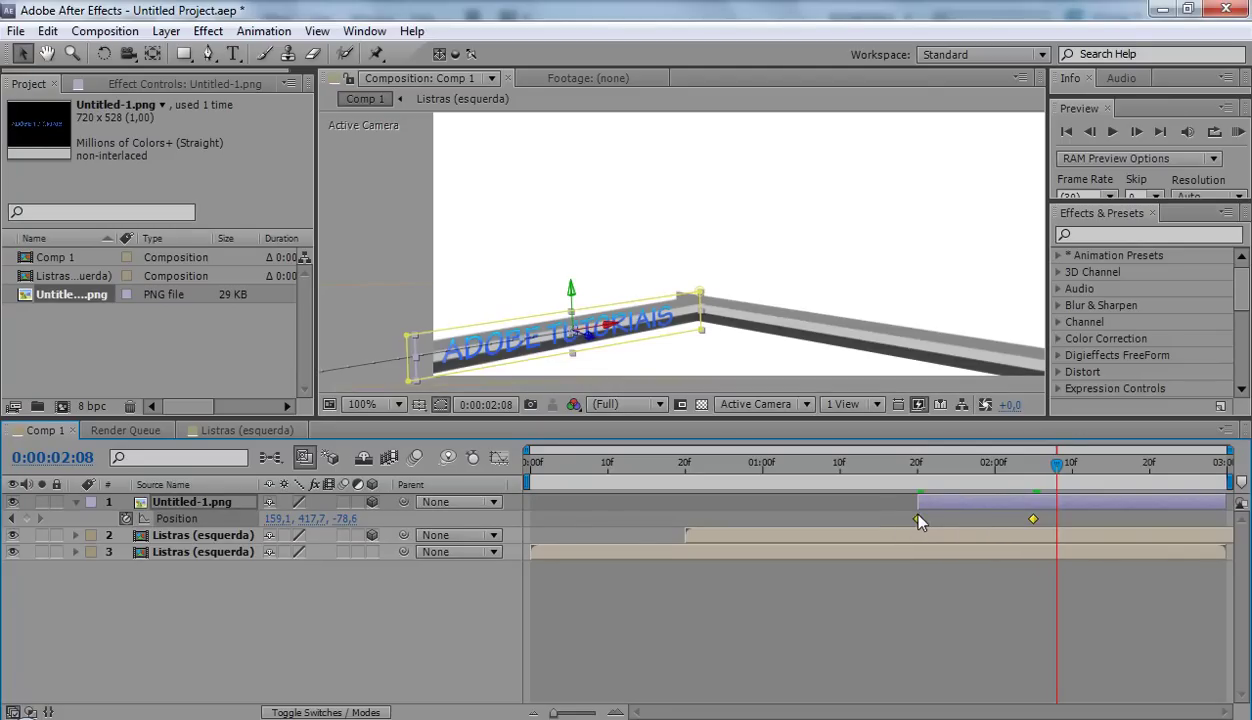
Apply Easy Ease to both Untitled-1.png Position keyframes, then collapse the Position property
right_click(918, 520)
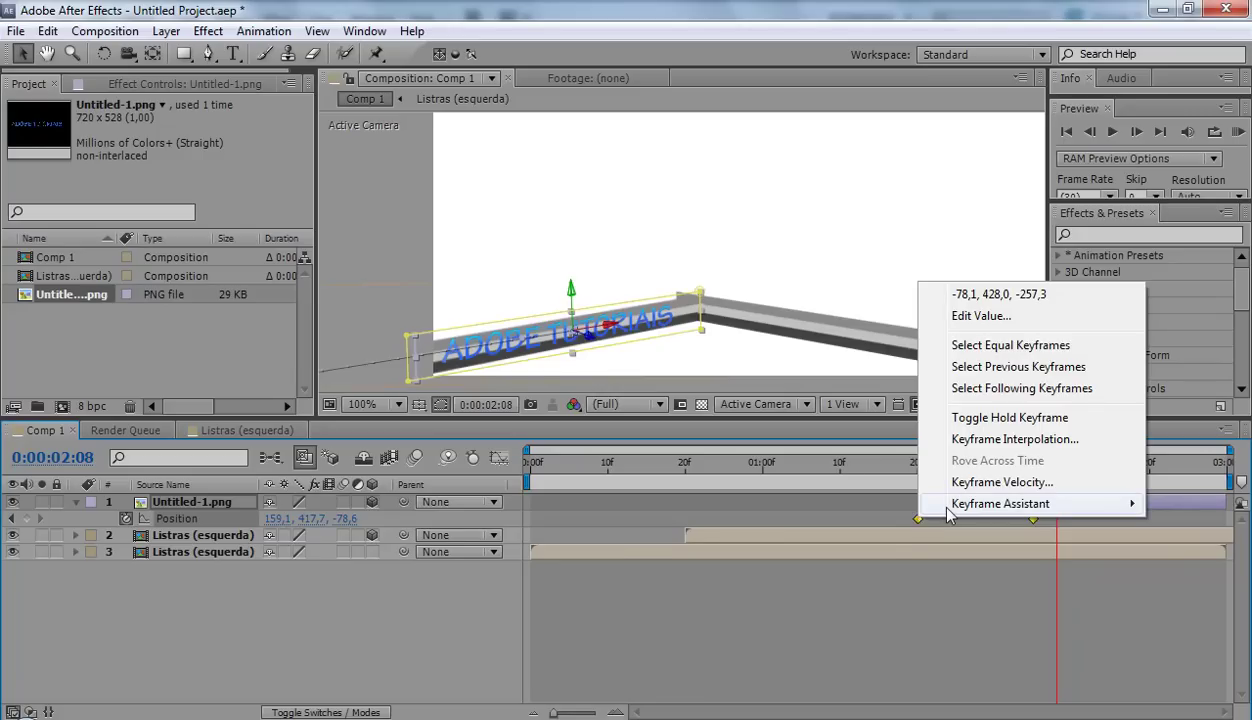
mouse_move(926, 503)
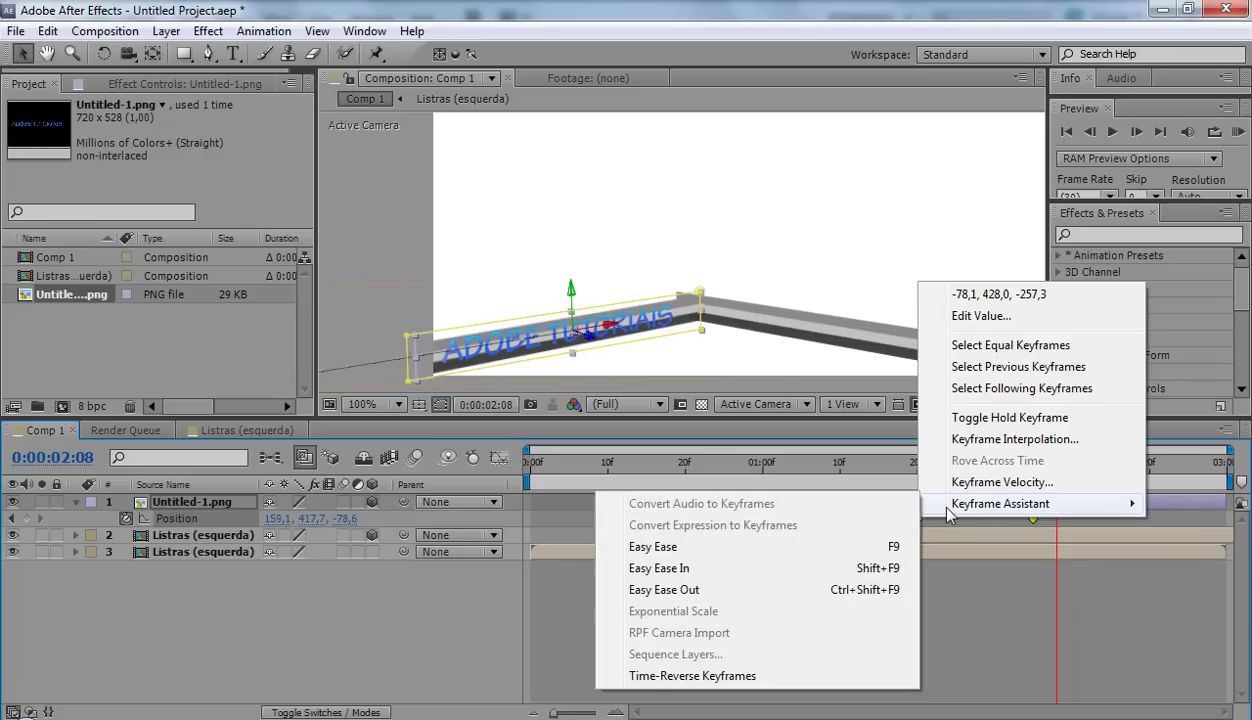
click(701, 550)
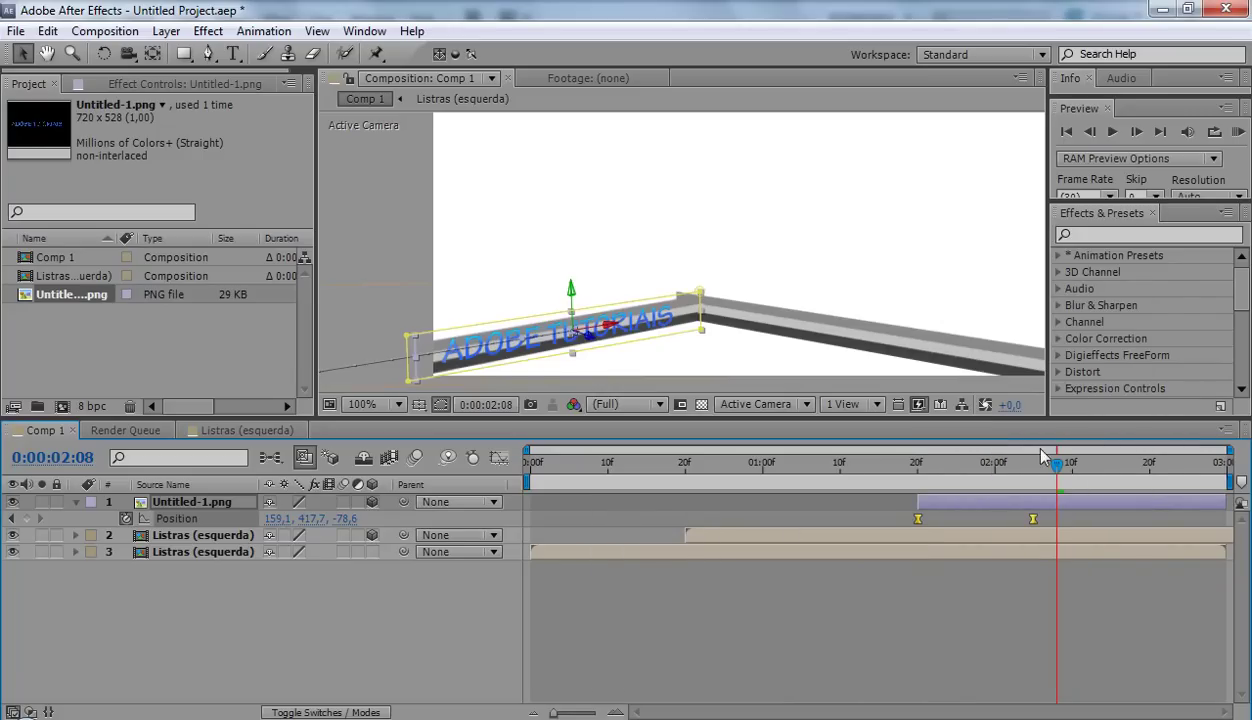
mouse_move(1057, 463)
mouse_down()
mouse_move(1007, 487)
mouse_move(1036, 484)
mouse_up()
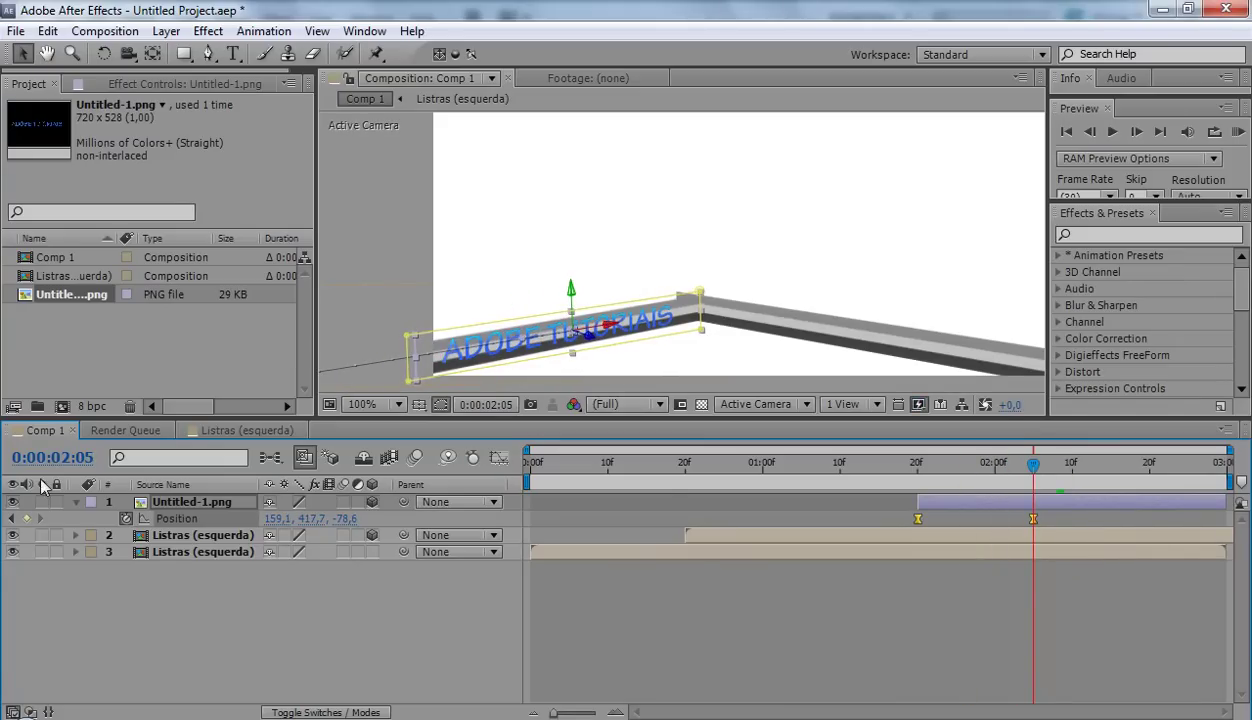
click(75, 503)
drag(780, 466, 921, 503)
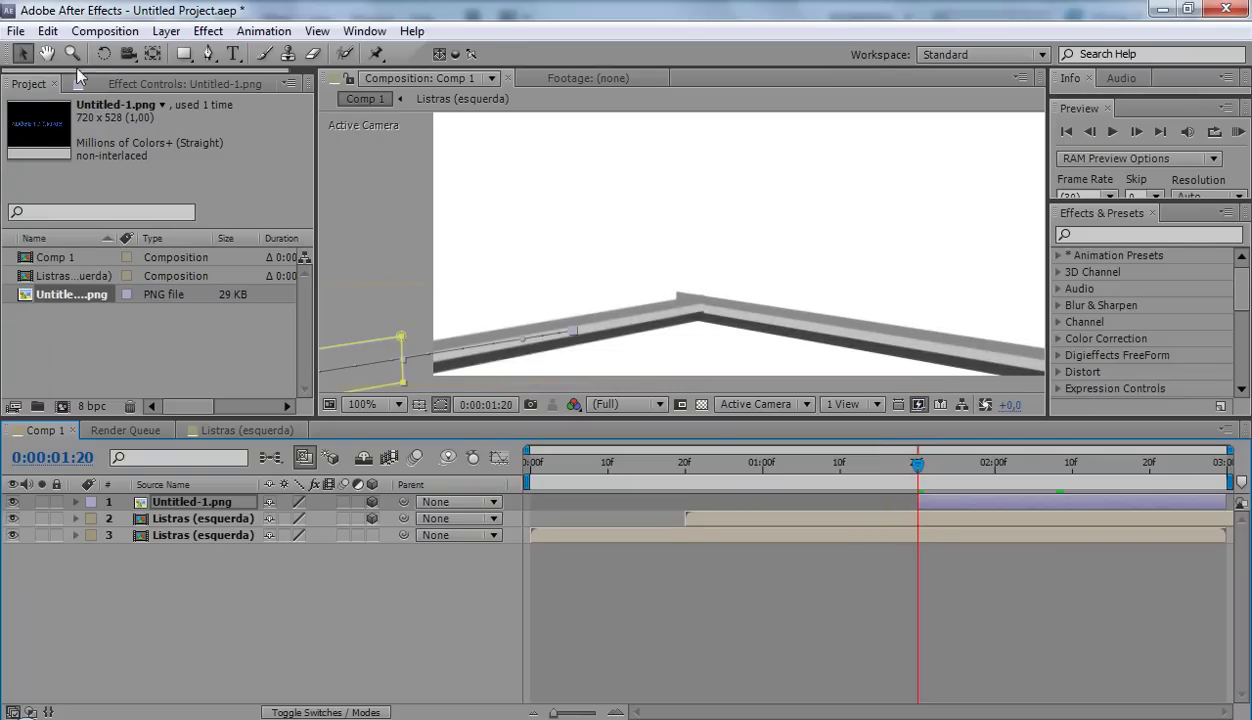
Create a text layer near the top with the person's name, colored black at 60 px
click(233, 53)
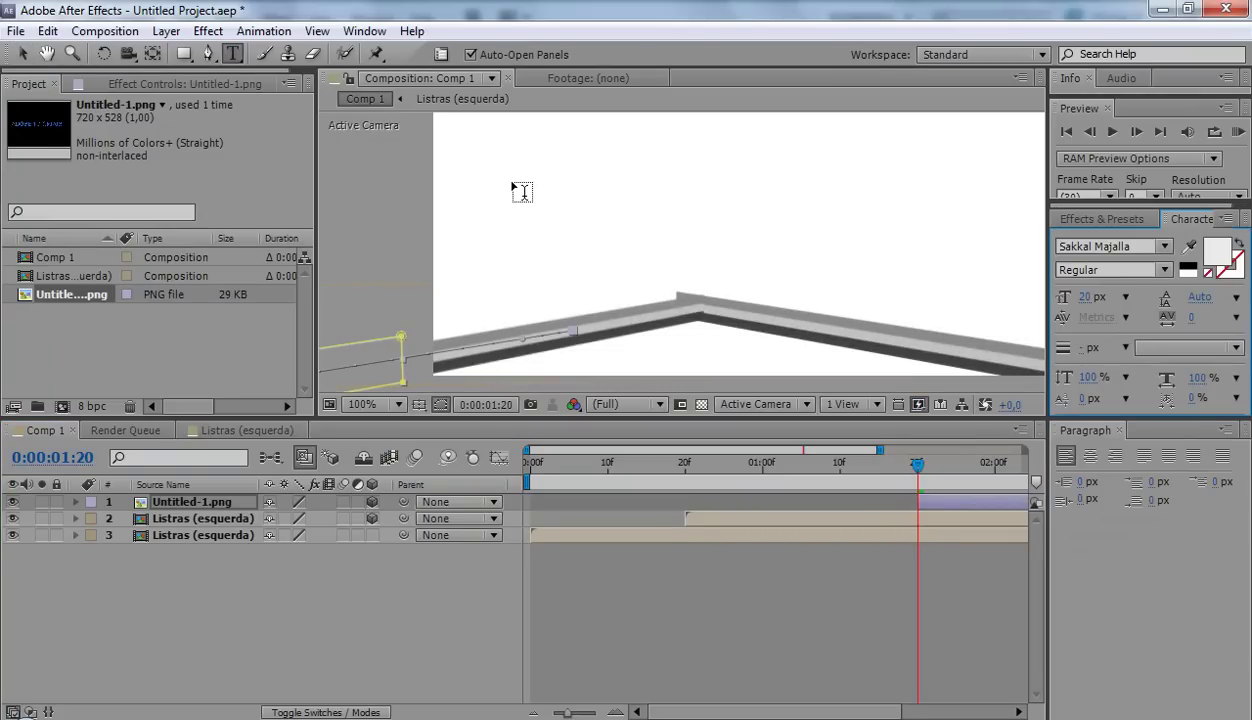
click(522, 192)
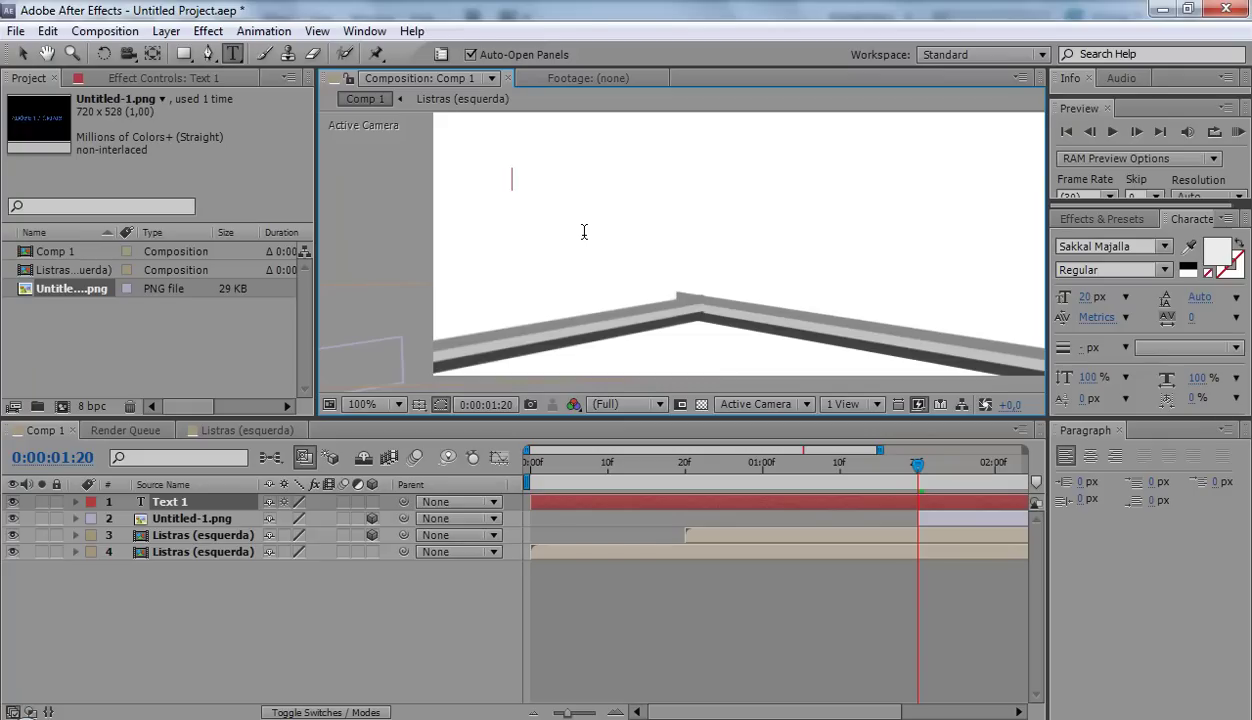
text(Vitor)
text(ins)
click(1217, 252)
mouse_move(422, 364)
mouse_down()
mouse_move(347, 369)
mouse_move(388, 345)
mouse_move(240, 556)
mouse_up()
click(645, 316)
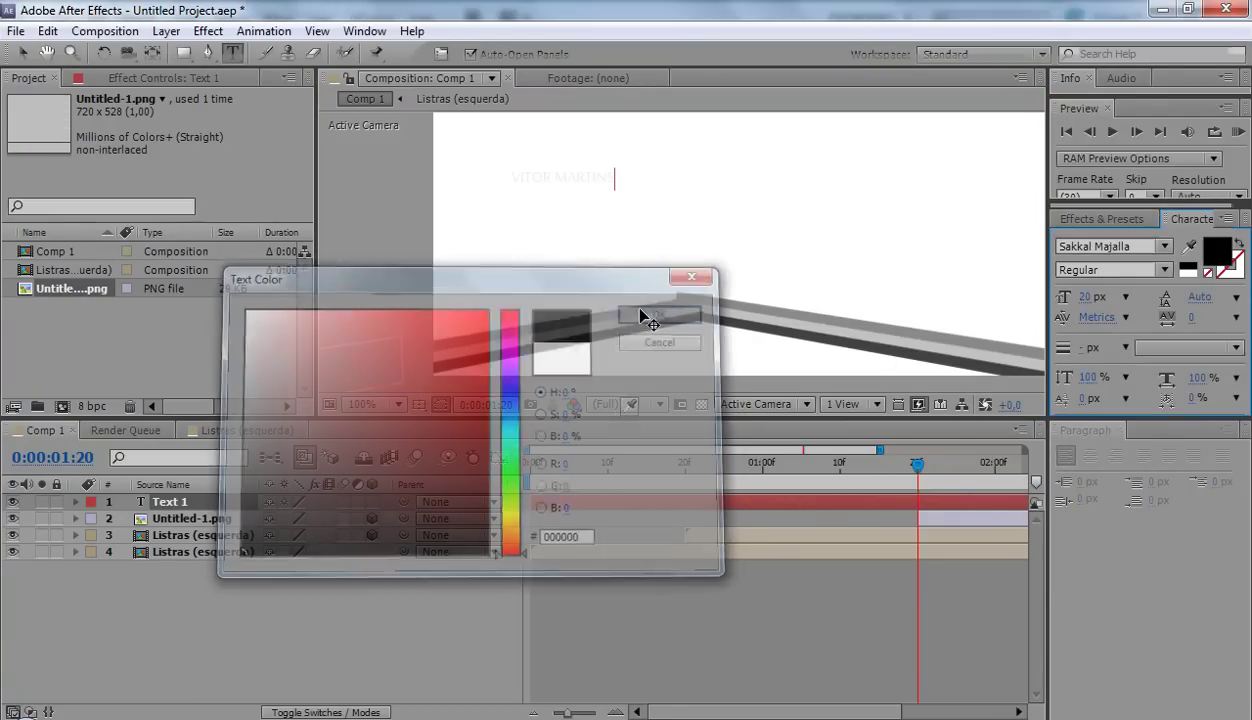
key(ctrl+a)
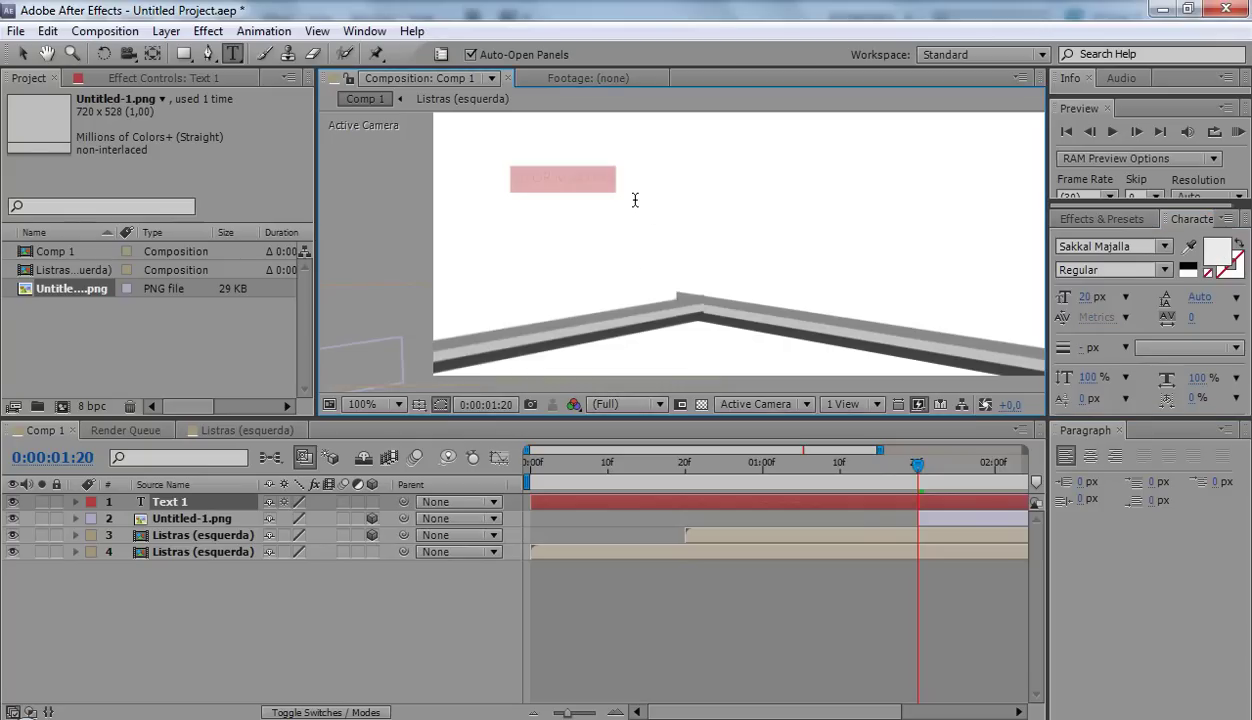
click(1188, 268)
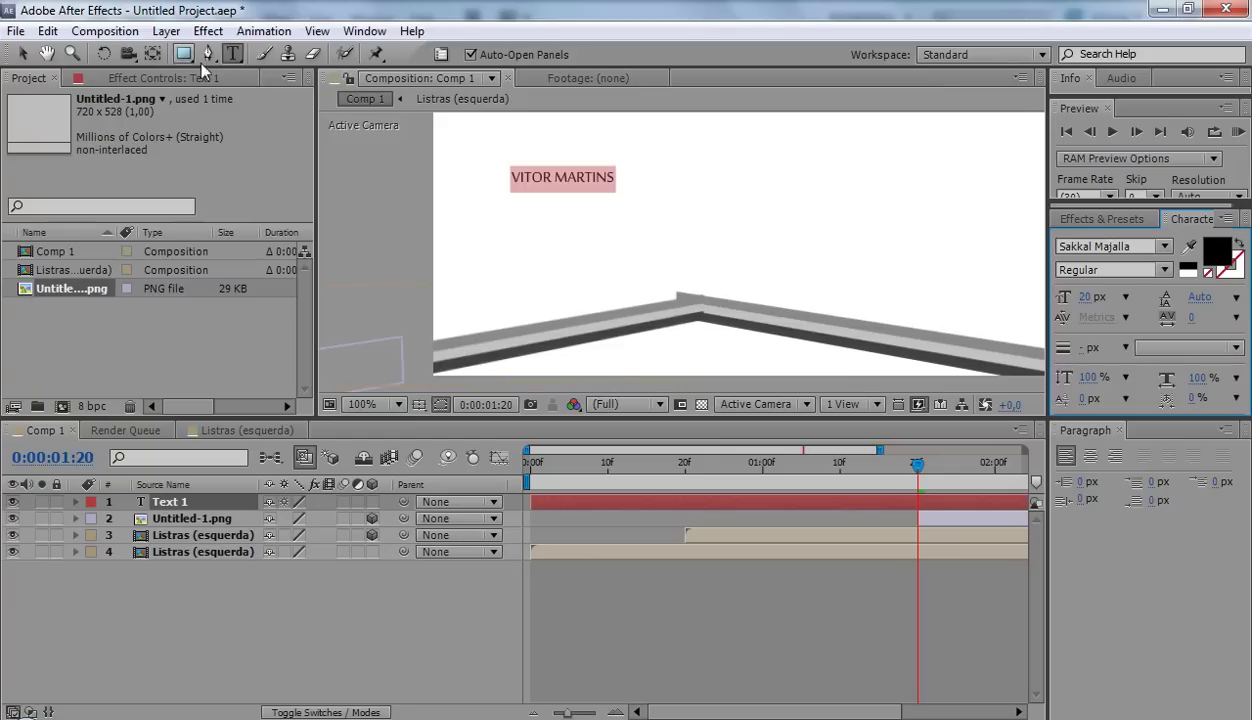
drag(1083, 298, 1110, 298)
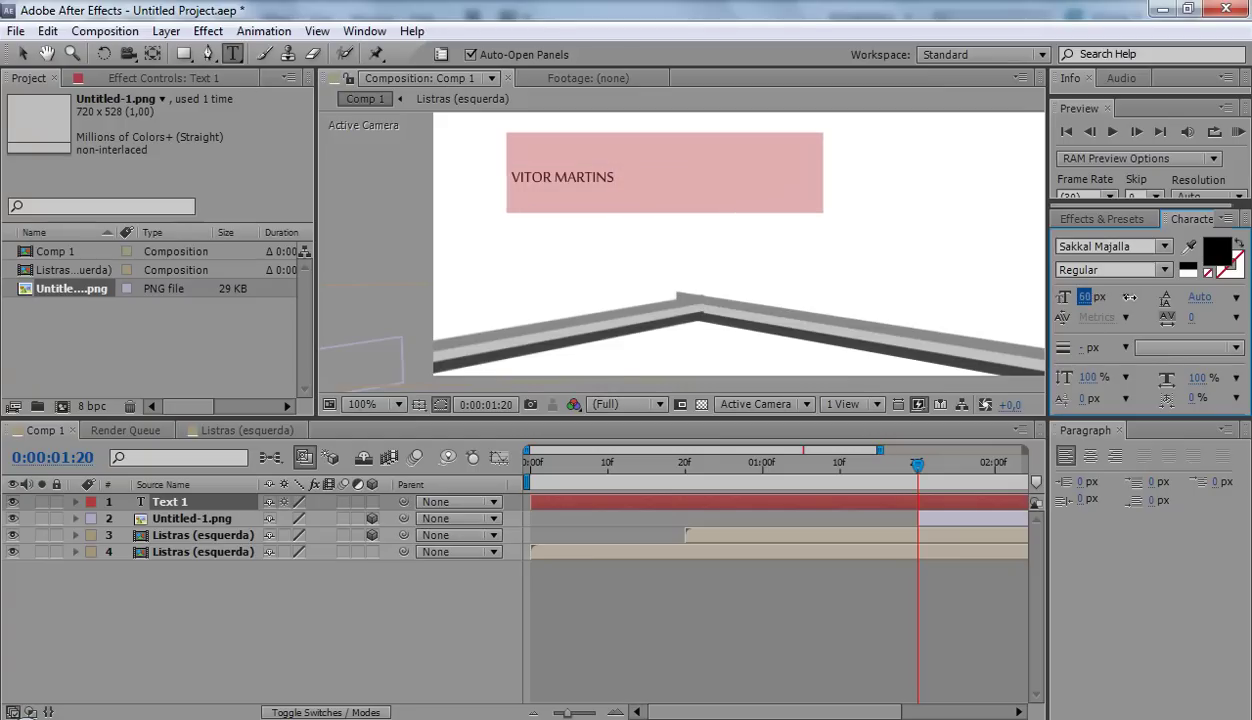
click(22, 53)
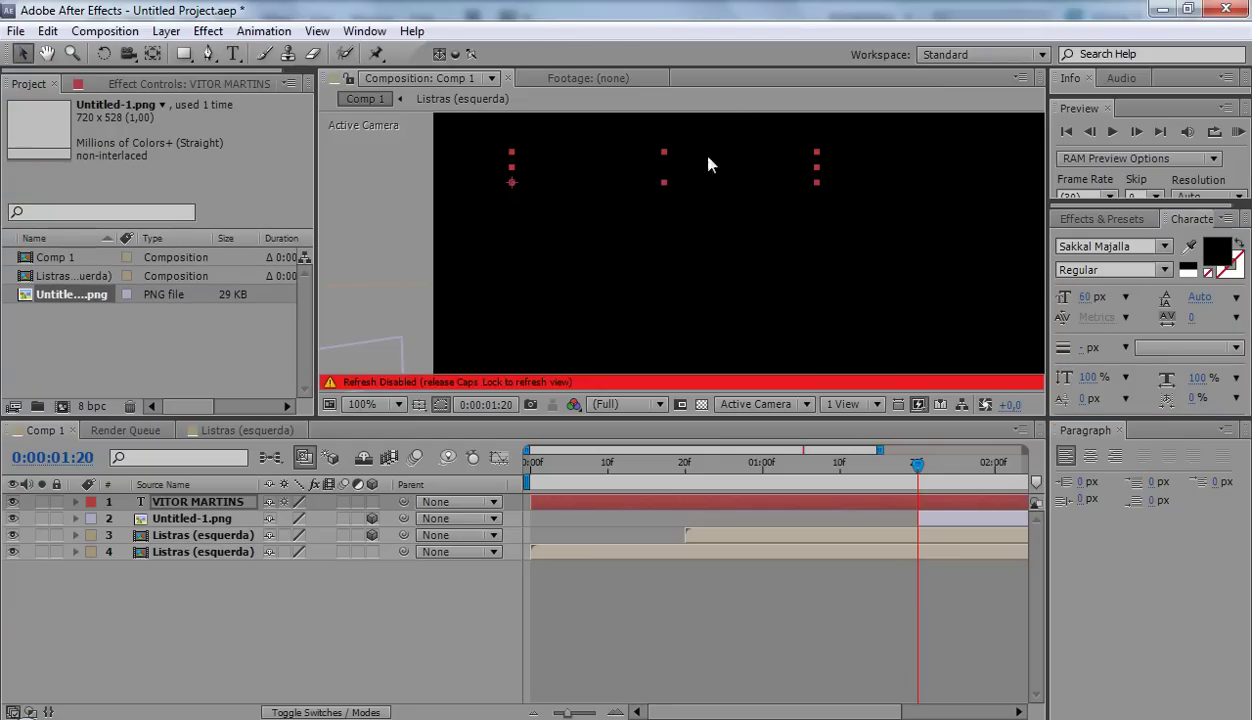
Make the name text 3D, rotate it 39° in Y, and slide it along the right-hand bar
drag(721, 181, 857, 350)
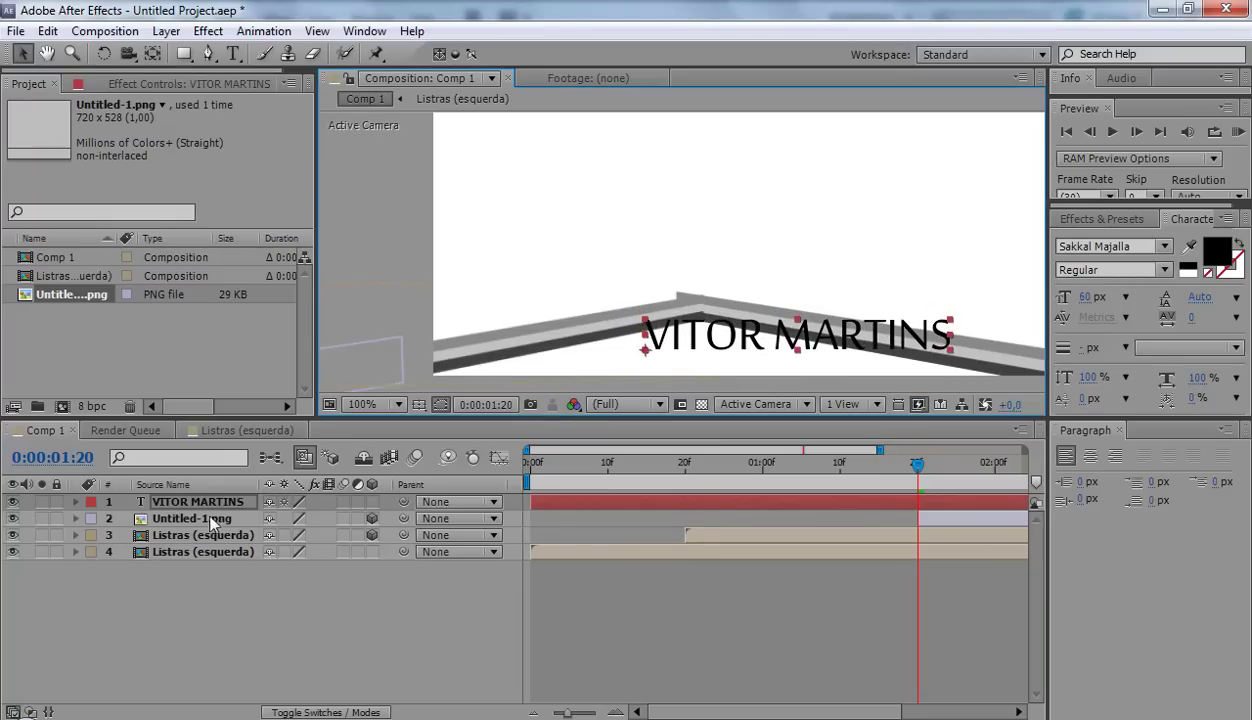
key(r)
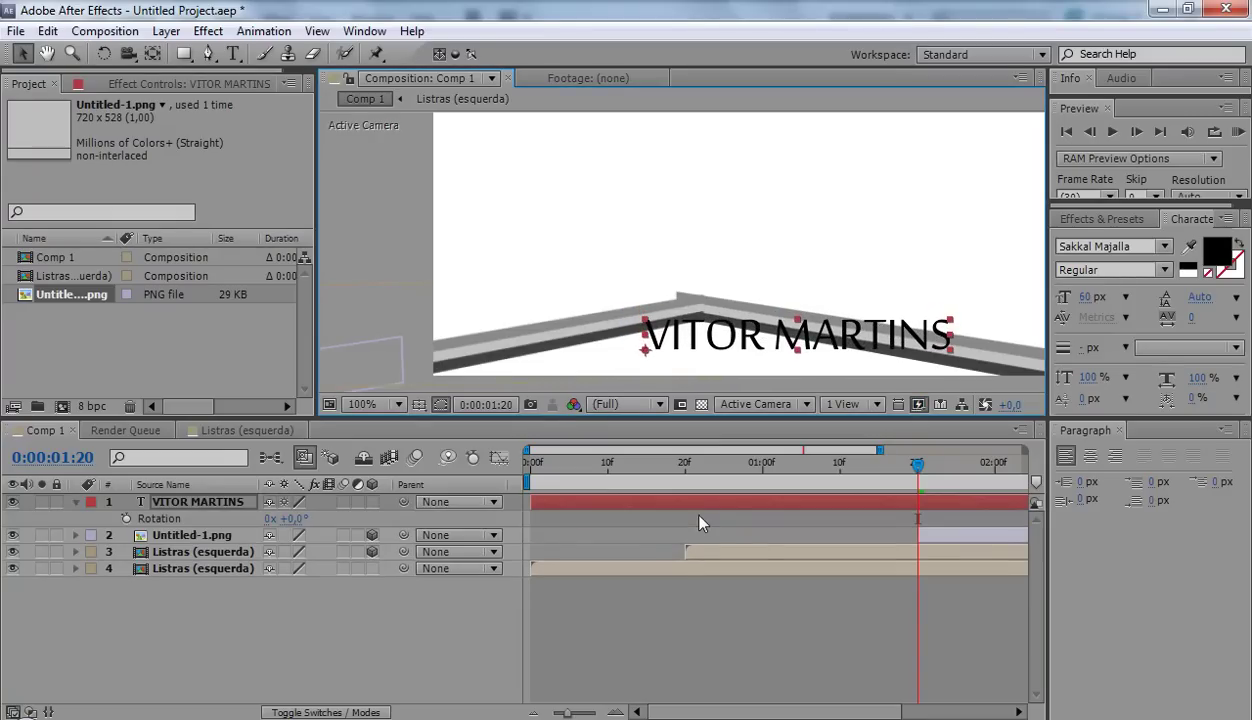
click(369, 501)
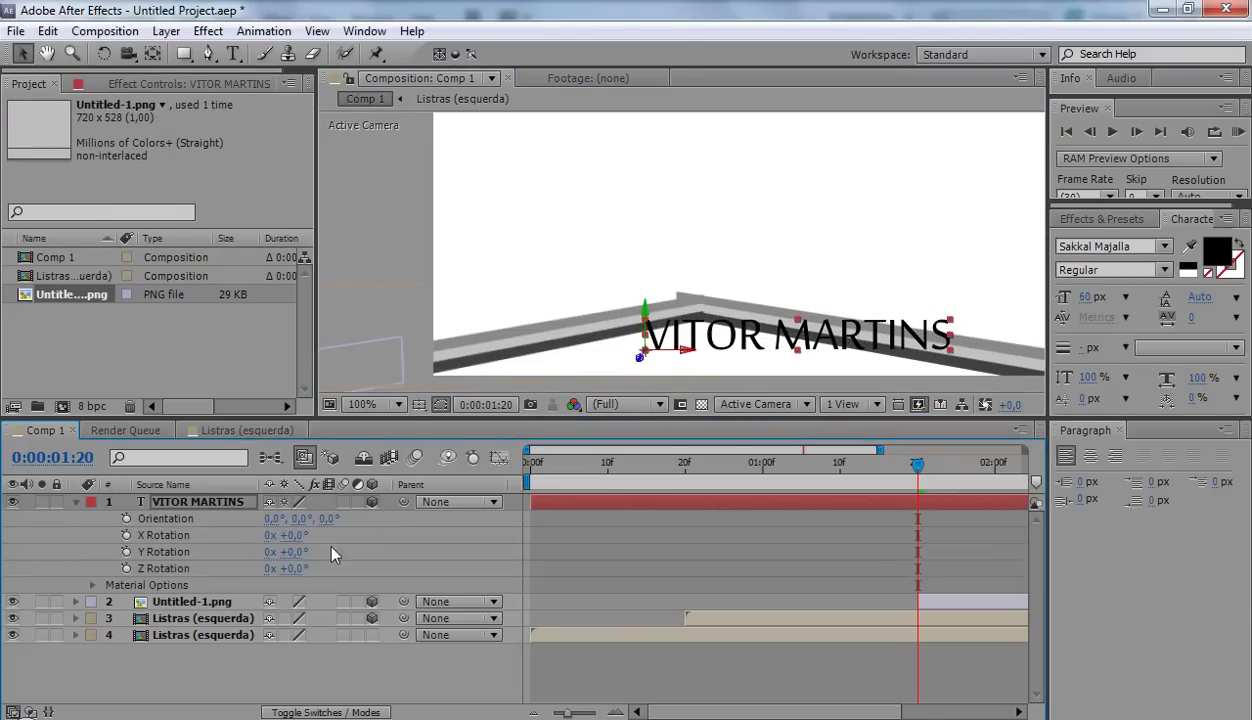
drag(292, 552, 336, 549)
drag(617, 362, 741, 318)
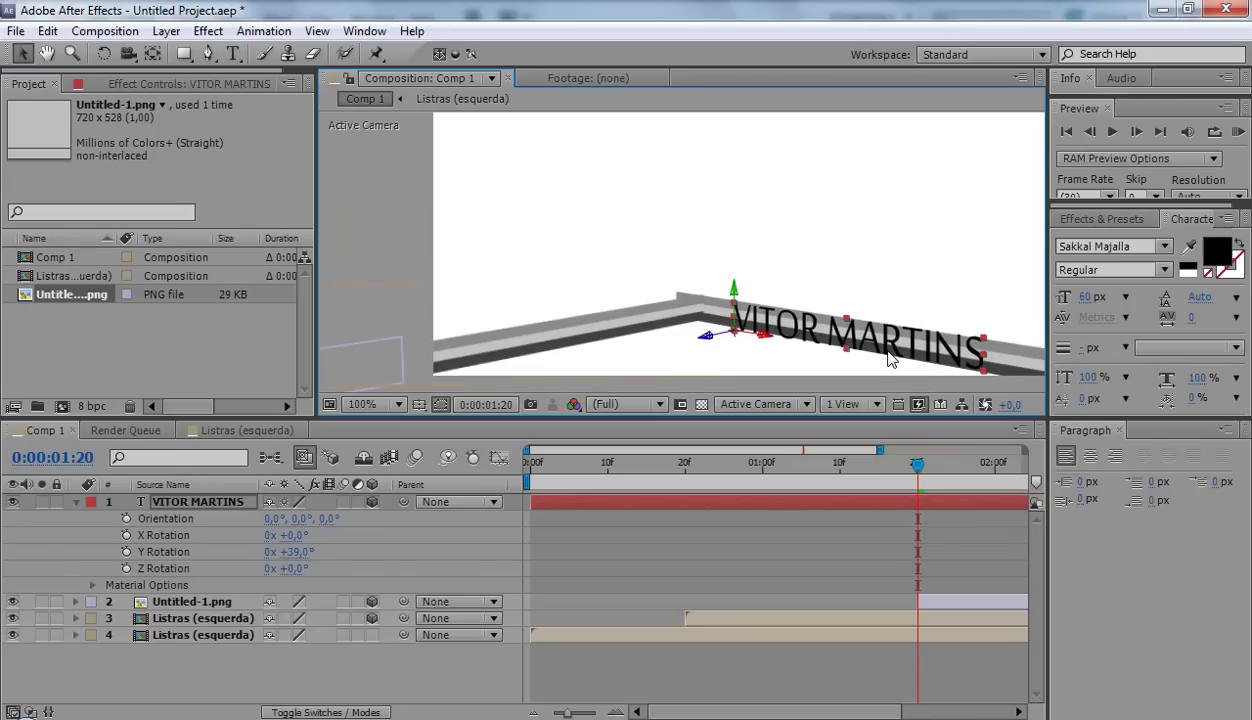
Reduce the name text's font size to 50 px
key(ctrl+t)
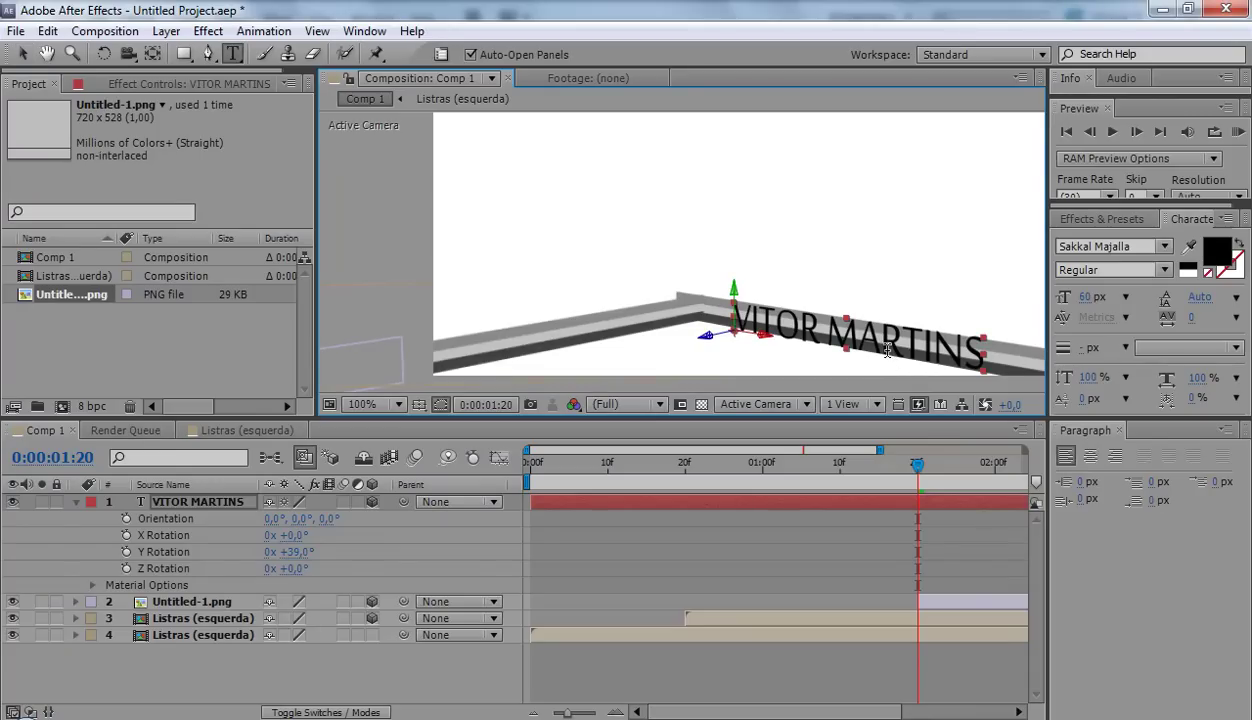
click(884, 347)
key(ctrl+a)
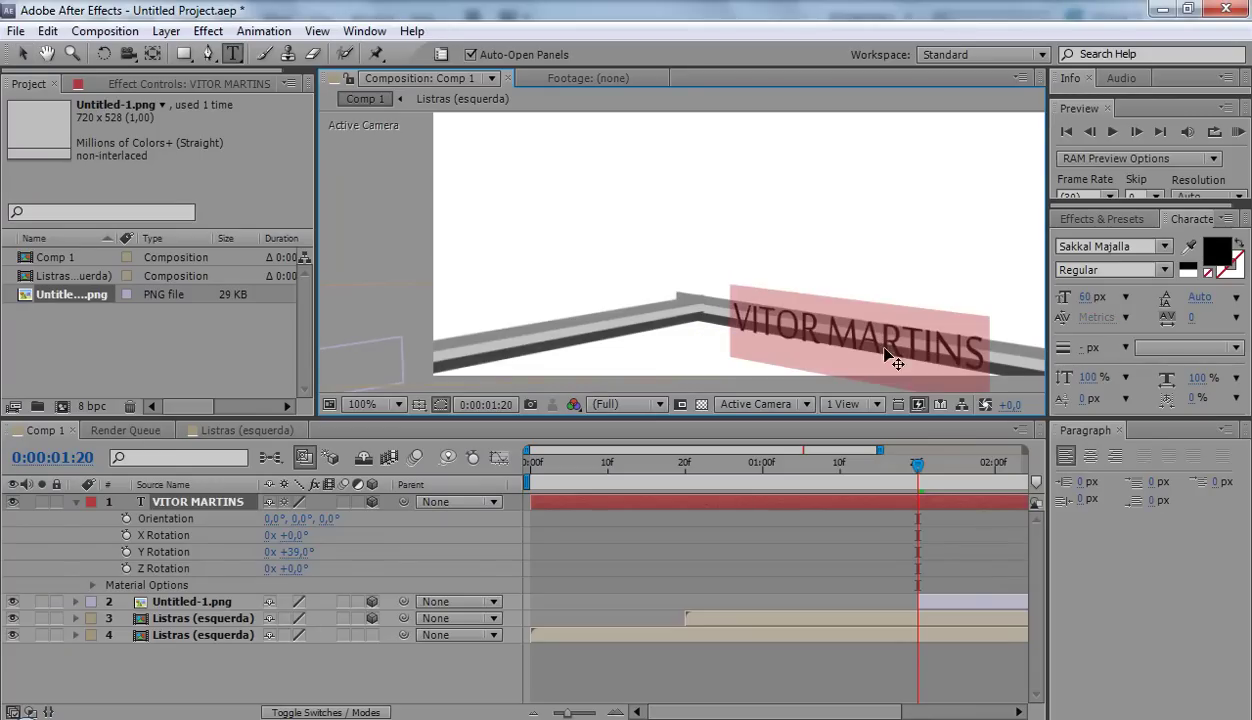
click(1088, 297)
text(55)
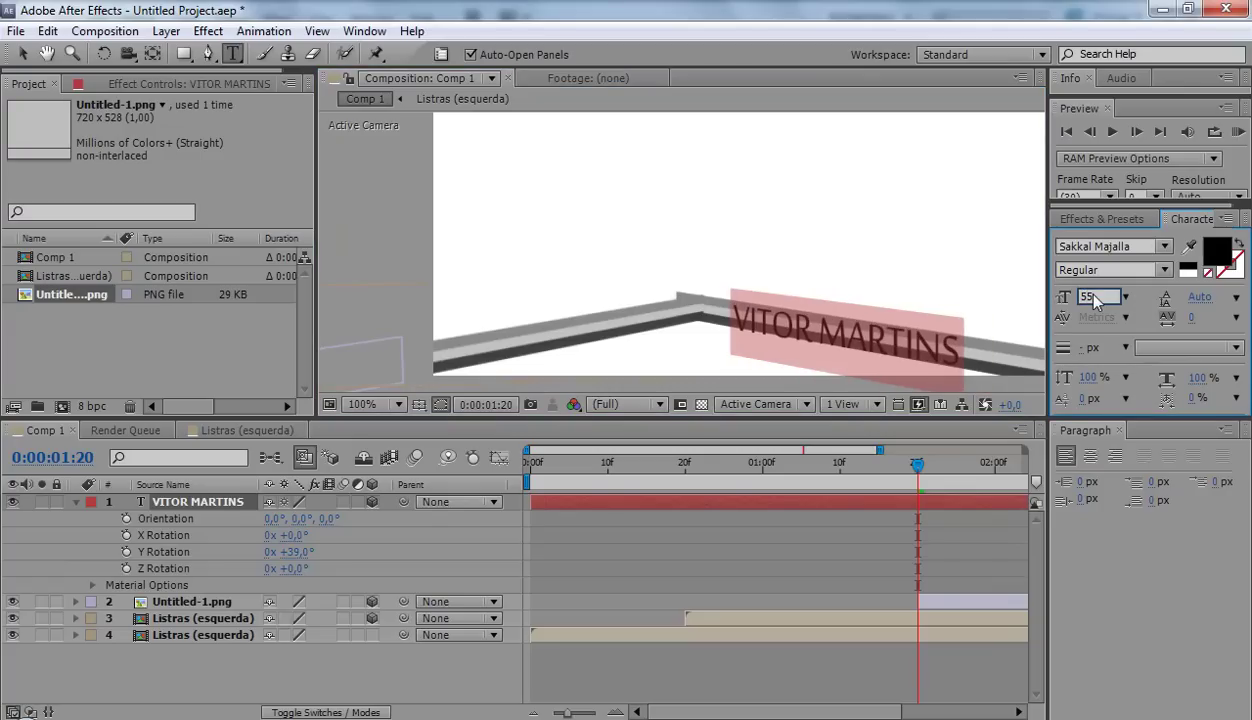
click(1111, 297)
key(BackSpace)
text(0)
key(Return)
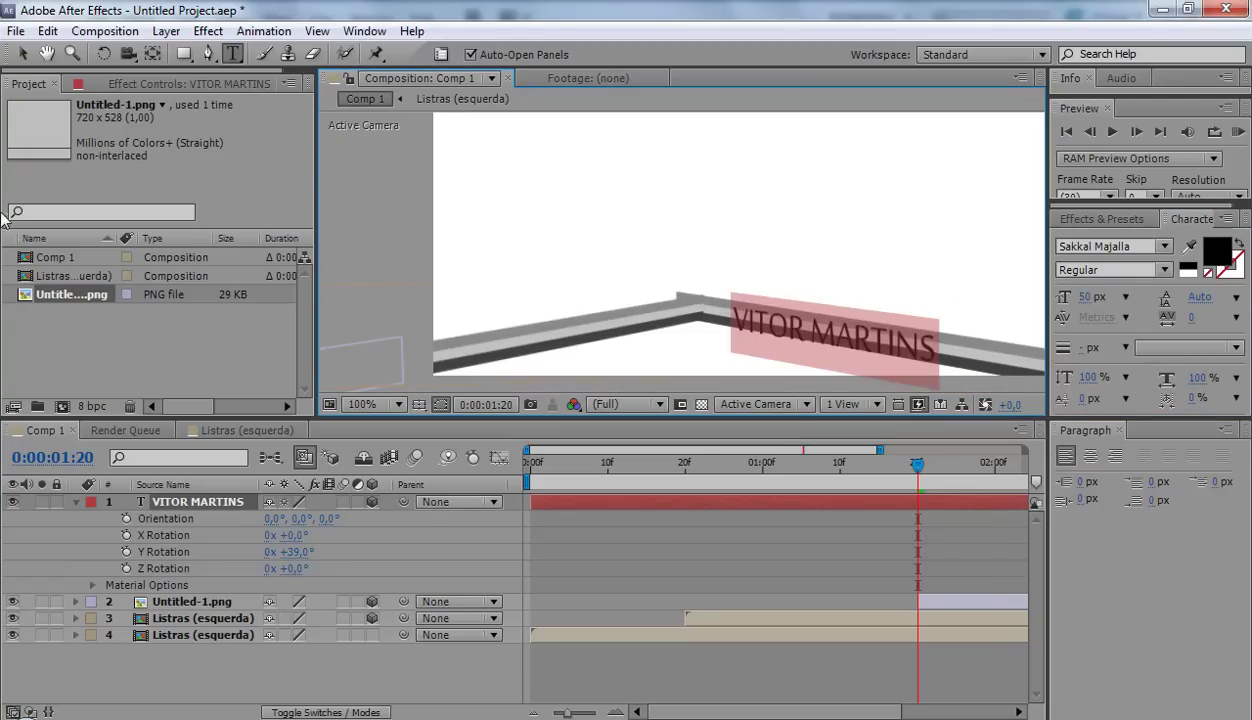
click(22, 54)
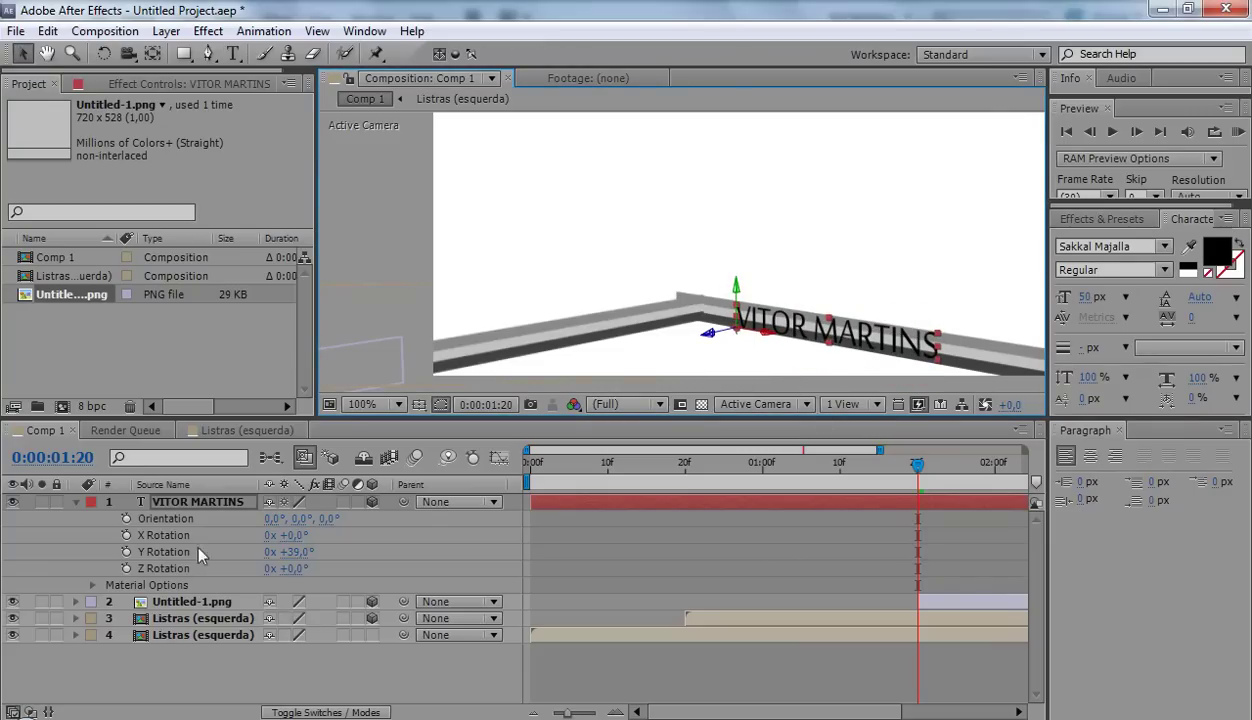
Start the name layer at 01:20, add a Position keyframe there, and preview toward 02:05
drag(530, 502, 917, 502)
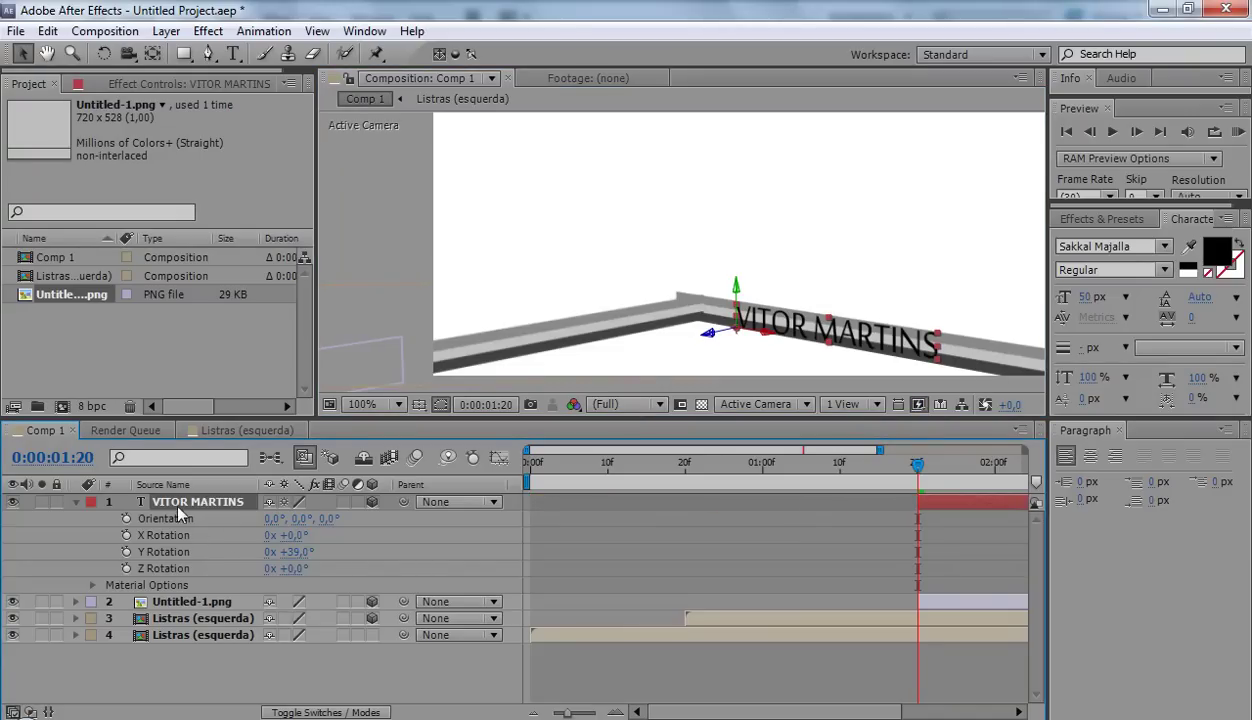
key(alt+shift+p)
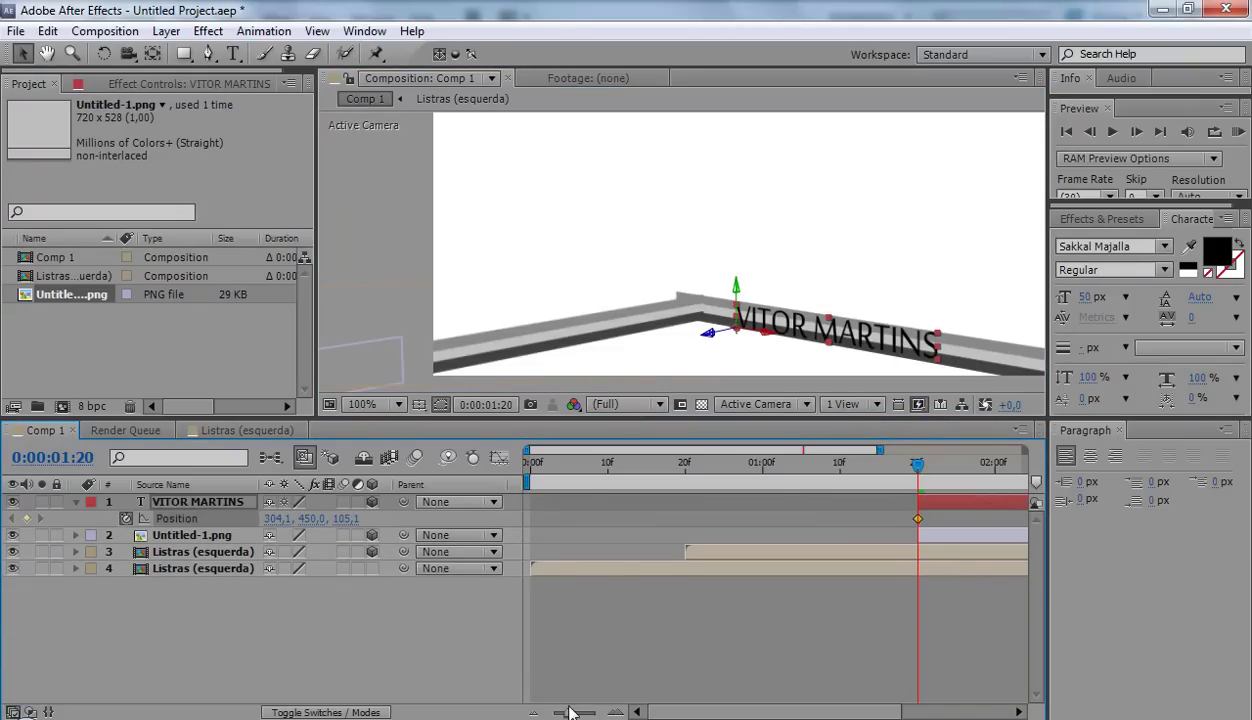
drag(571, 711, 556, 711)
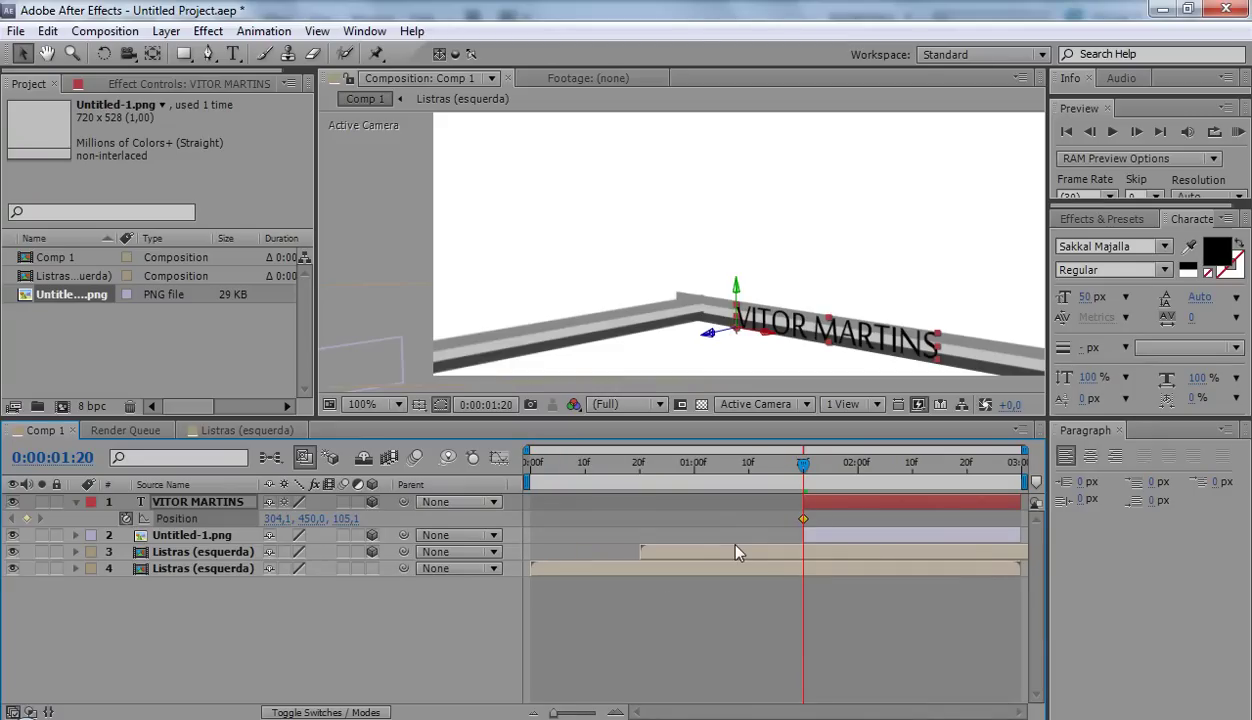
key(space)
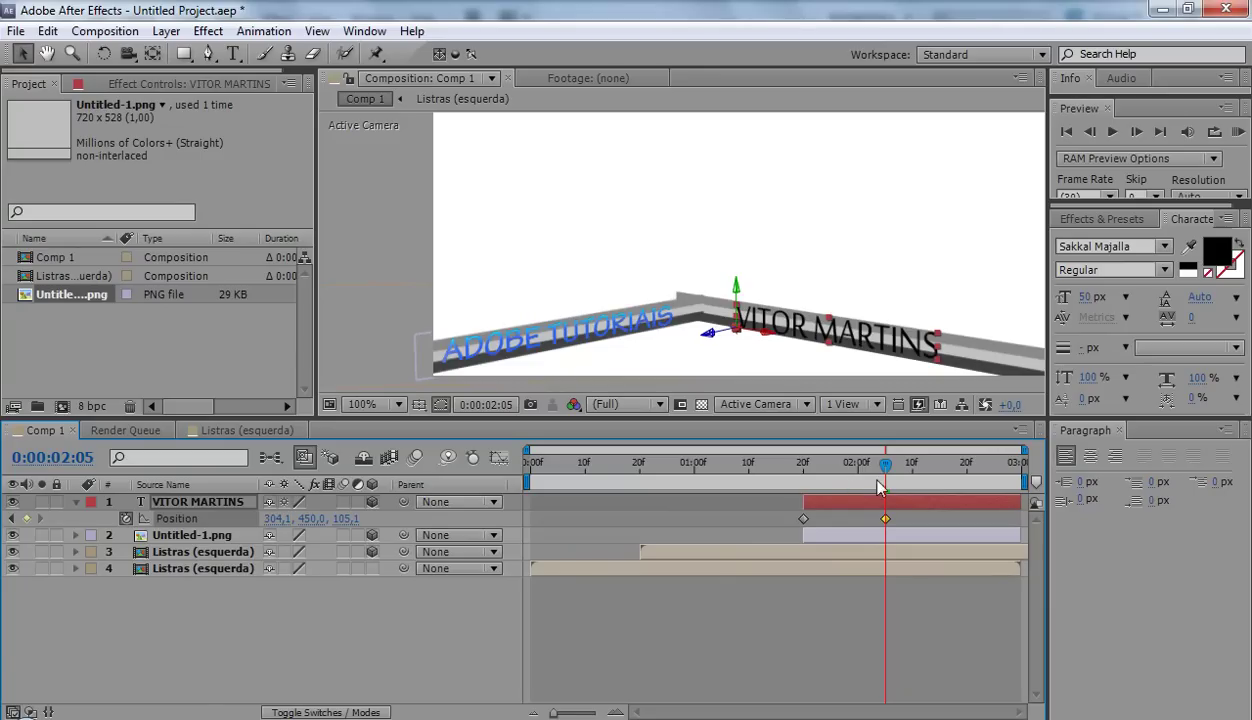
Drag the name text right along the beam past the frame edge, undoing an accidental bar nudge
drag(868, 466, 808, 481)
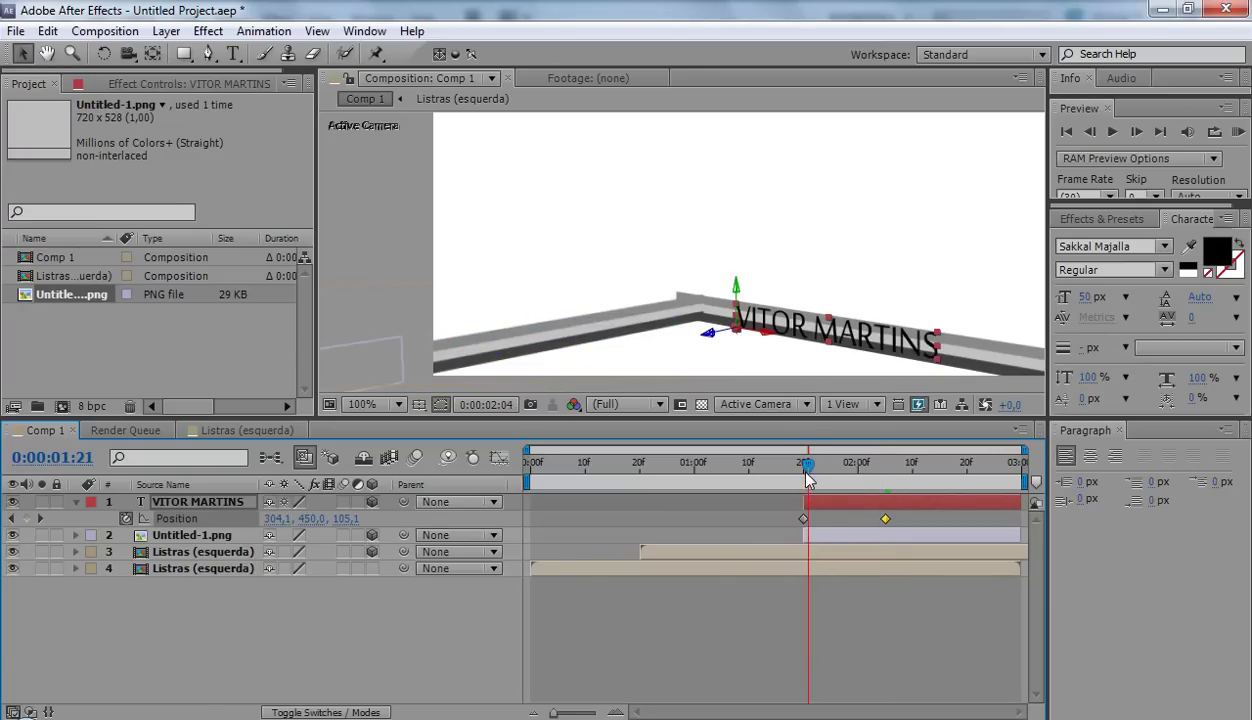
mouse_move(790, 344)
mouse_down()
mouse_move(983, 388)
mouse_move(1172, 397)
mouse_up()
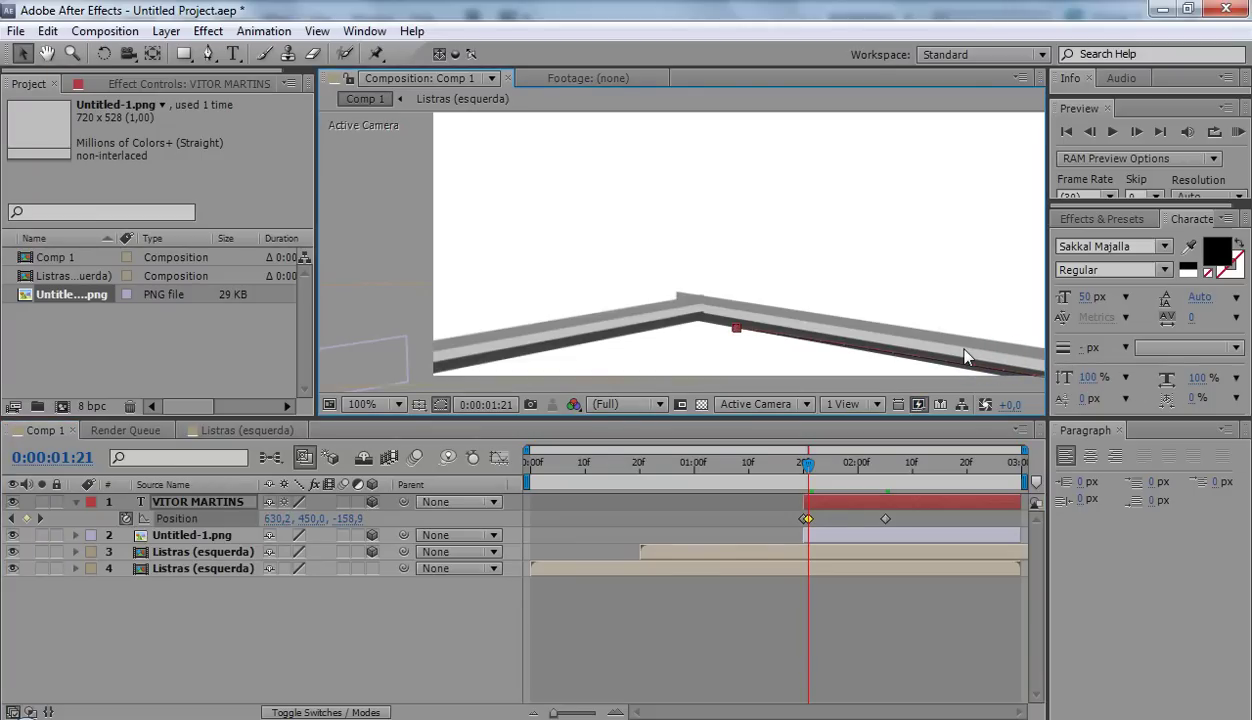
key(h)
drag(930, 333, 643, 230)
key(v)
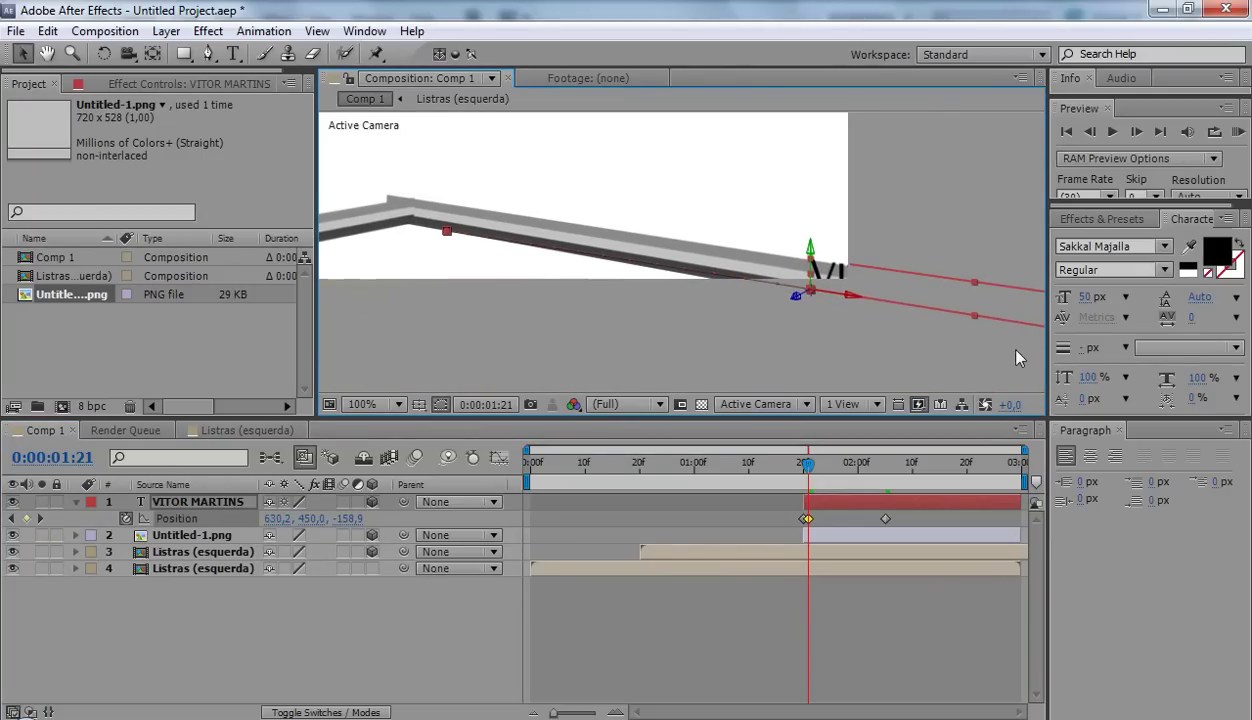
drag(861, 300, 893, 307)
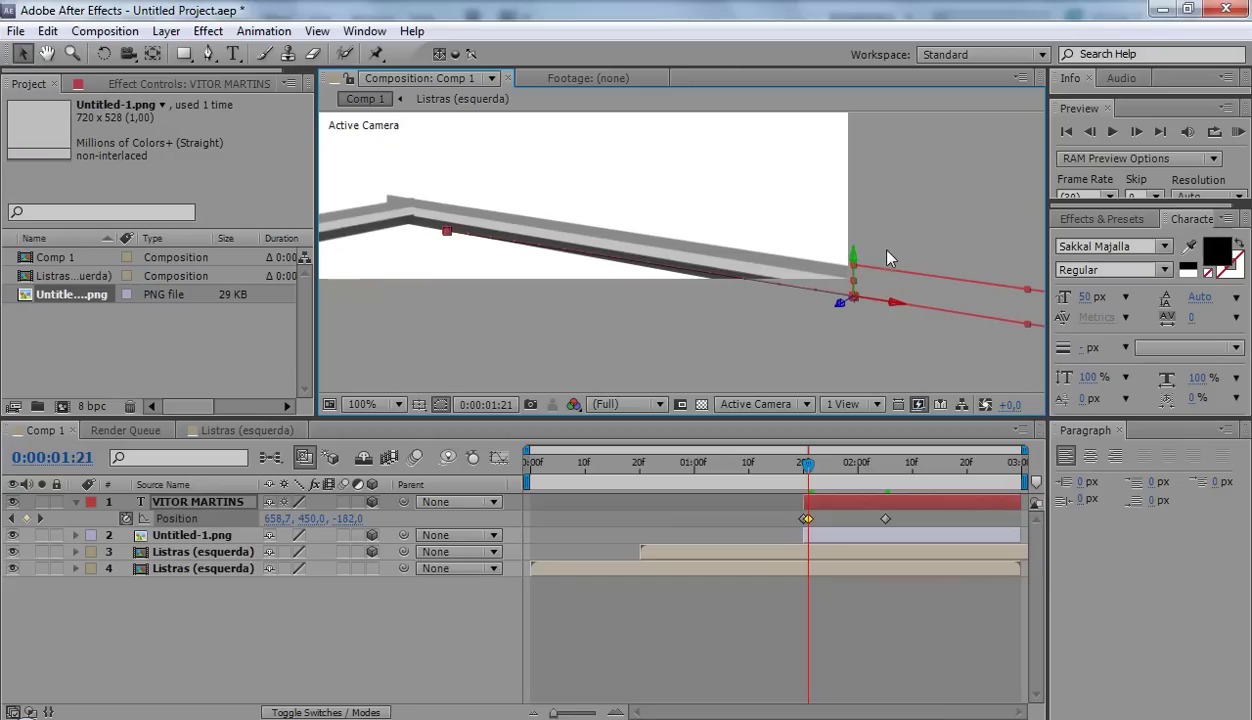
drag(853, 263, 855, 268)
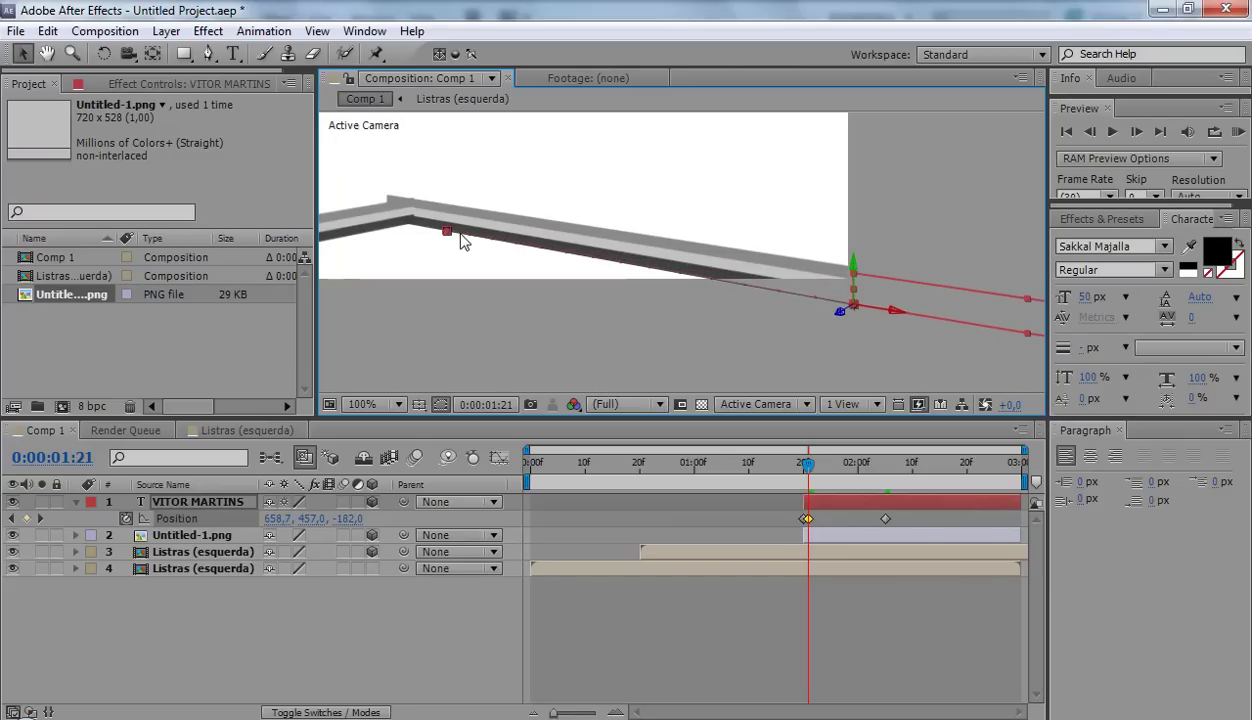
click(540, 254)
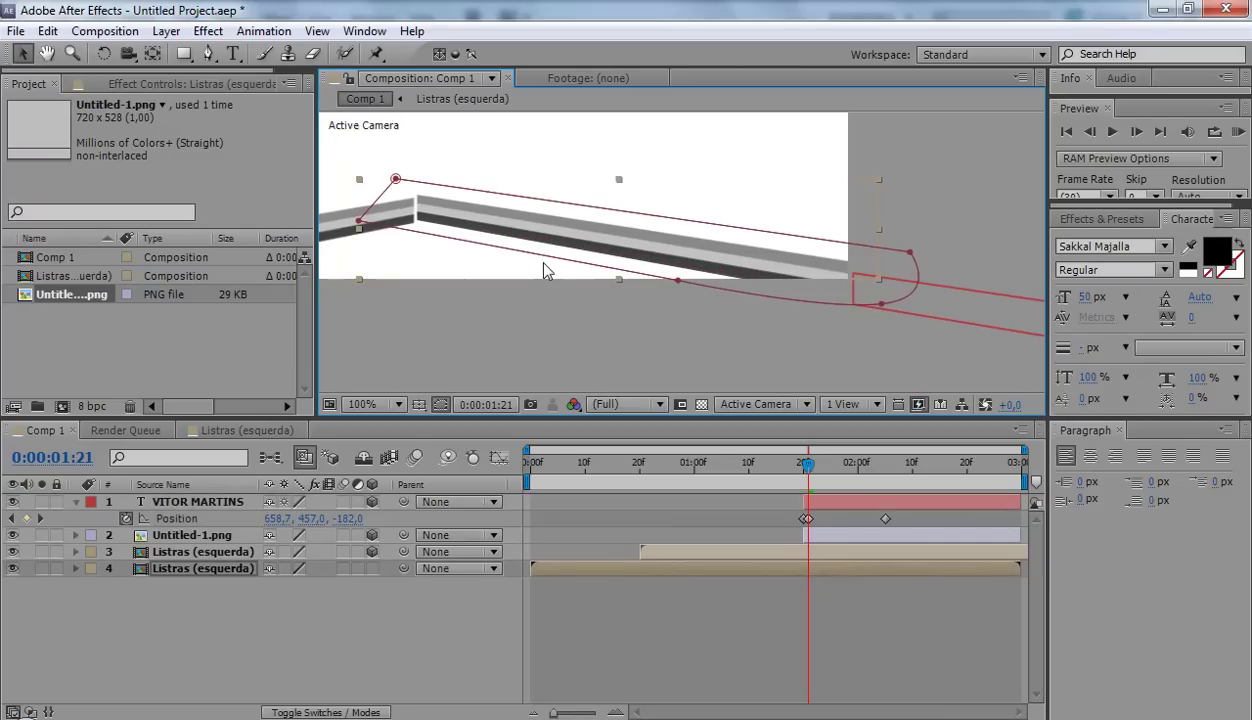
key(shift+Left)
key(shift+Left)
key(shift+Left)
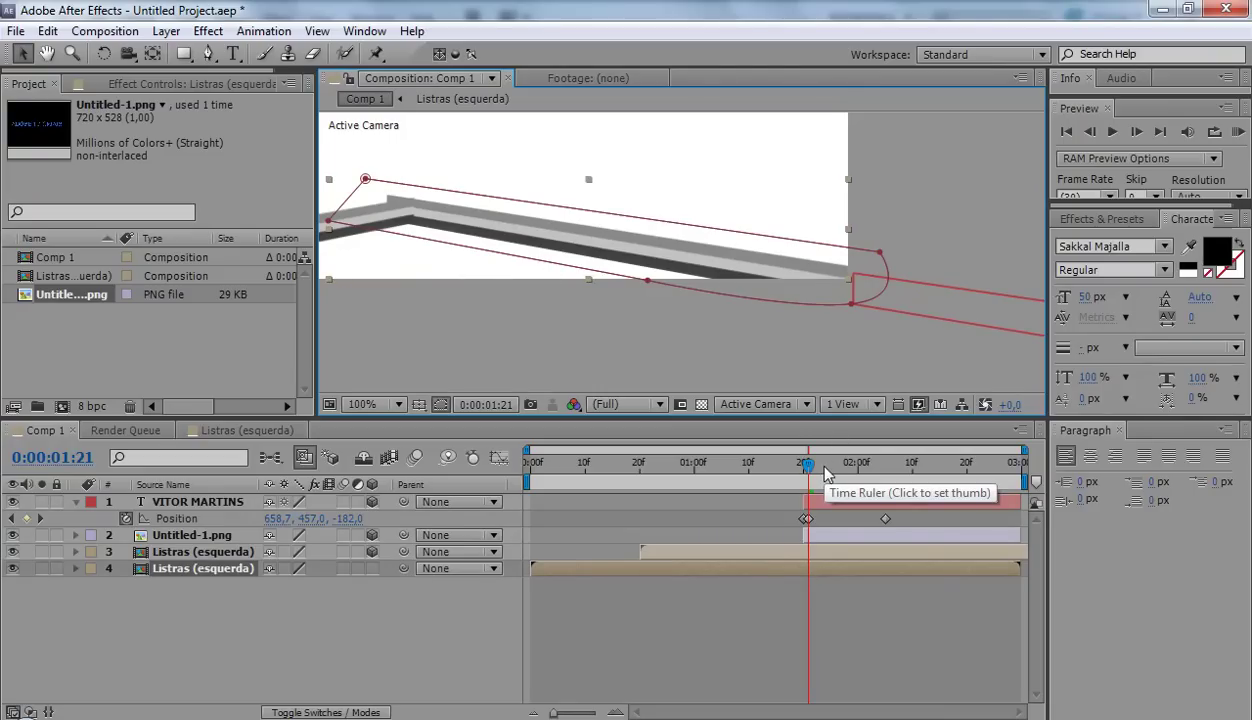
key(ctrl+z)
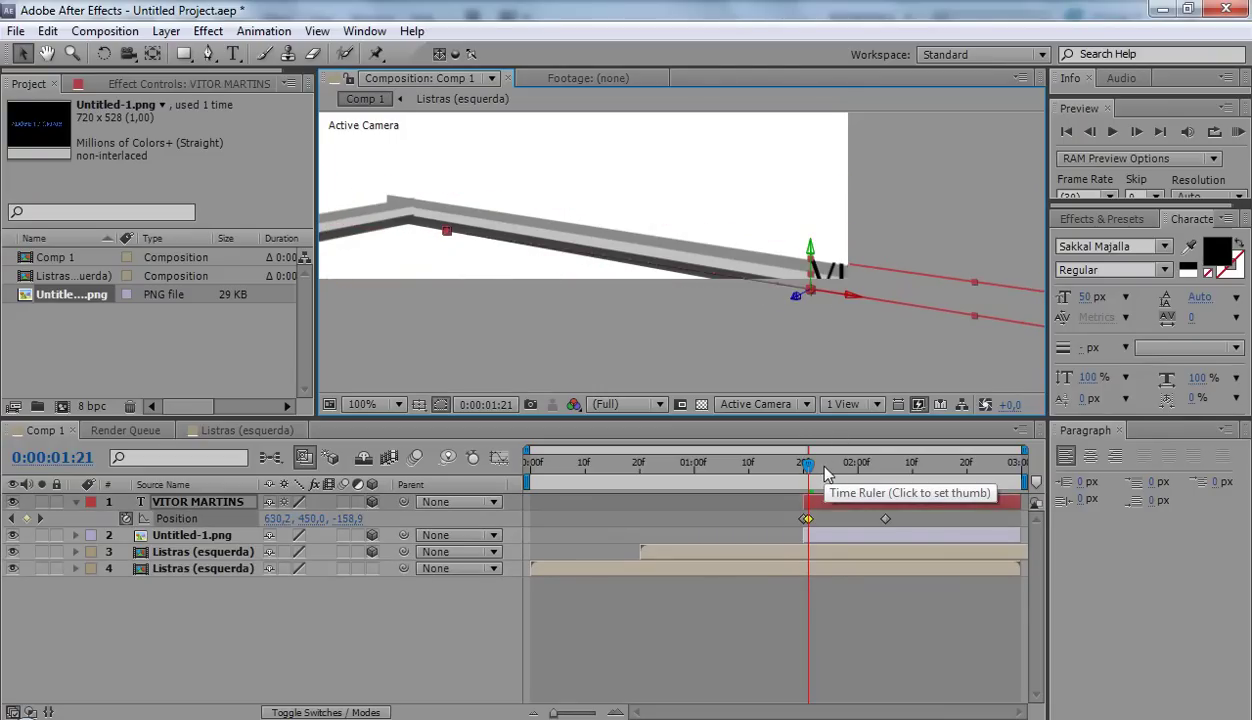
key(ctrl+z)
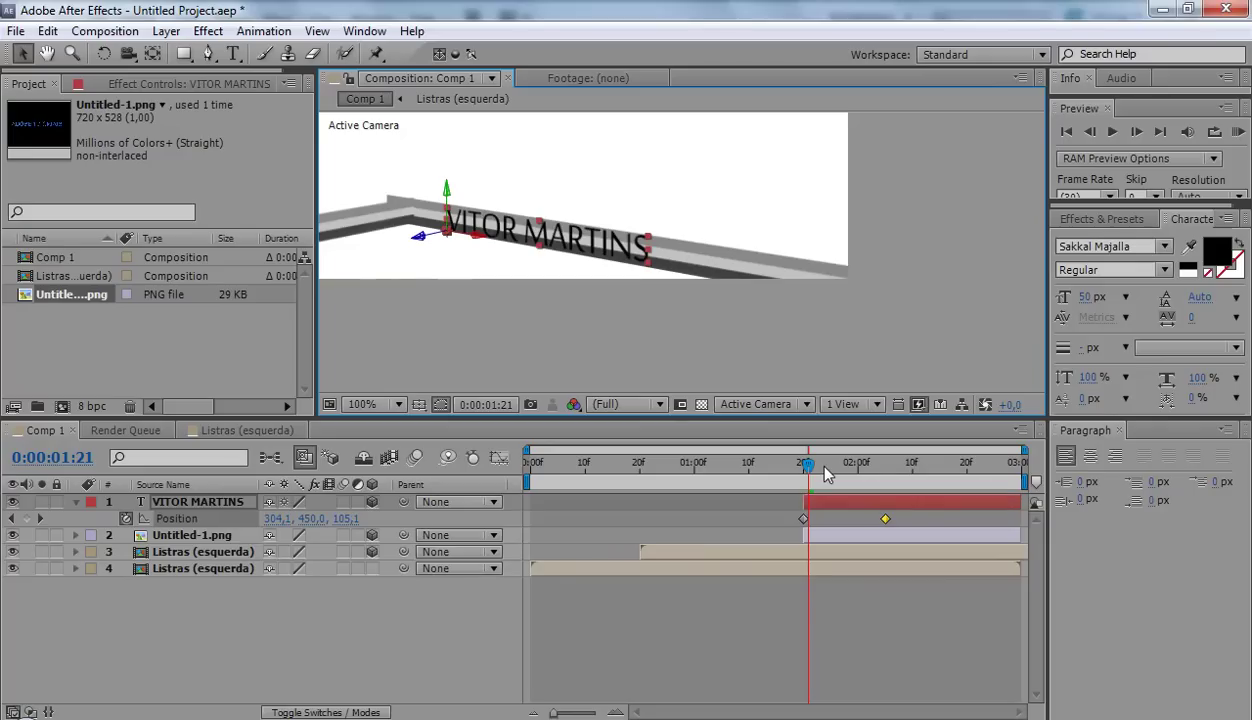
At 01:20, place the name text off-frame right and preview it sliding in
click(802, 463)
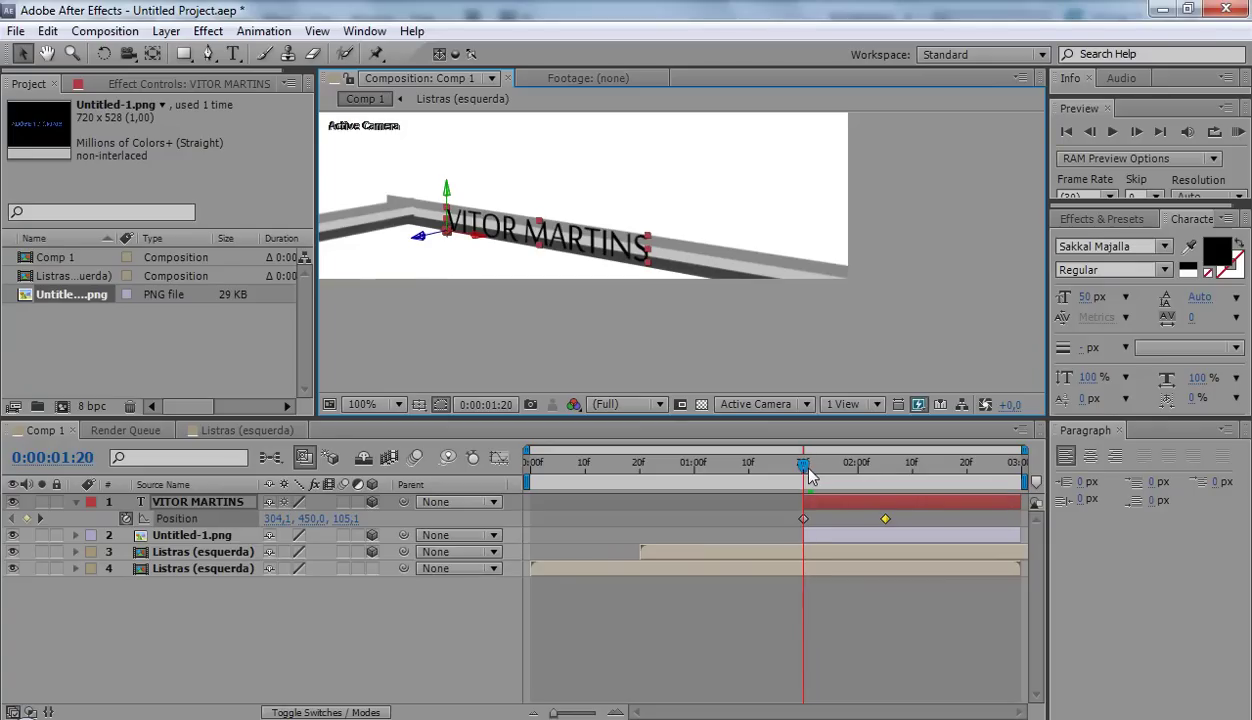
mouse_move(757, 290)
mouse_down()
mouse_move(887, 260)
mouse_move(886, 270)
mouse_up()
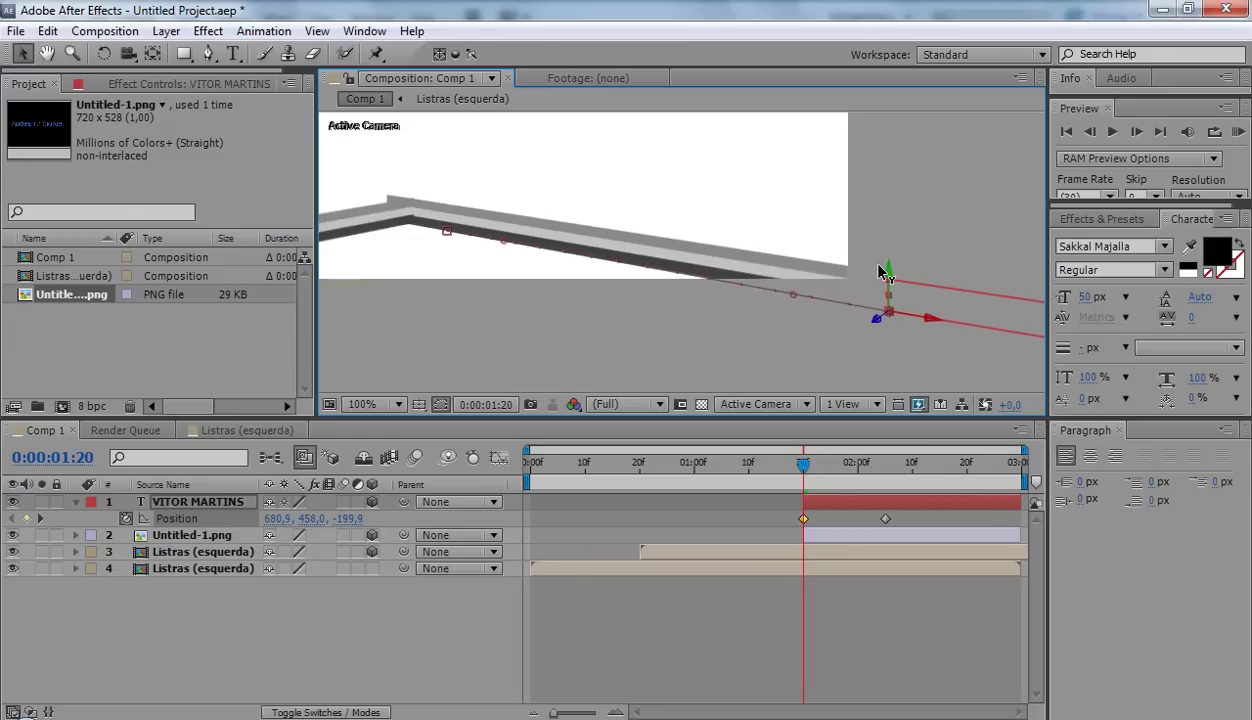
drag(803, 464, 874, 466)
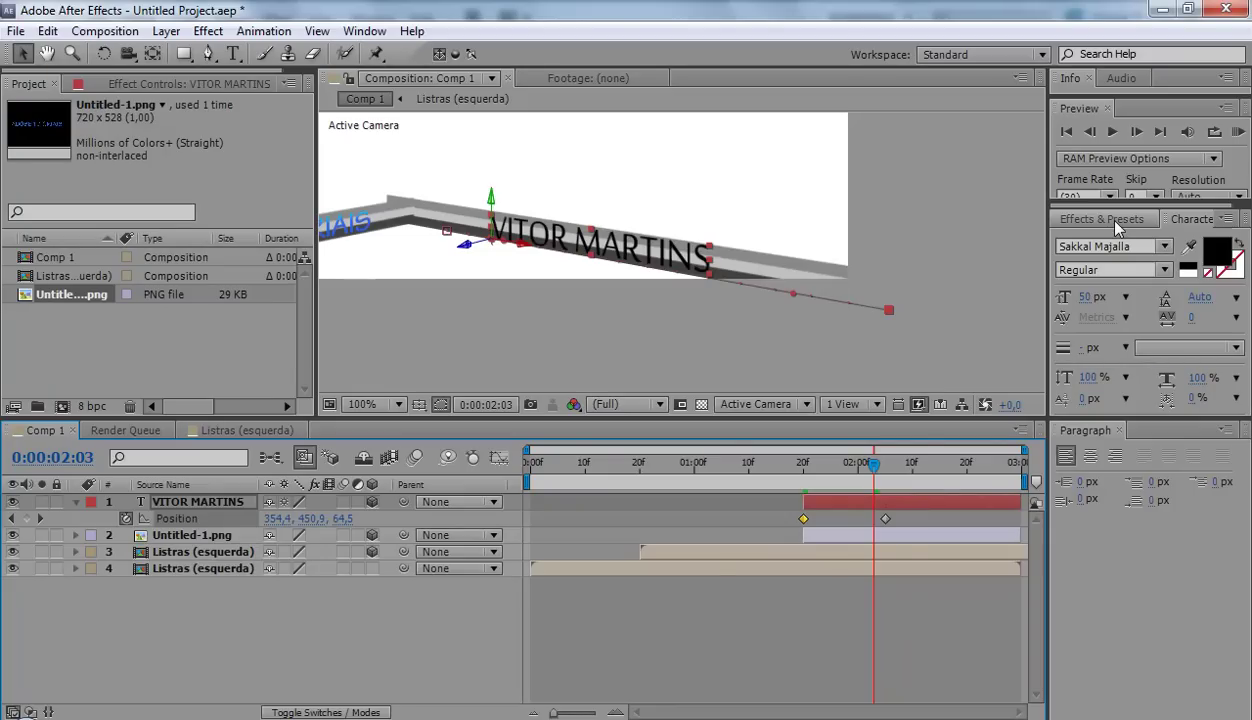
Shift the name's 02:05 resting position left to 272.2, 450.0, 131.0
click(75, 501)
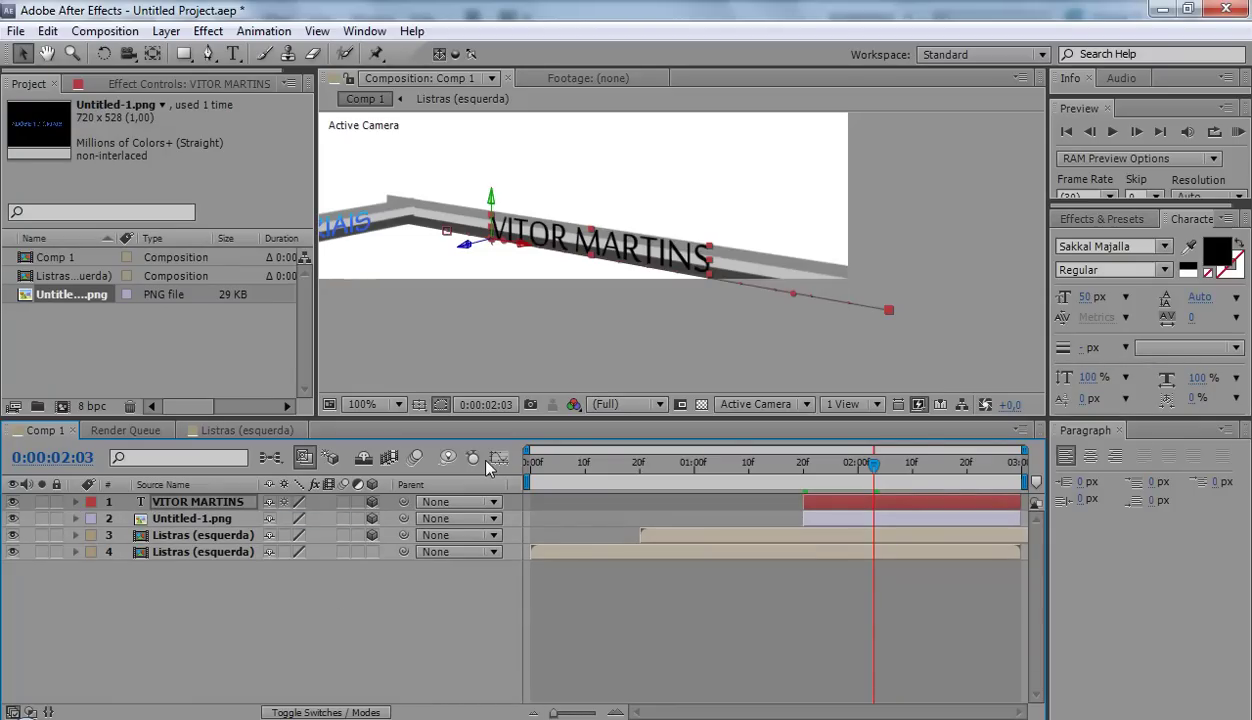
key(h)
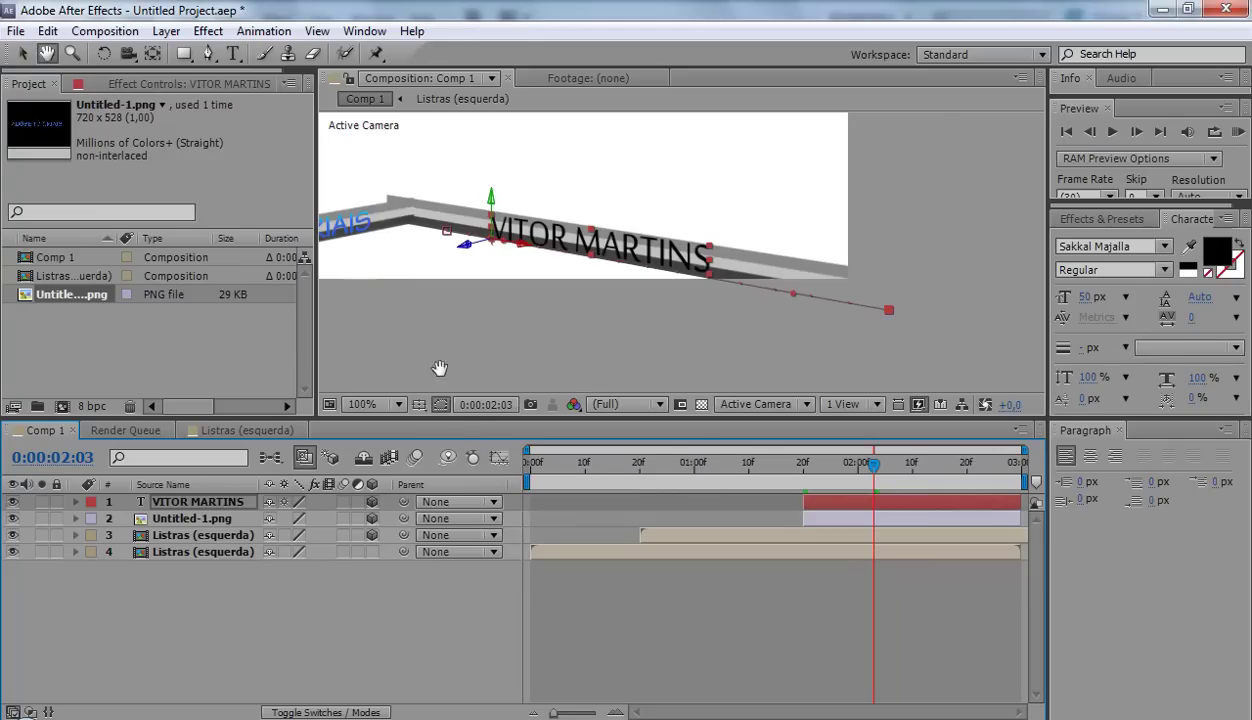
drag(436, 363, 634, 375)
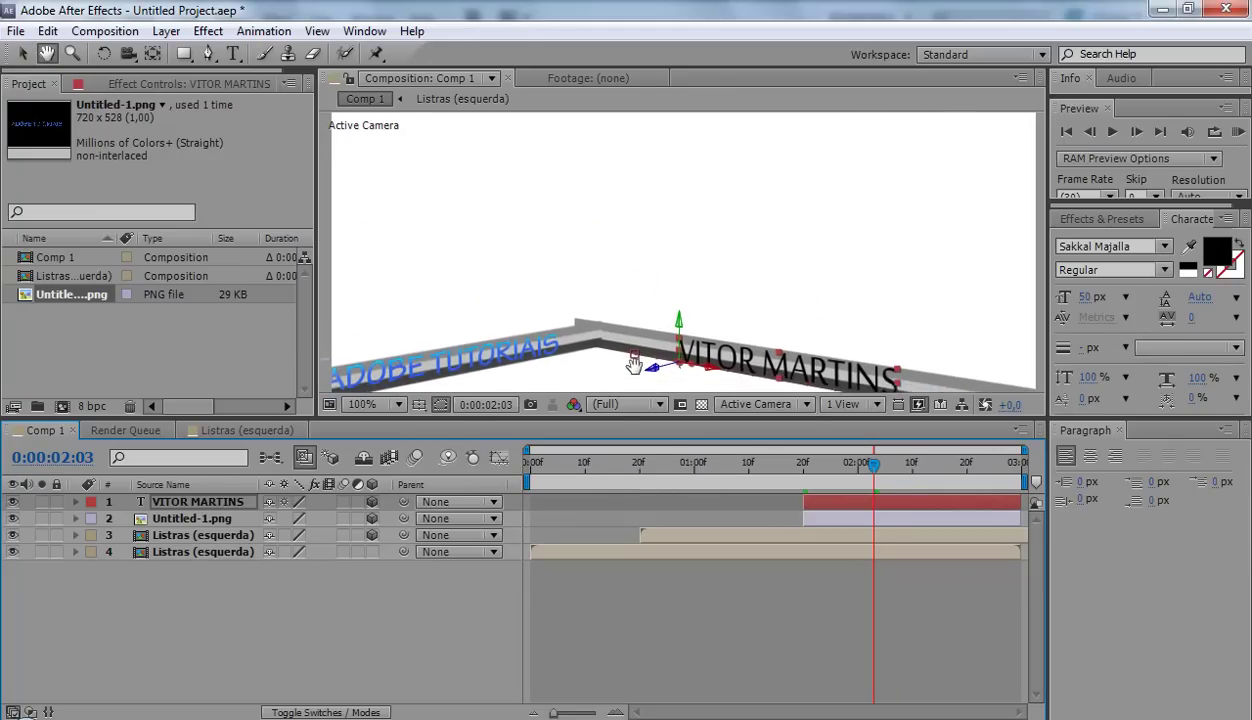
key(v)
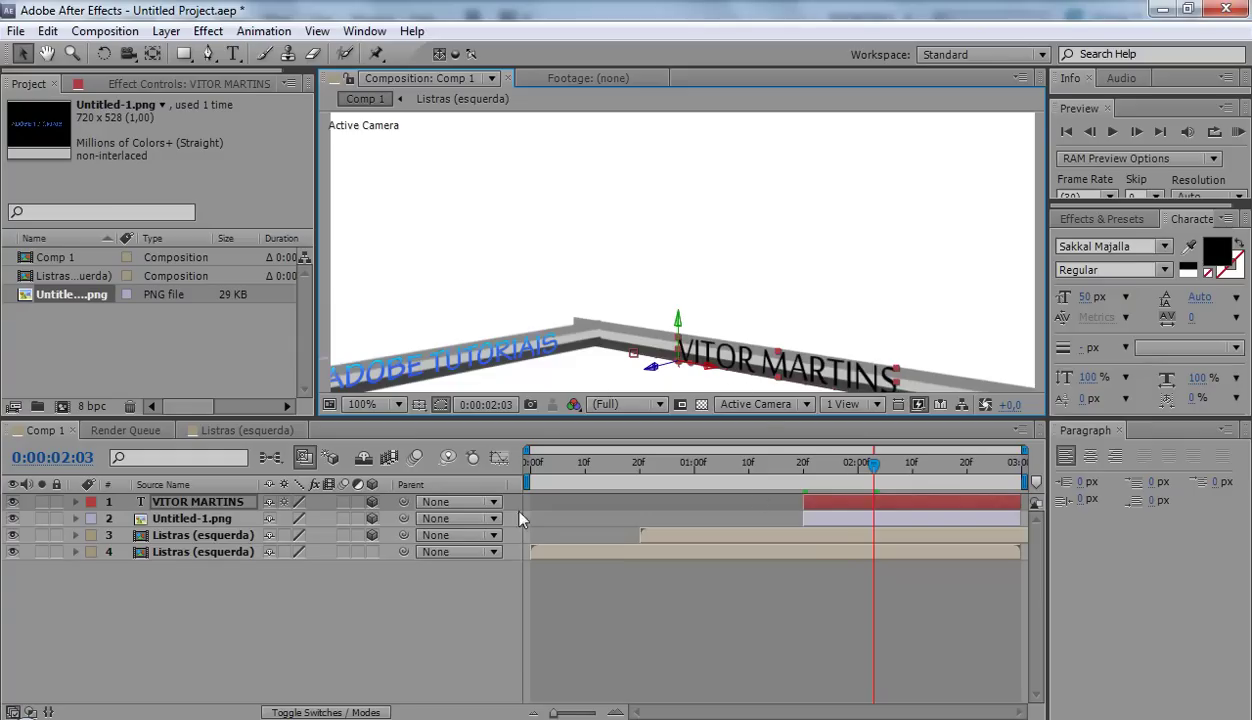
key(p)
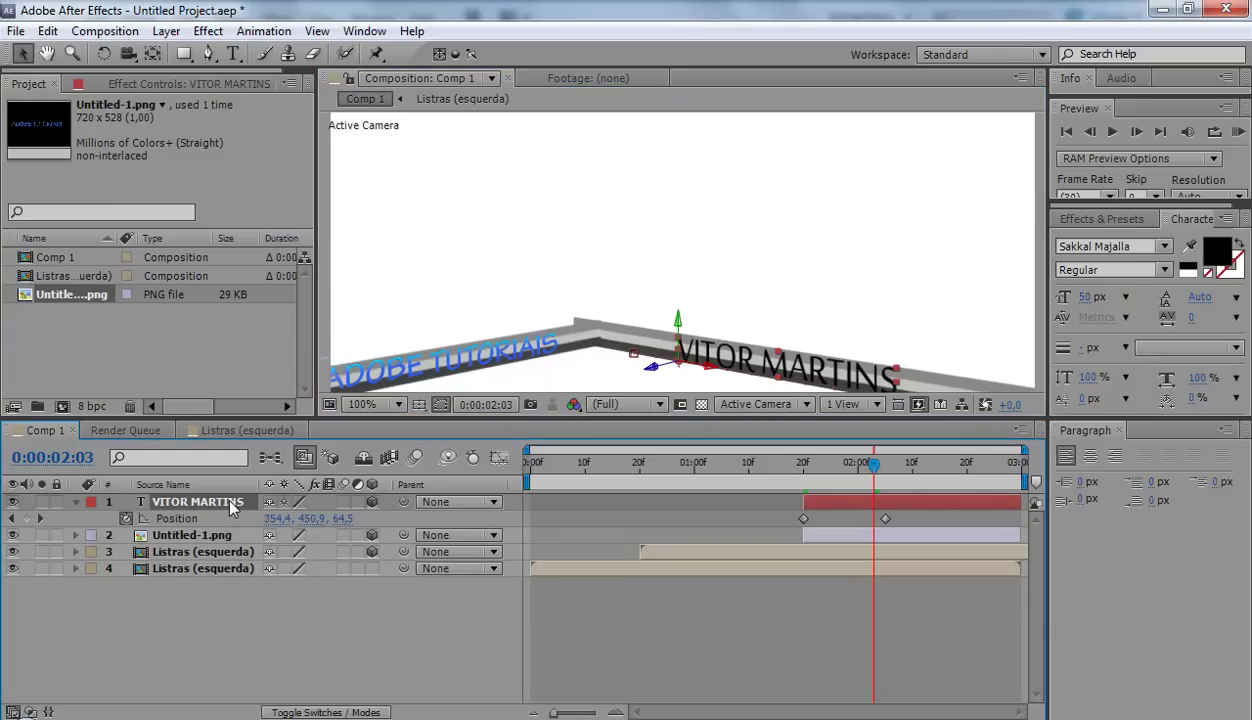
drag(872, 465, 885, 470)
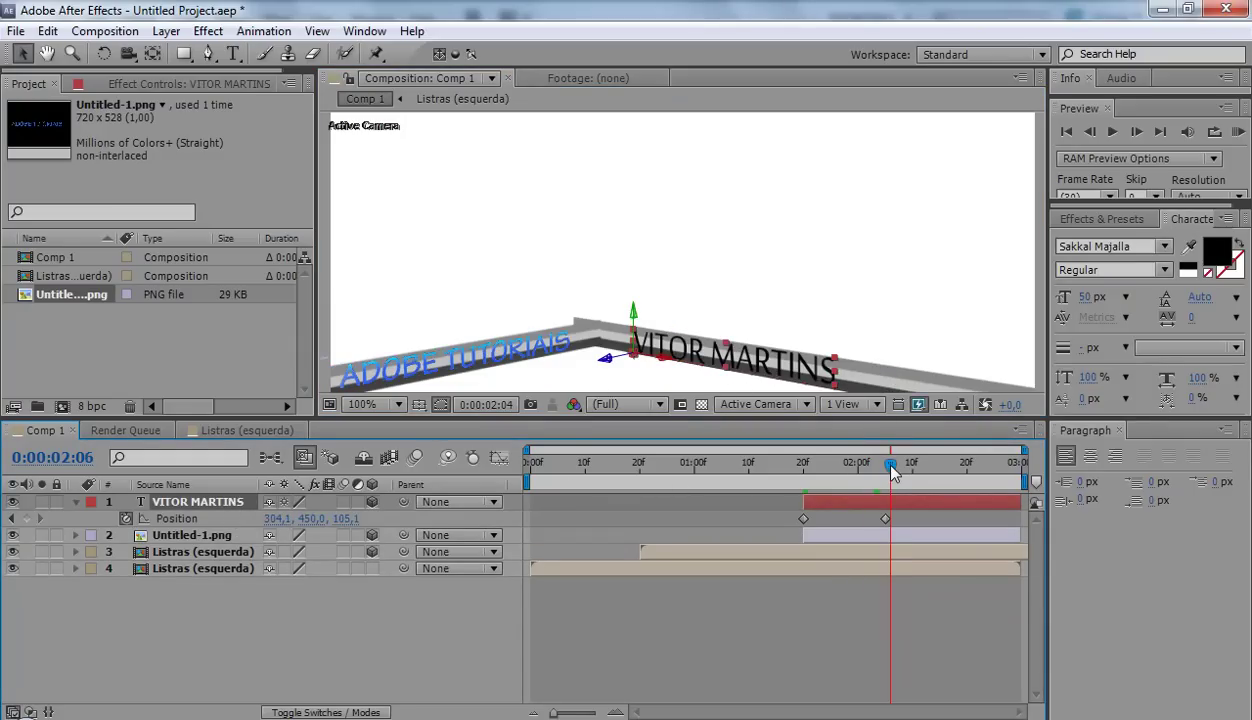
drag(652, 357, 626, 358)
click(395, 680)
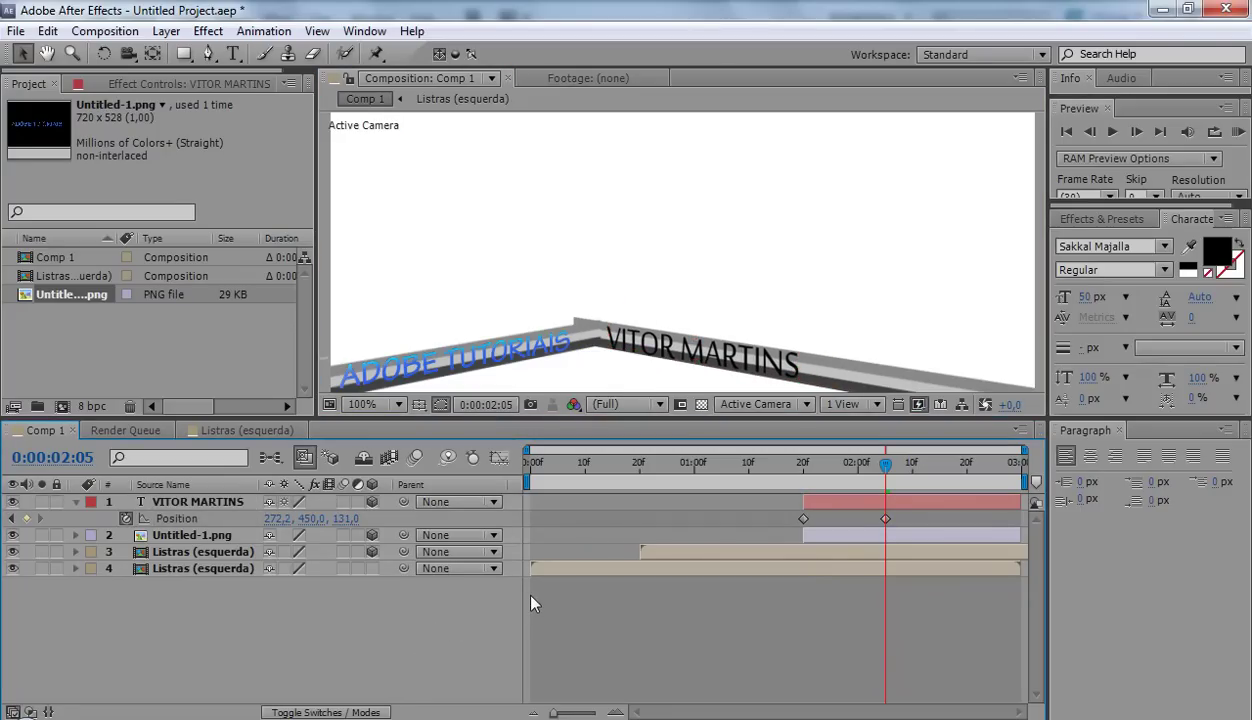
drag(687, 346, 575, 315)
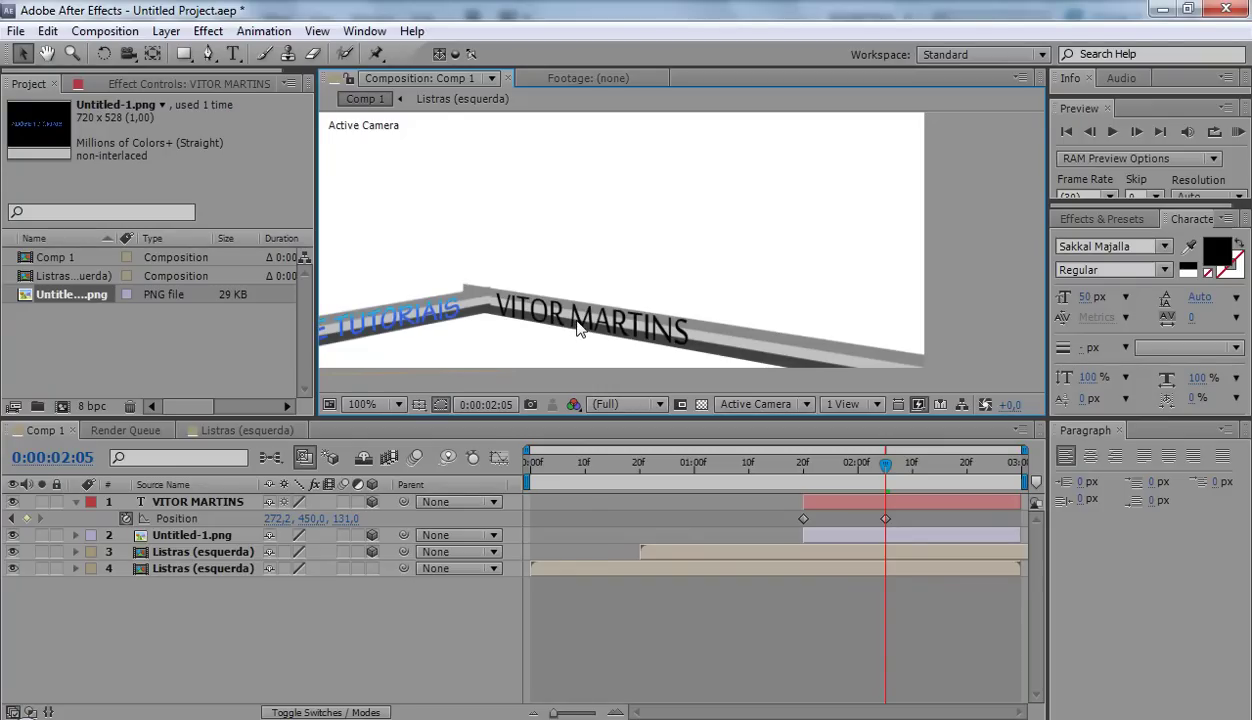
Type GOIÂNIA as a new text layer above the bars, correcting the accented letter
click(230, 56)
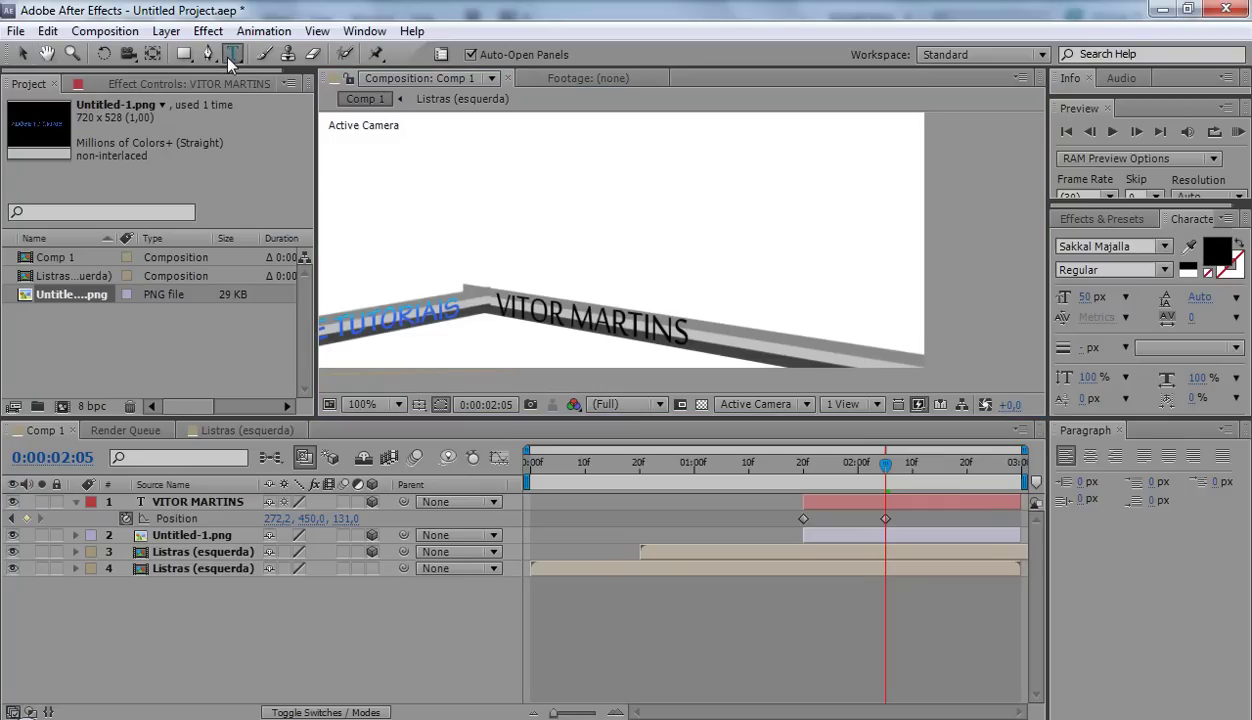
click(482, 215)
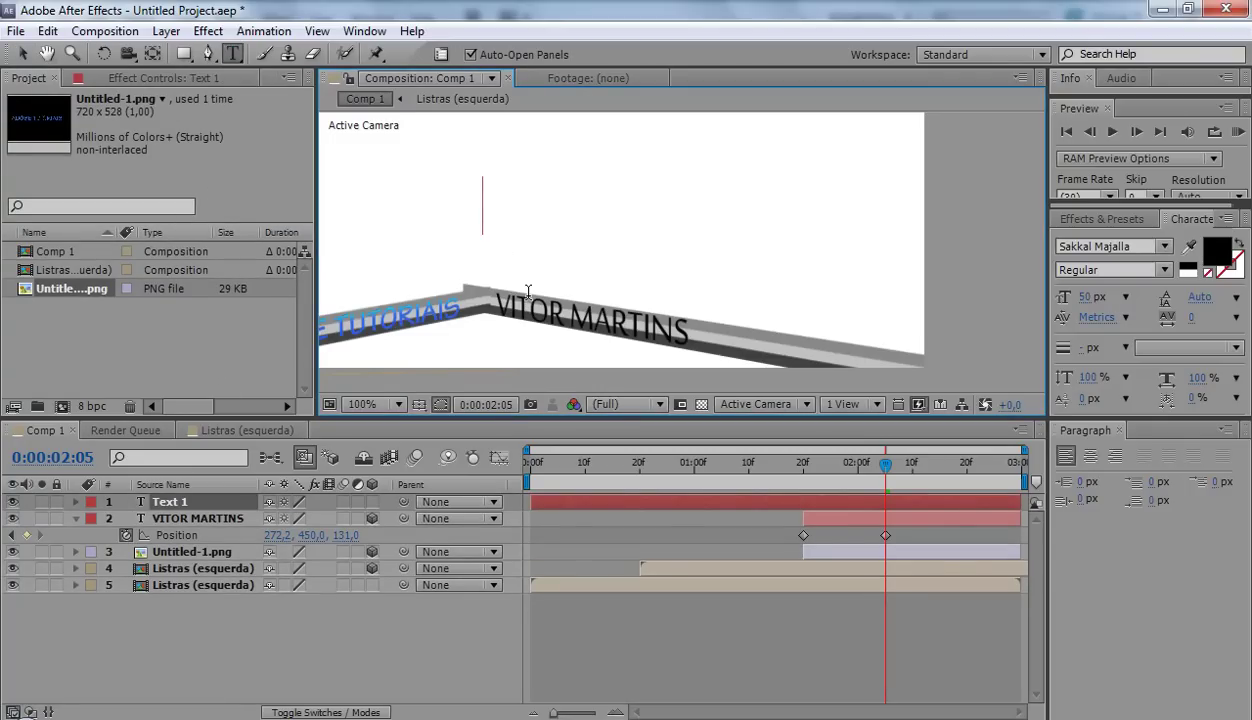
text(GOI)
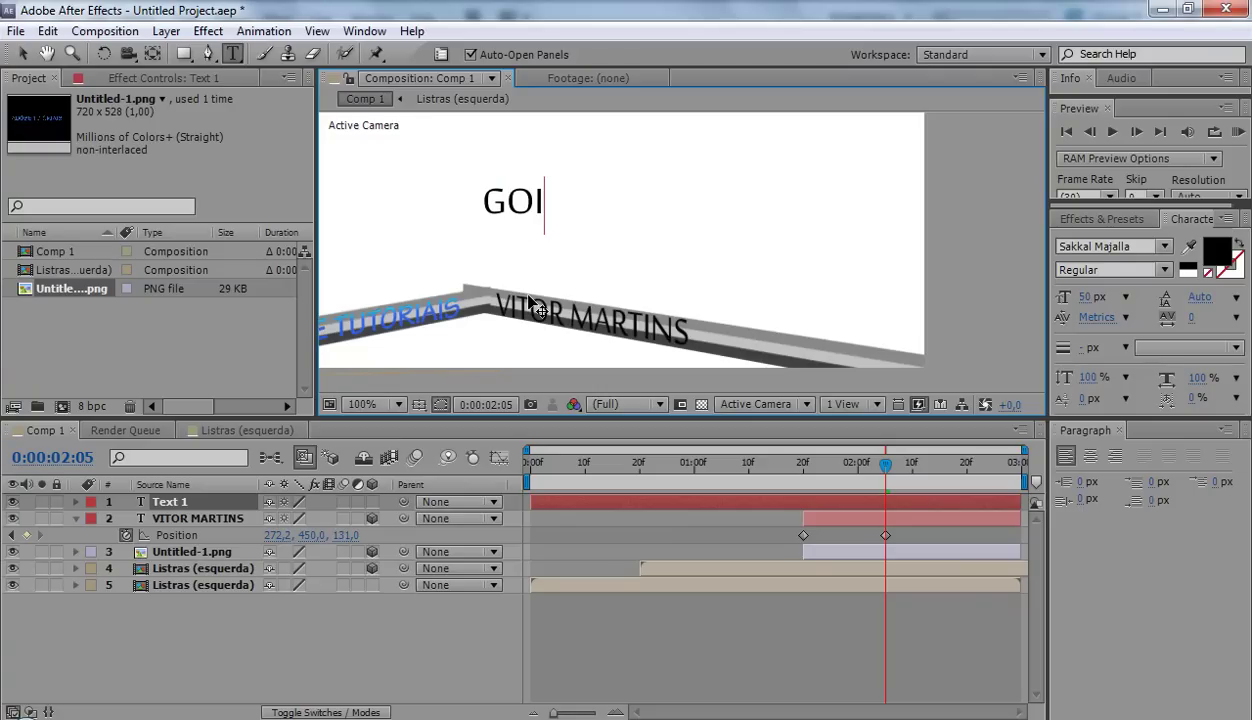
text(â)
key(BackSpace)
text(A)
key(BackSpace)
text(ÂN)
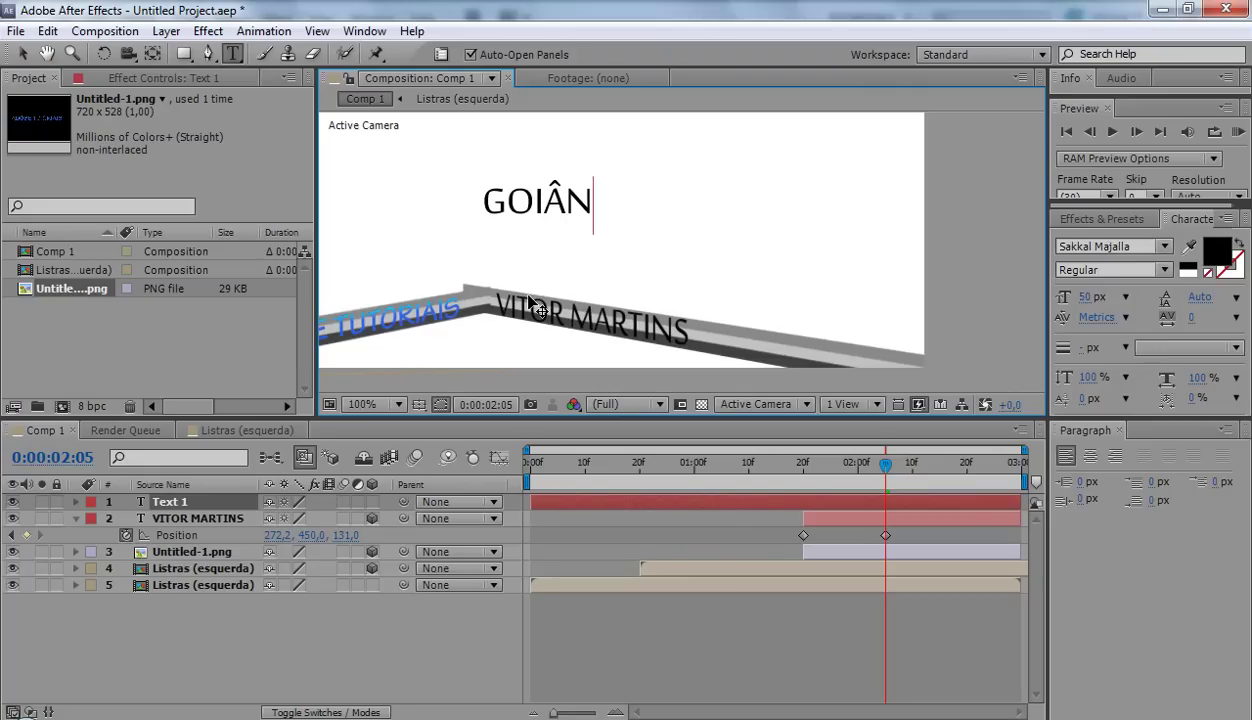
text(IA)
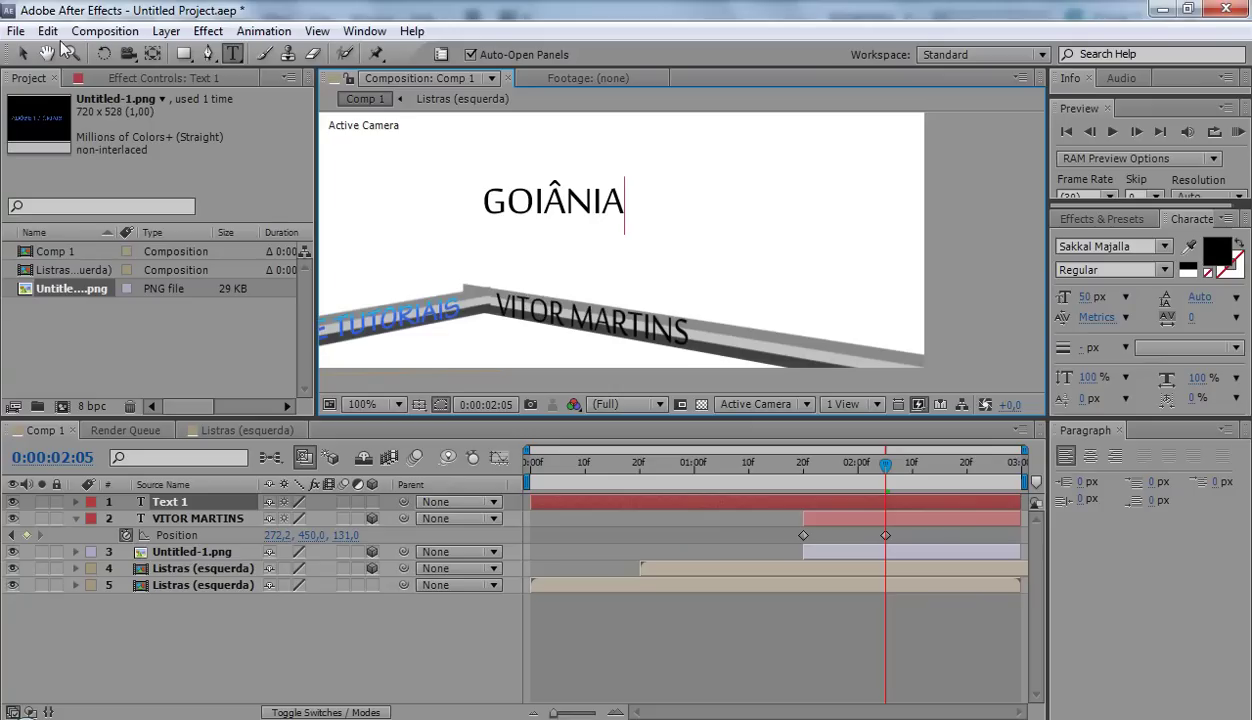
click(24, 56)
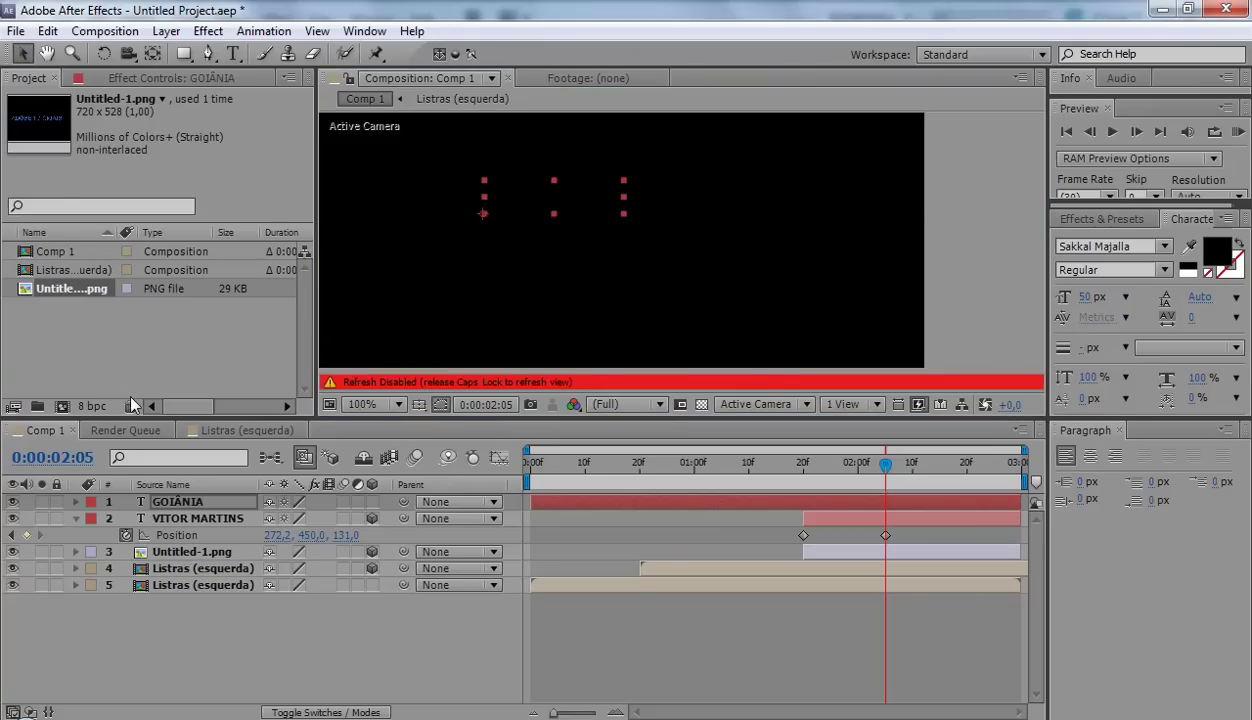
Inspect the name layer's Position keyframes and Y Rotation value
key(Caps_Lock)
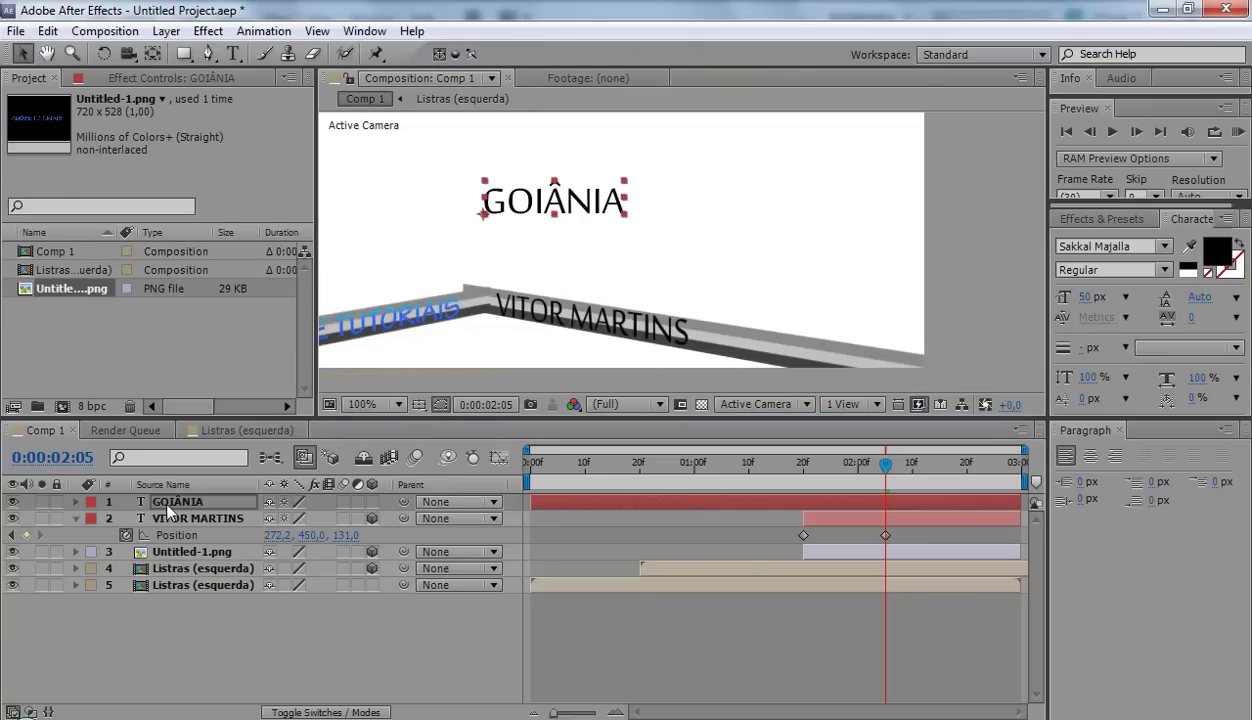
drag(931, 543, 758, 541)
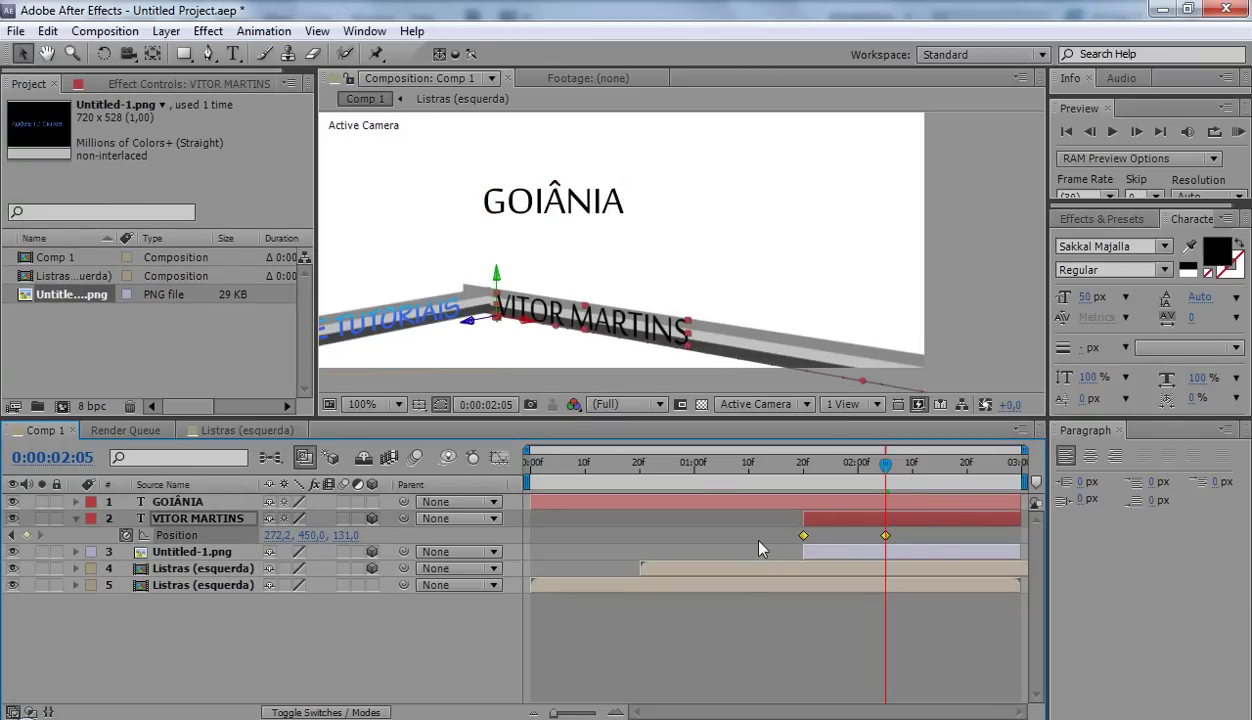
click(330, 625)
click(209, 519)
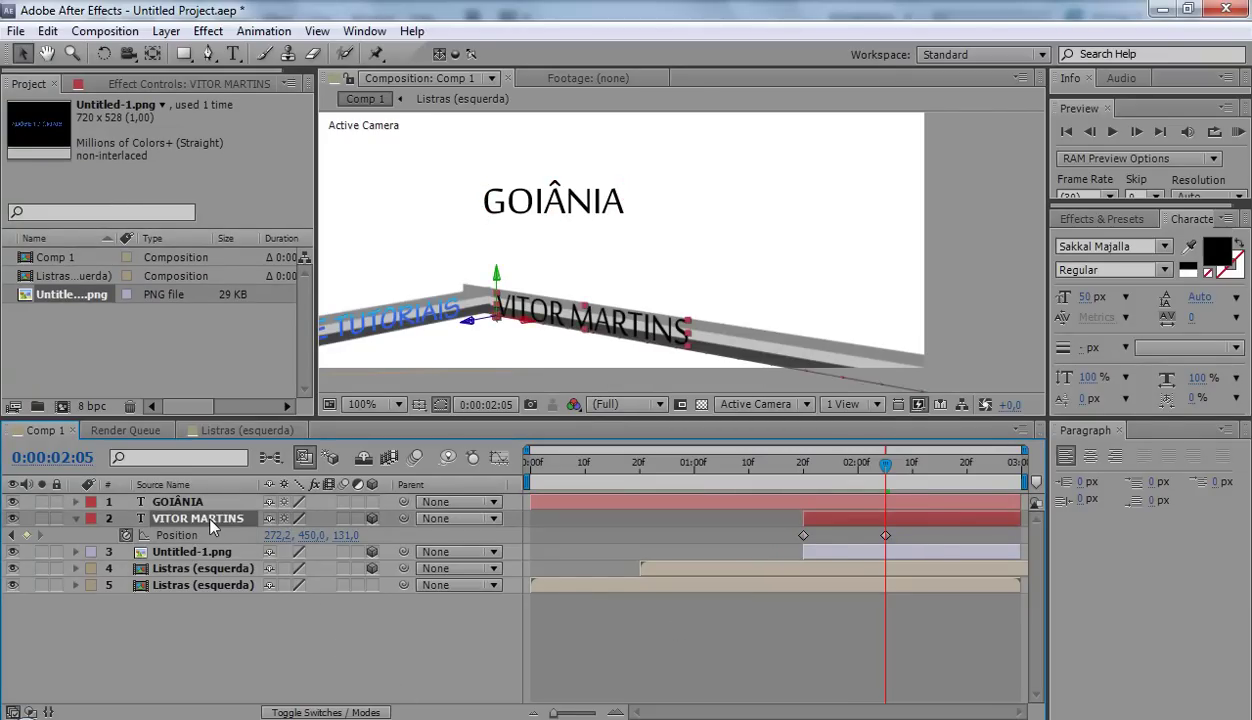
key(r)
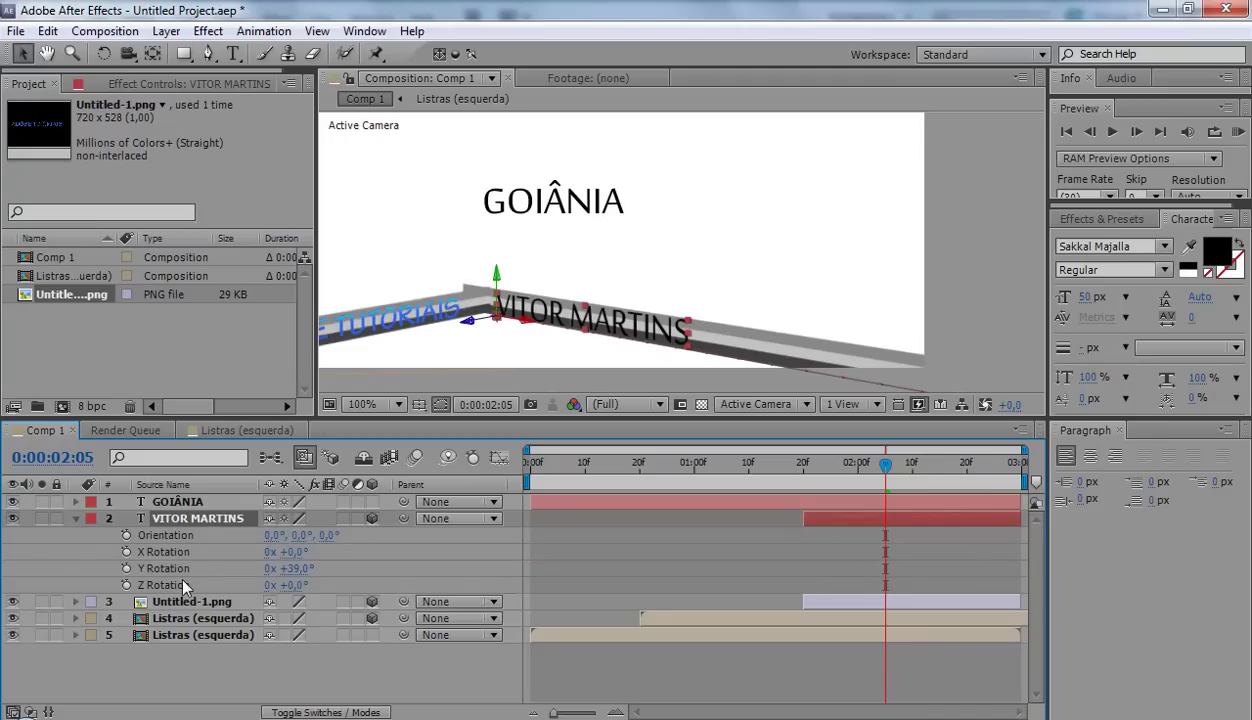
click(171, 574)
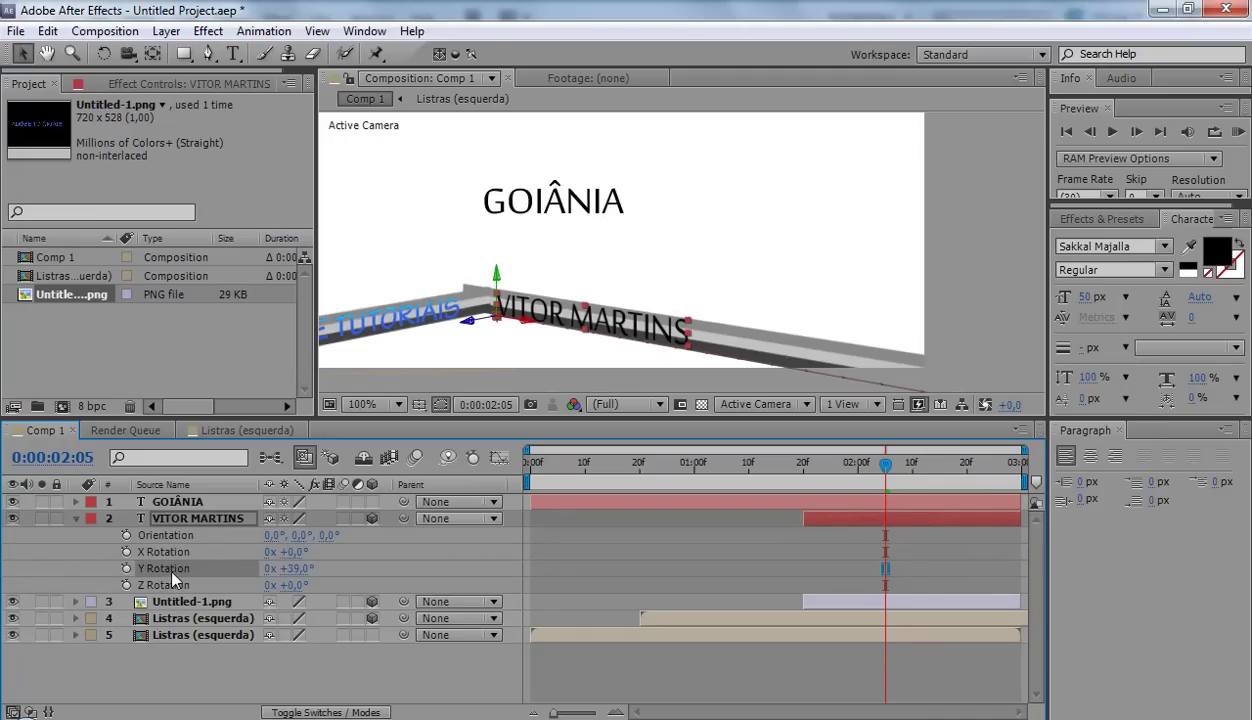
Make GOIÂNIA 3D, scale it down slightly, and set it on the bar beside the name
click(490, 202)
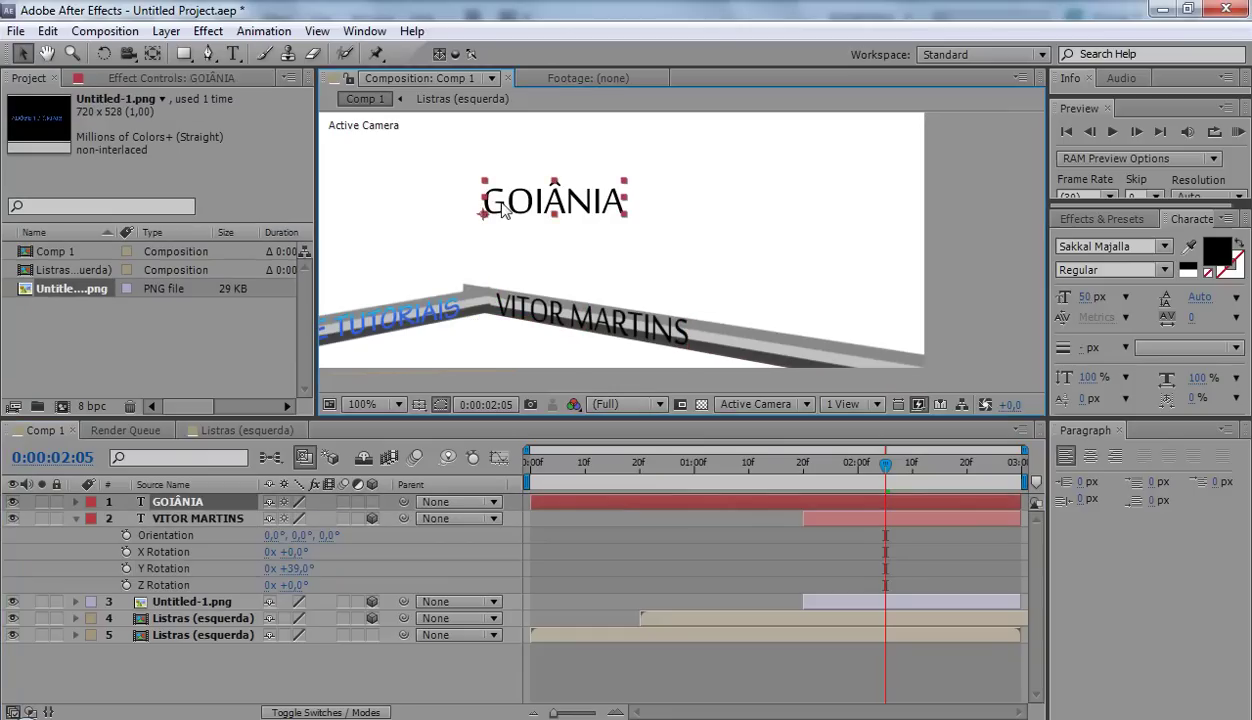
click(371, 502)
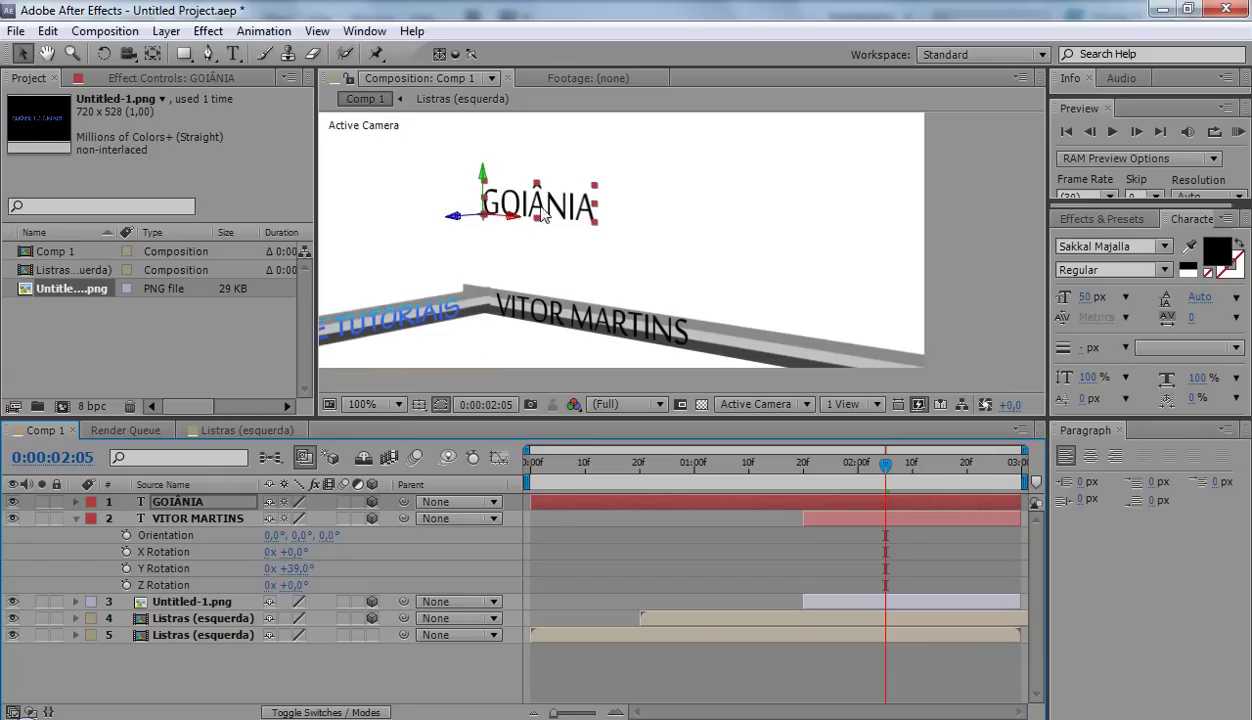
mouse_move(595, 186)
mouse_down()
mouse_move(513, 221)
mouse_move(802, 274)
mouse_up()
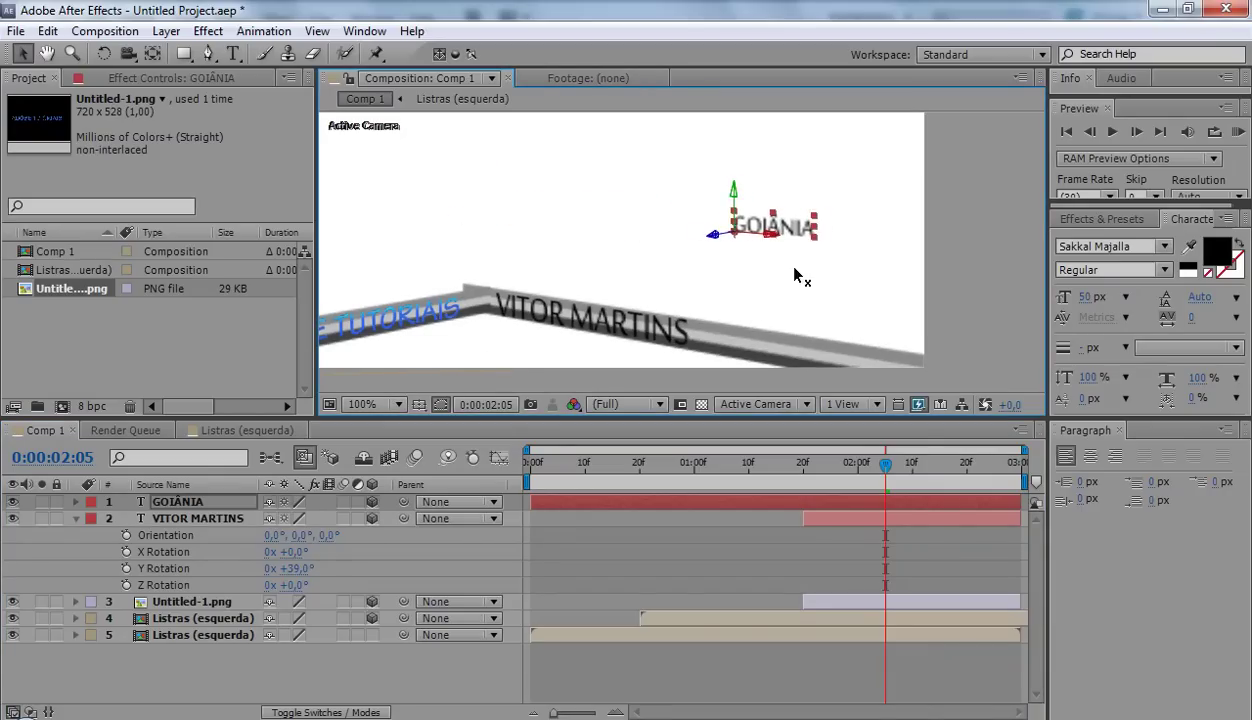
drag(735, 198, 737, 297)
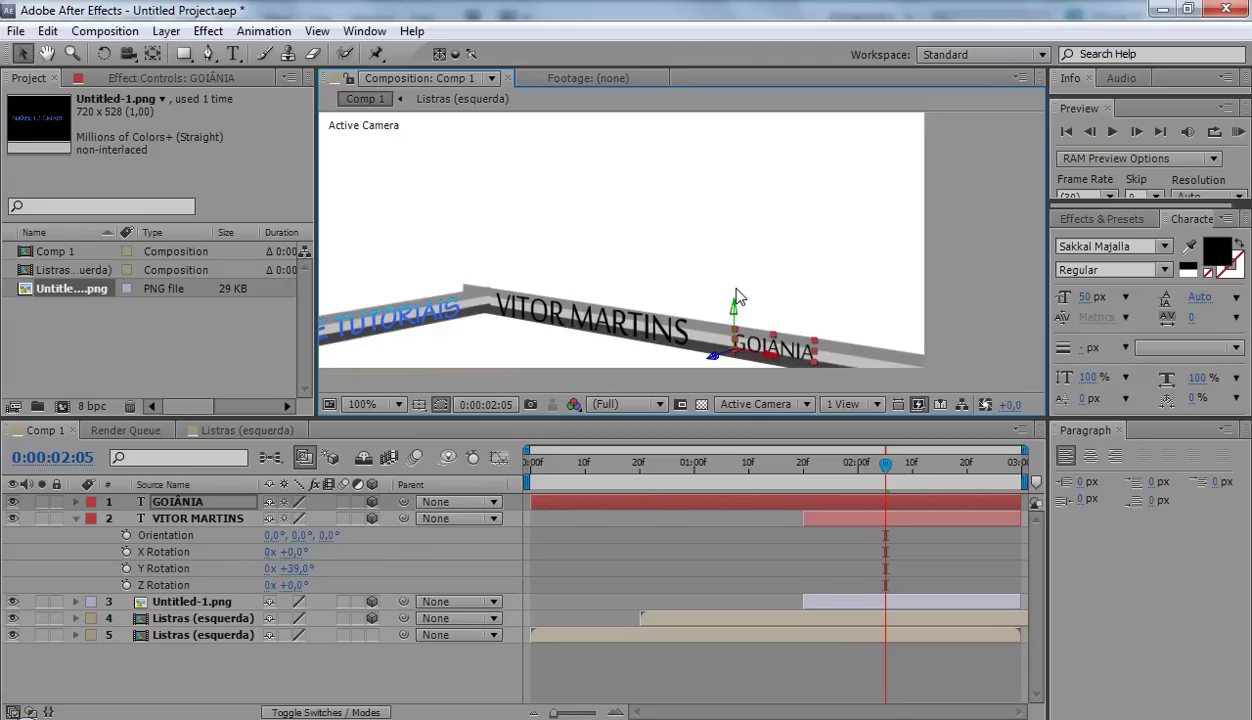
drag(770, 355, 752, 358)
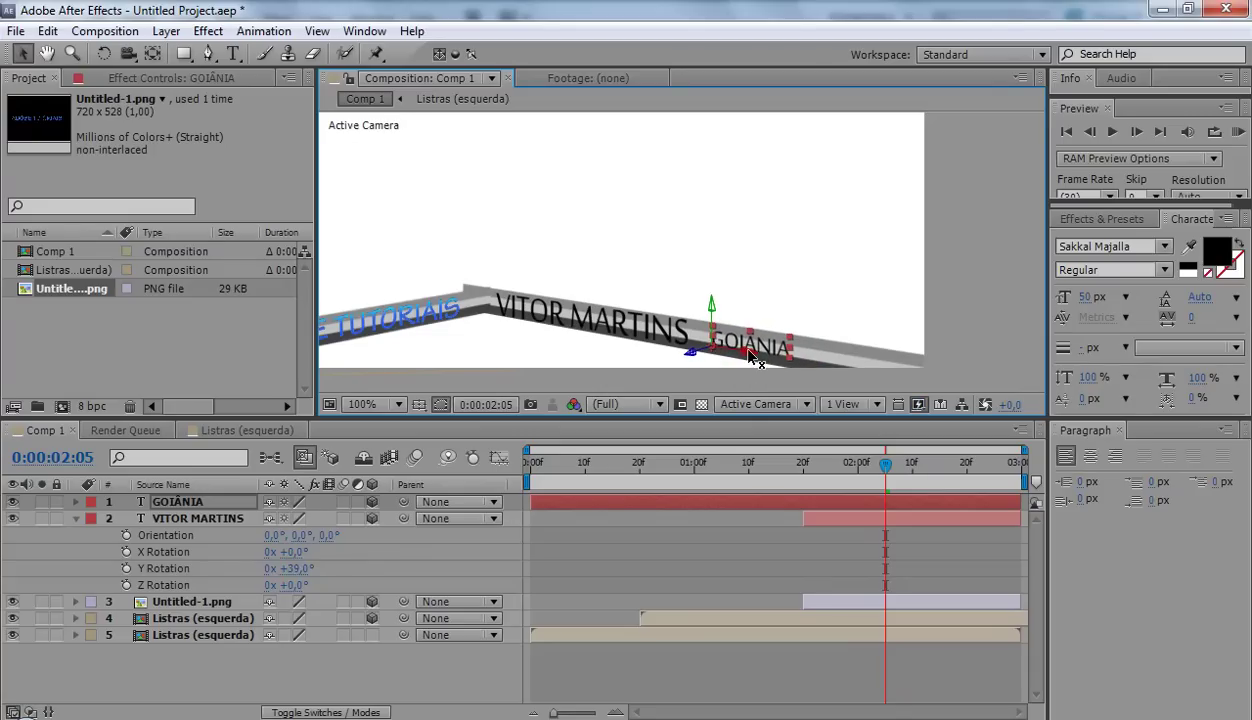
drag(865, 488, 830, 490)
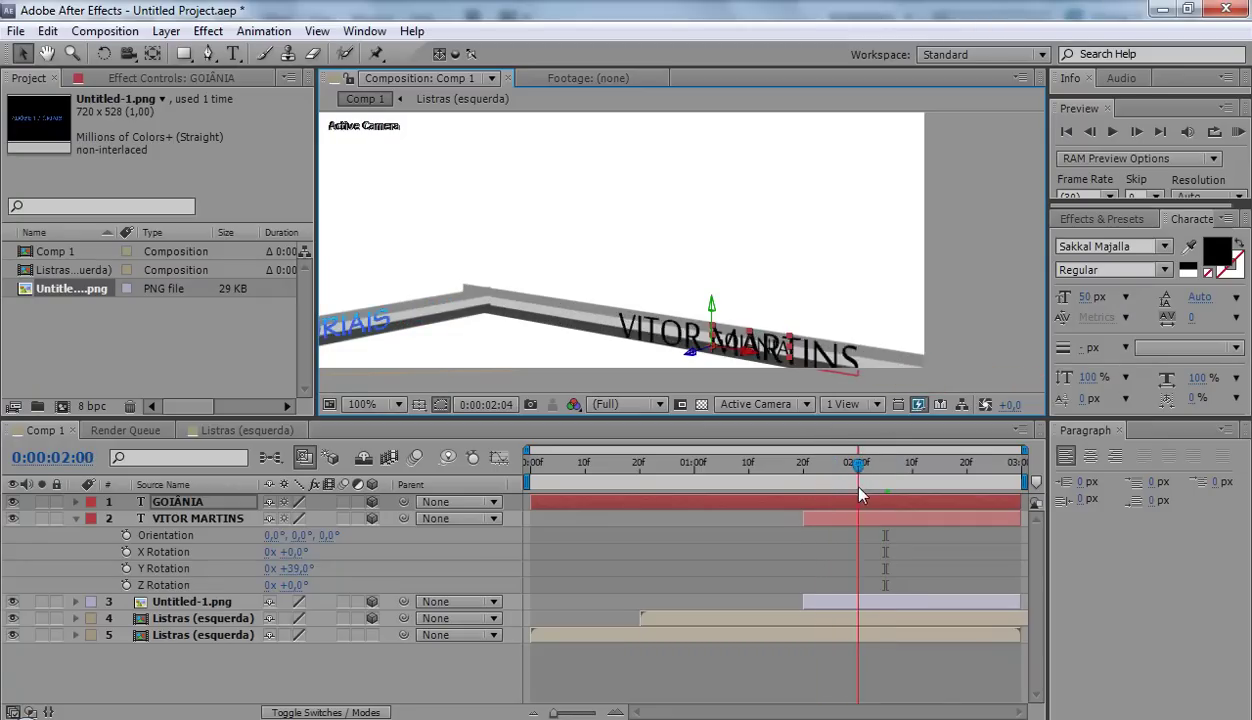
drag(830, 490, 885, 490)
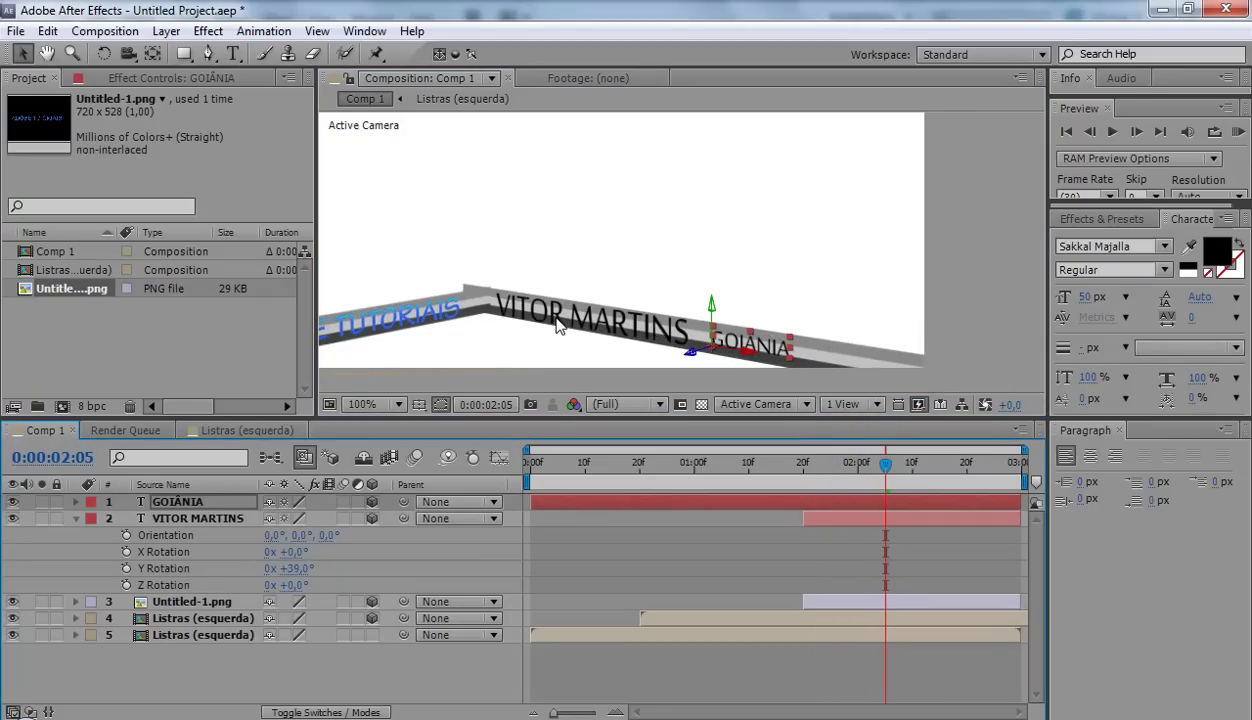
Paste the name layer's two Position keyframes onto GOIÂNIA at 0:00:01:19
click(229, 520)
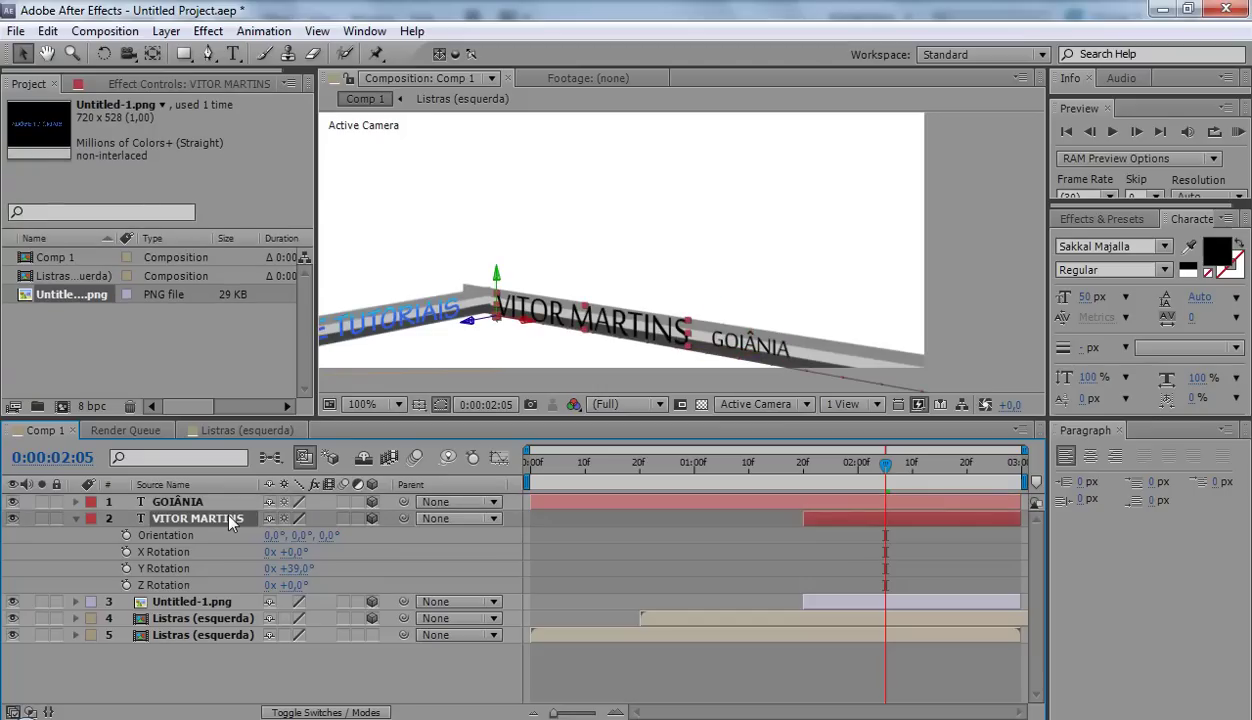
key(p)
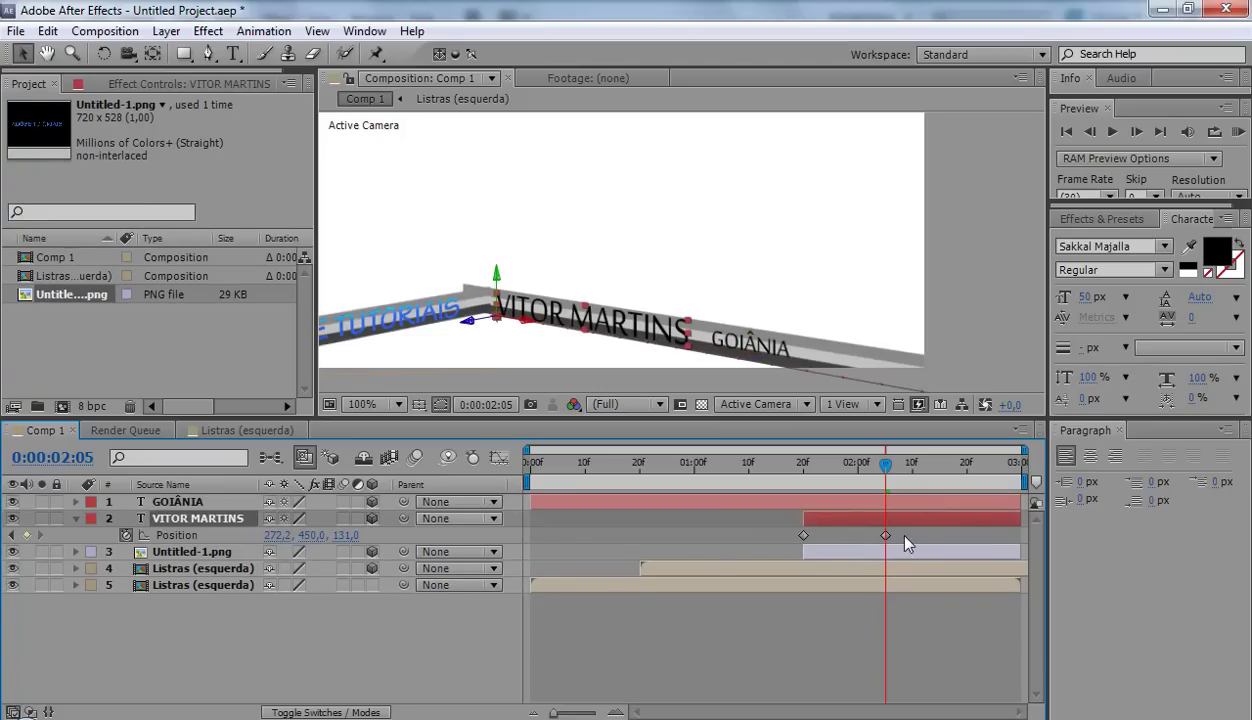
drag(895, 524, 753, 549)
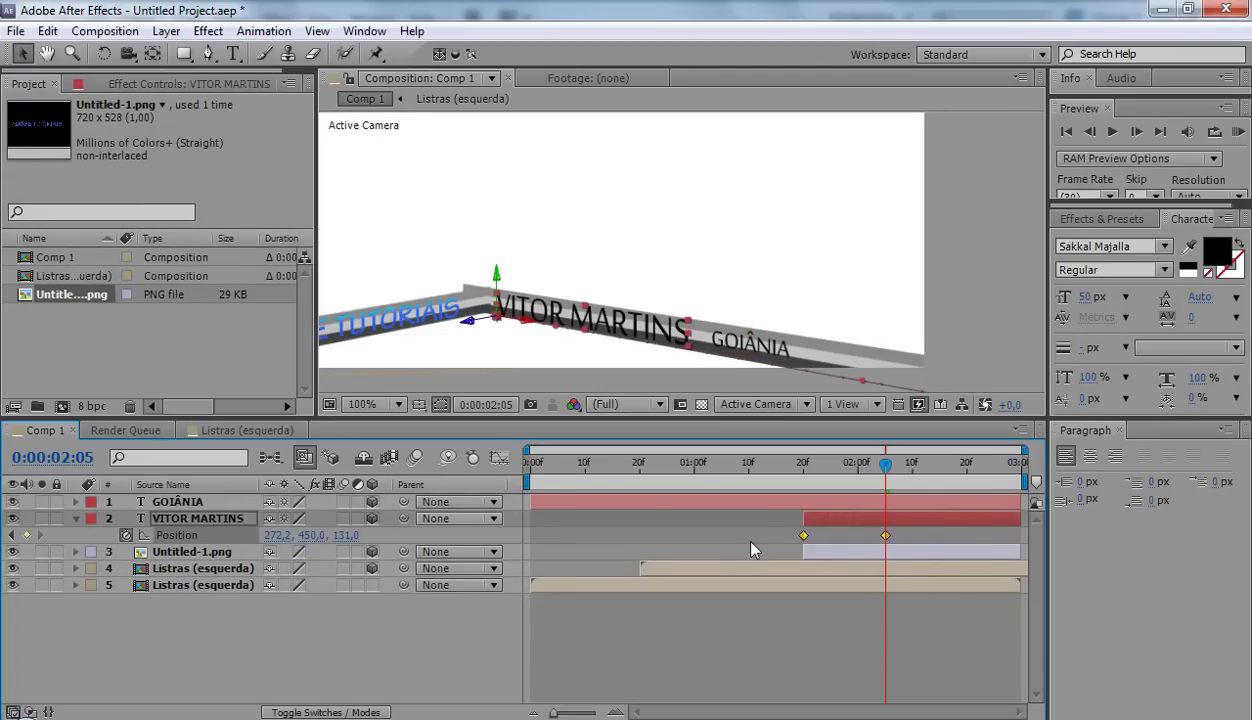
drag(885, 463, 798, 463)
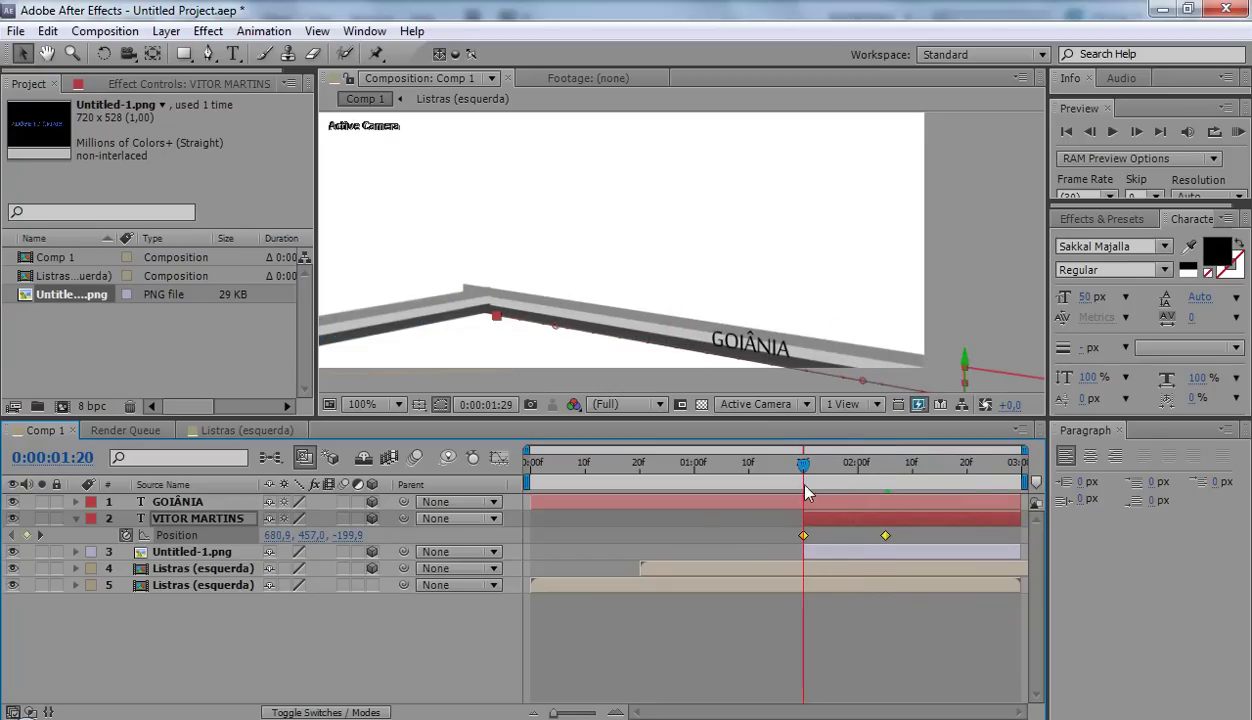
click(813, 502)
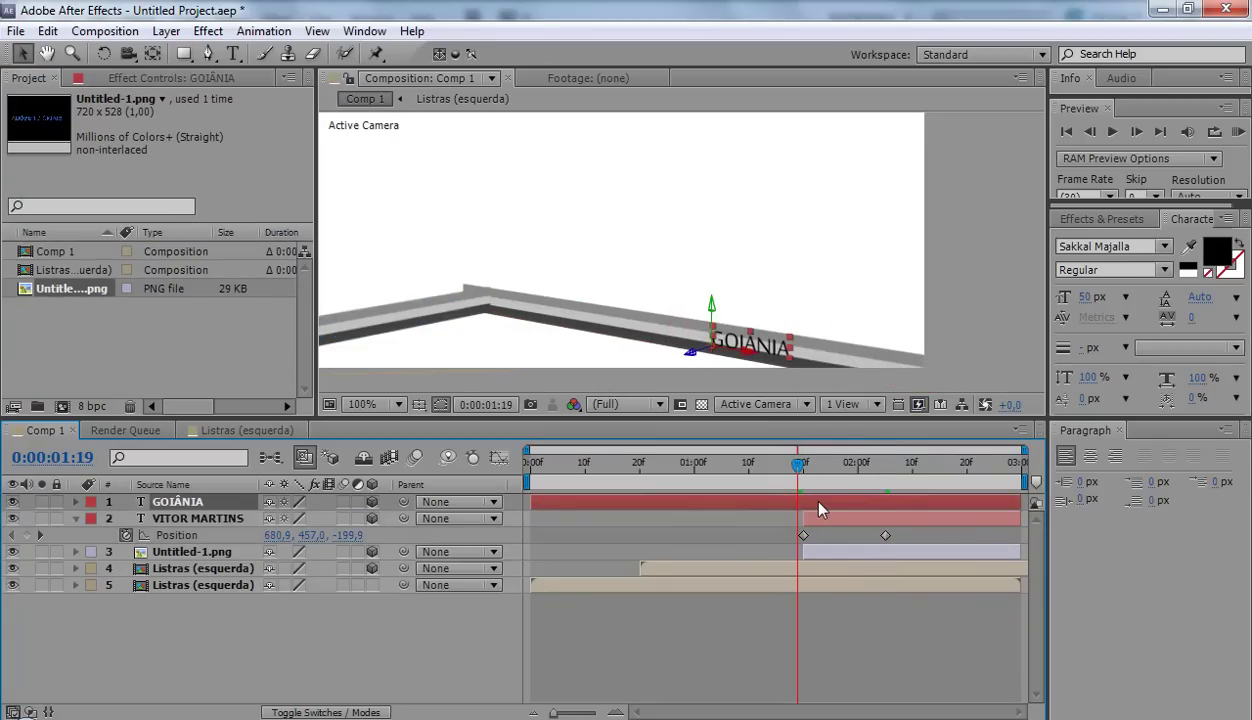
key(ctrl+v)
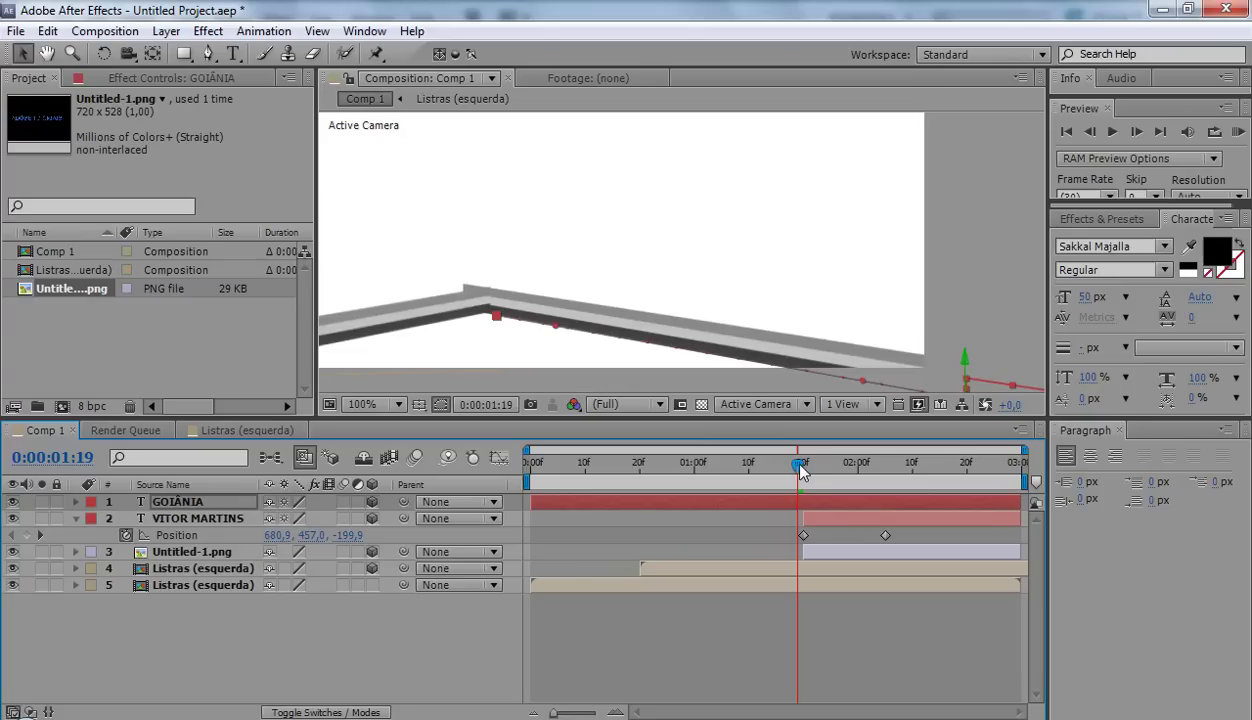
Start the GOIÂNIA layer slightly later and nudge its 02:05 position upward
click(806, 466)
mouse_move(806, 466)
mouse_down()
mouse_move(836, 470)
mouse_move(811, 483)
mouse_up()
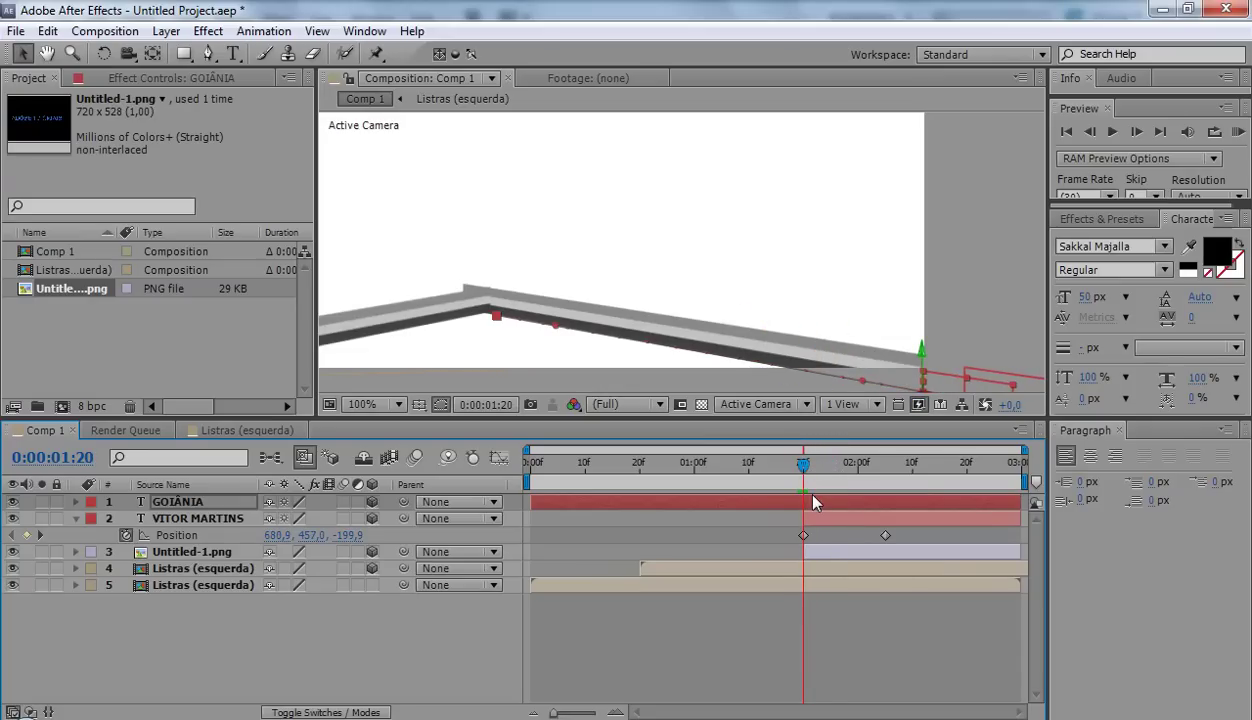
key(Page_Up)
key(Page_Down)
mouse_move(825, 500)
mouse_down()
mouse_move(853, 500)
mouse_move(853, 484)
mouse_move(838, 493)
mouse_move(910, 511)
mouse_up()
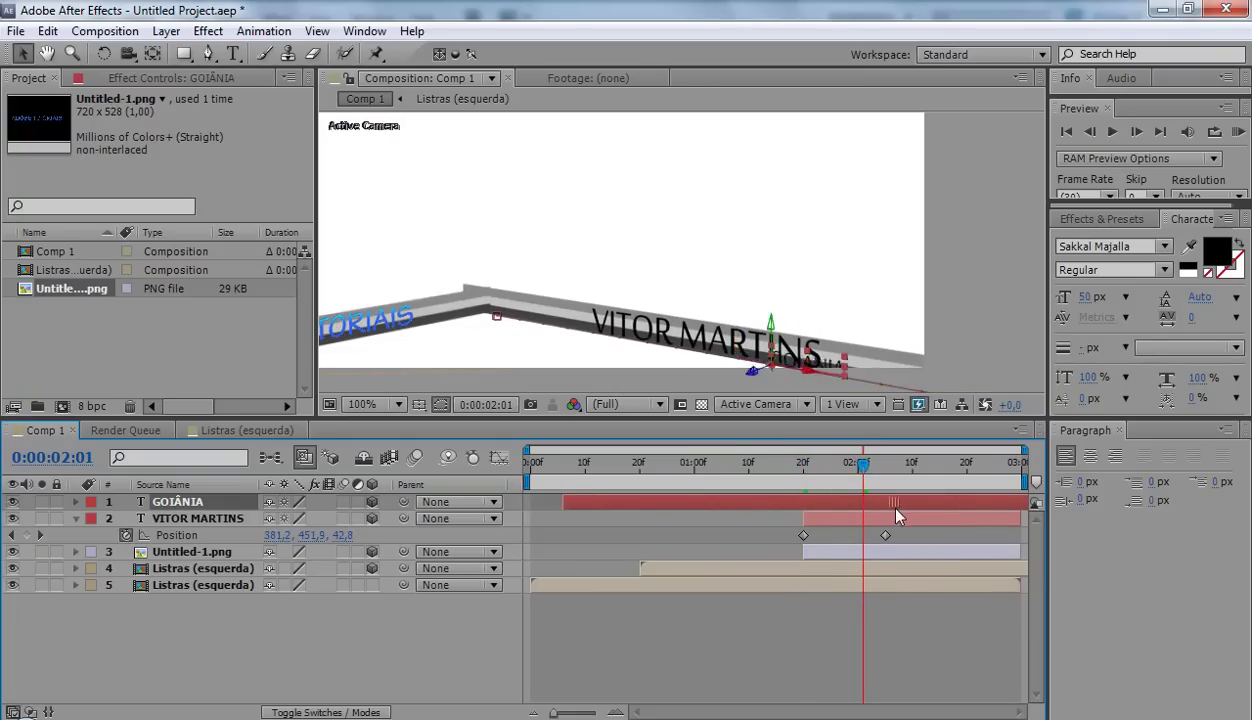
drag(871, 464, 911, 472)
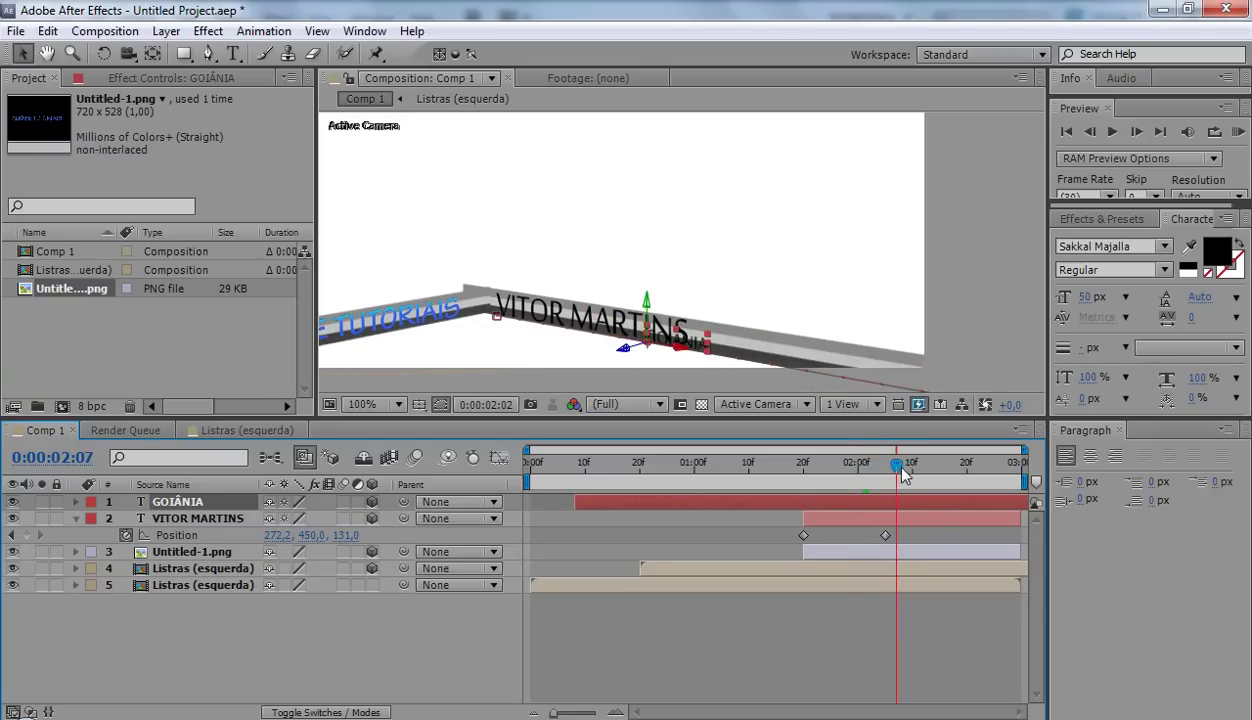
drag(911, 472, 885, 466)
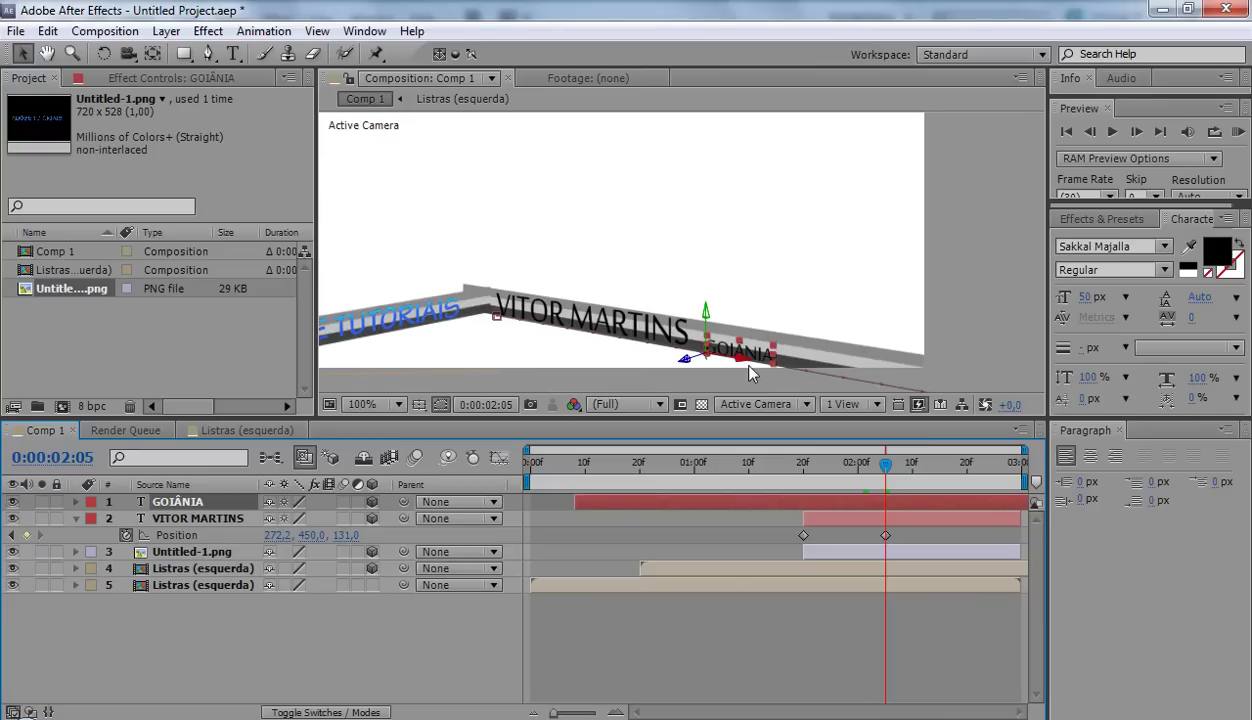
drag(706, 317, 714, 312)
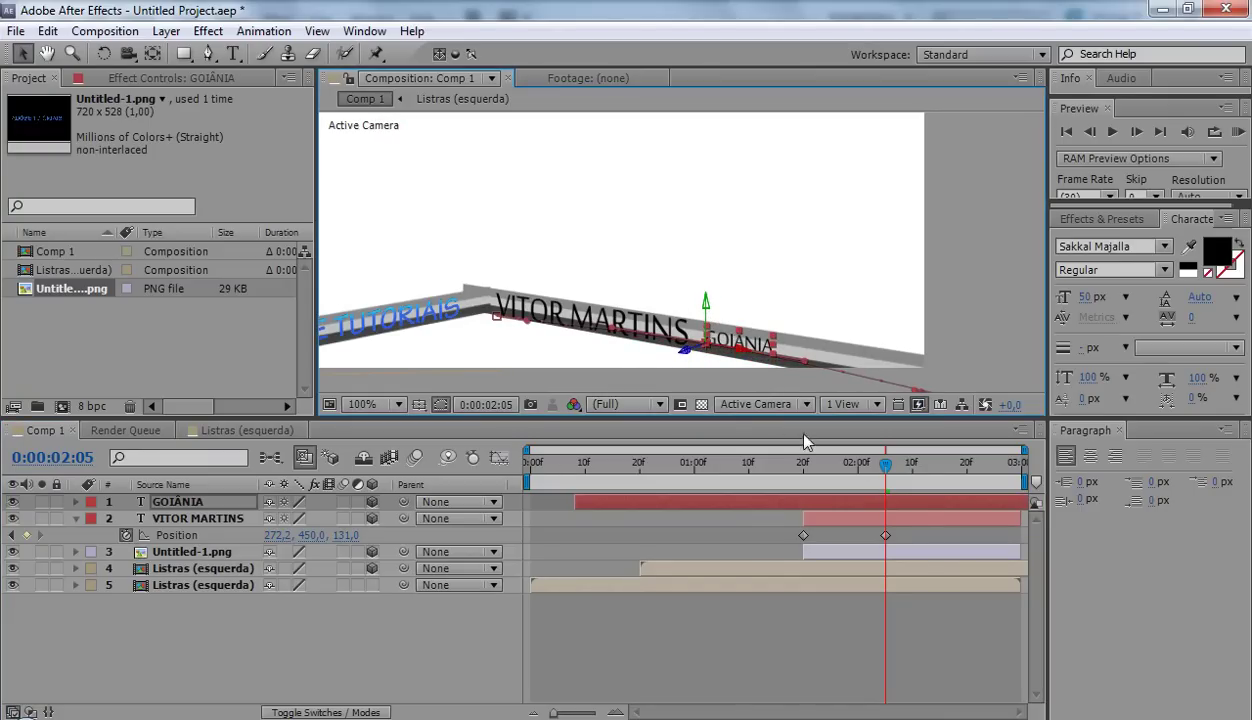
drag(884, 463, 912, 470)
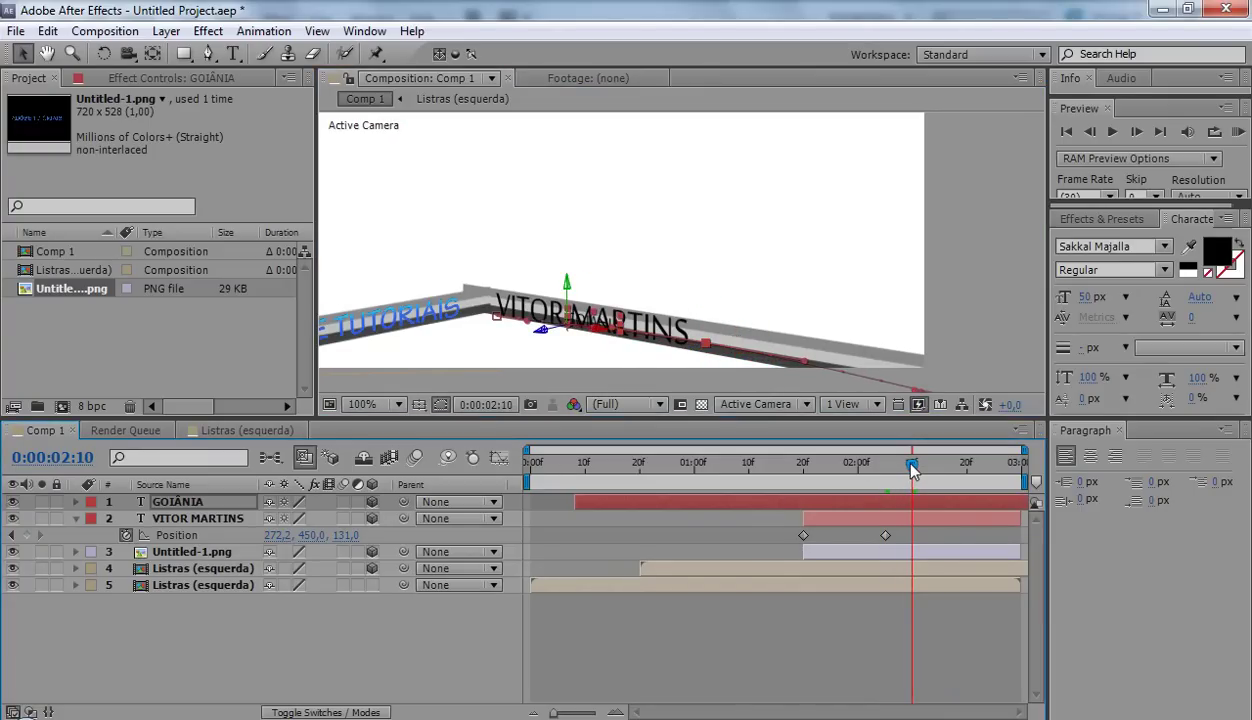
key(j)
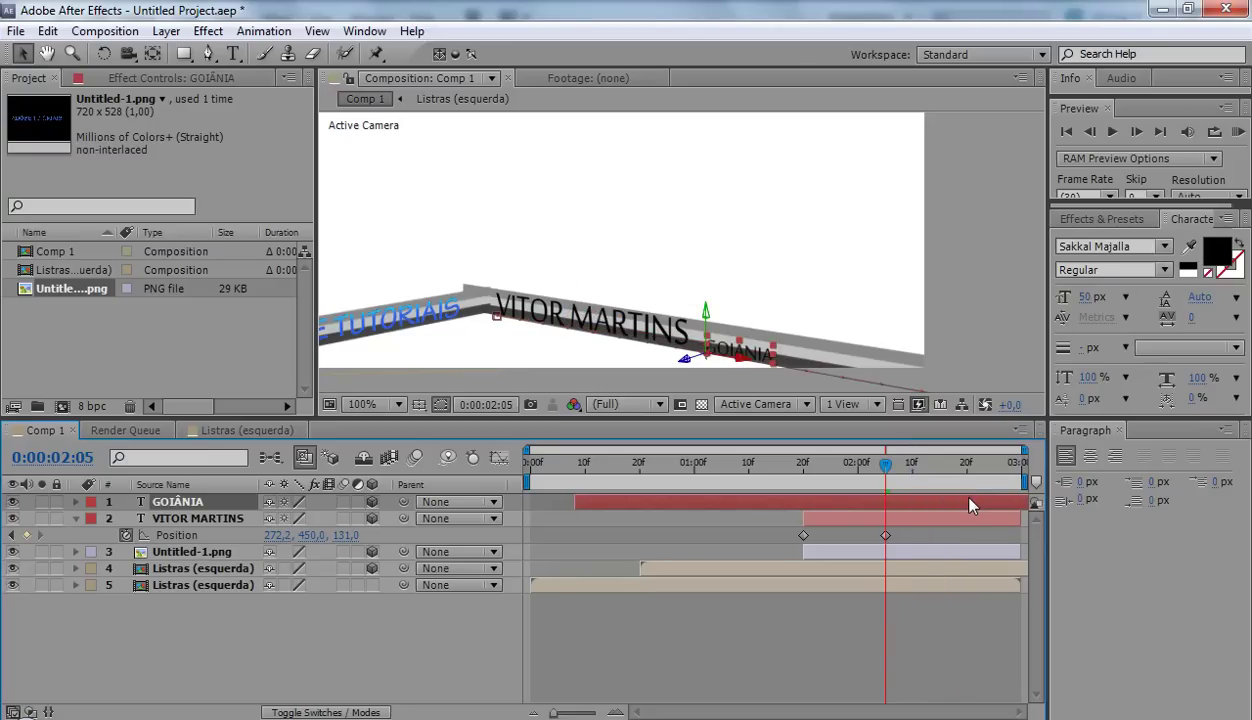
Place GOIÂNIA's final position right beside the name and lift it slightly at 01:28
key(p)
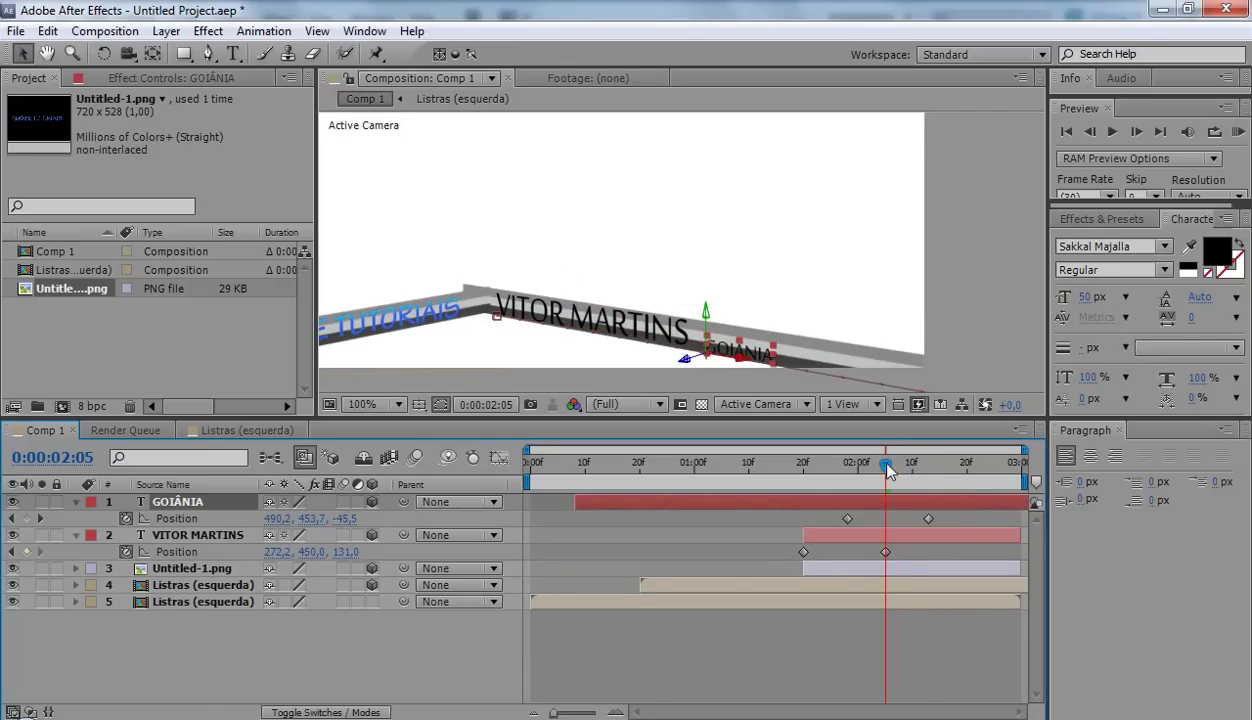
drag(886, 466, 928, 466)
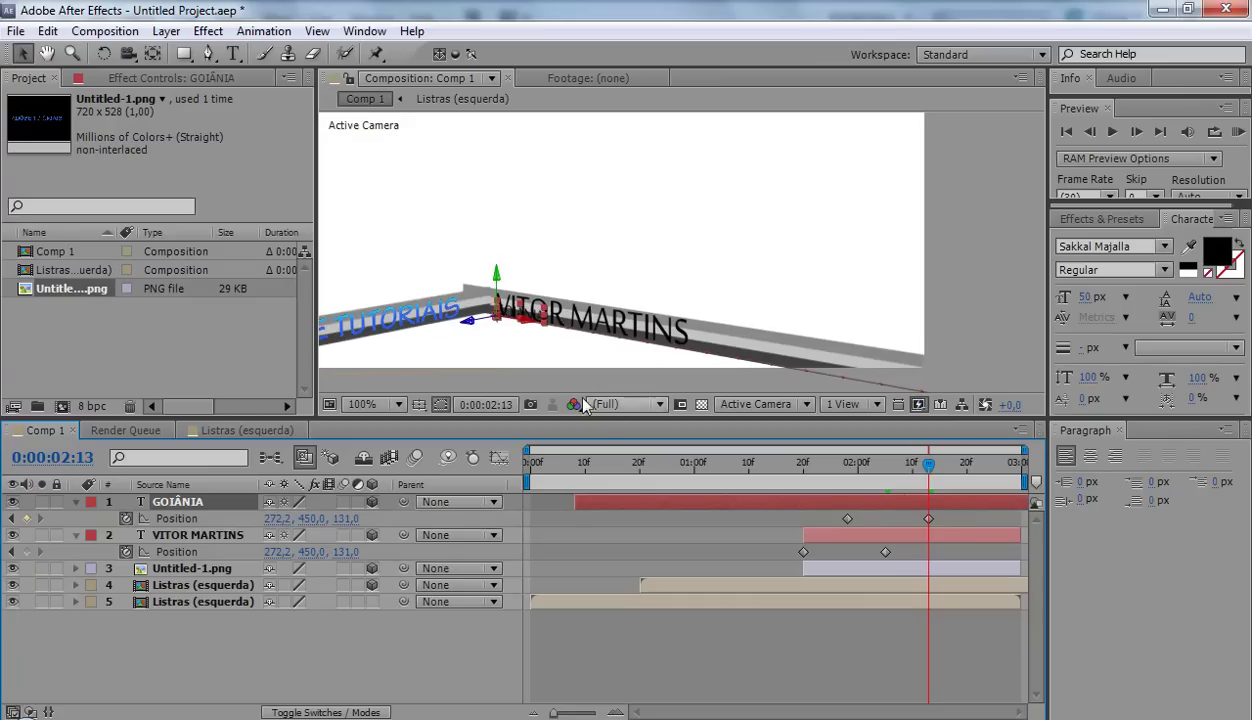
drag(527, 325, 788, 377)
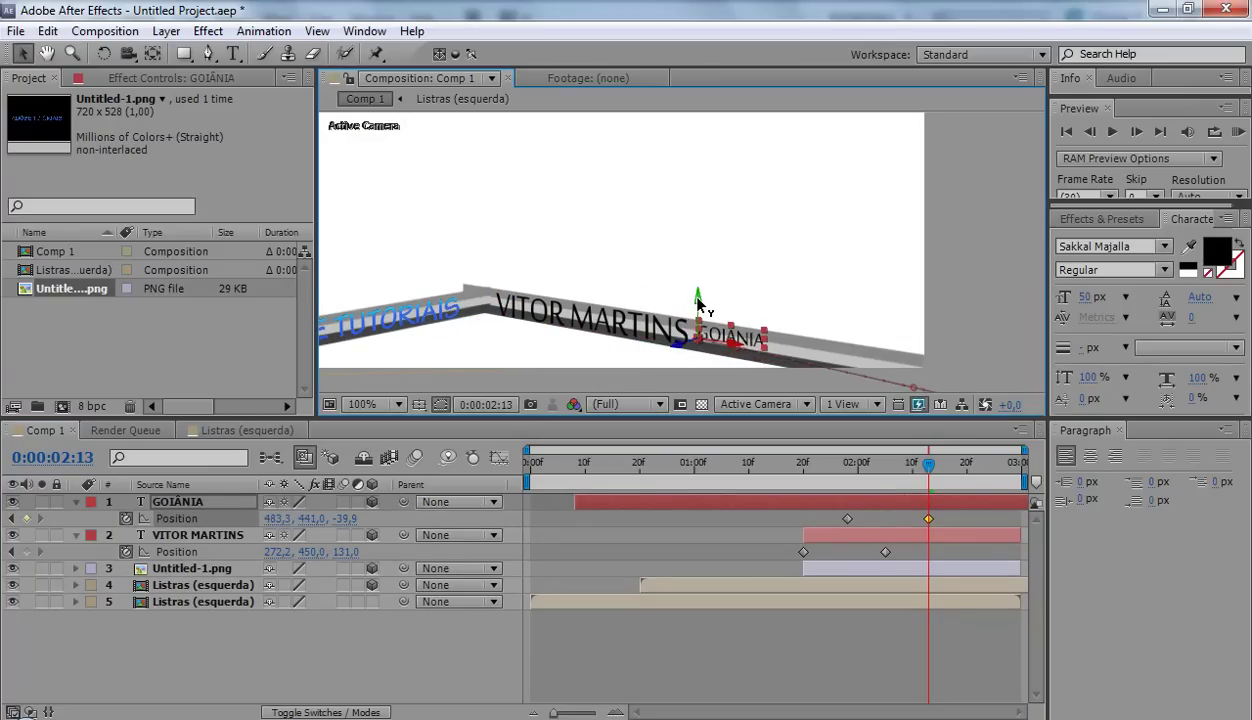
click(851, 466)
click(848, 466)
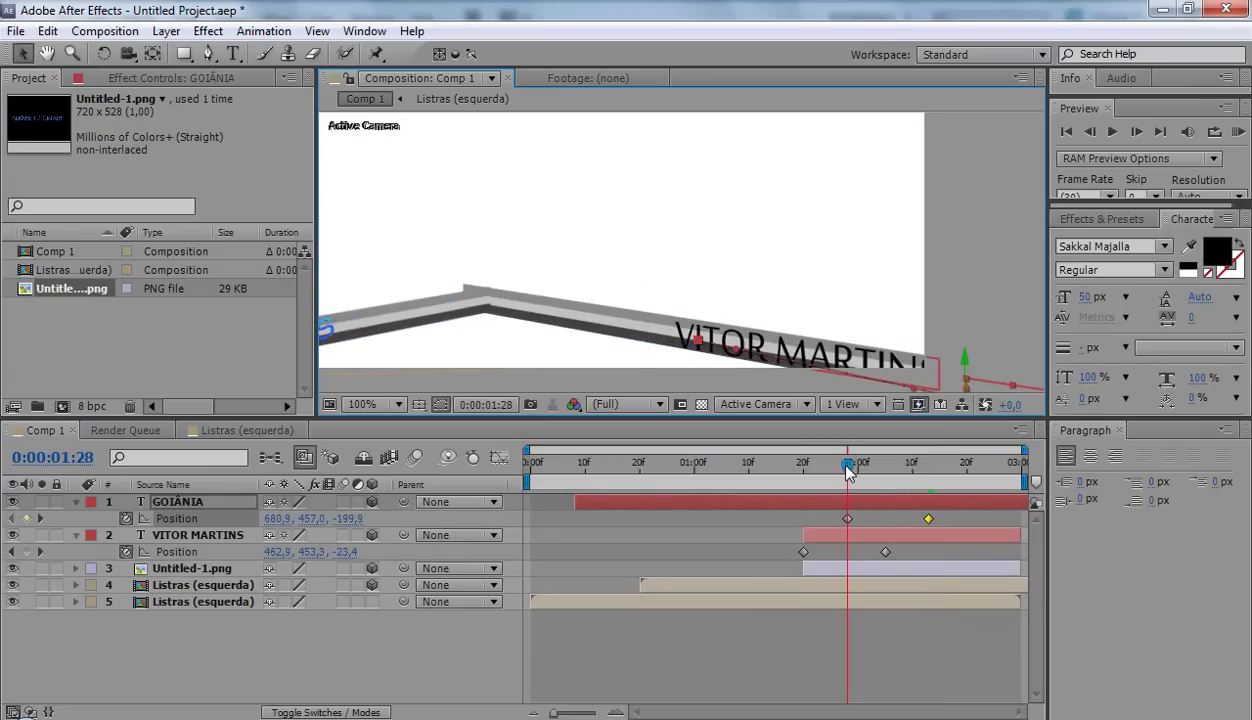
drag(965, 363, 968, 357)
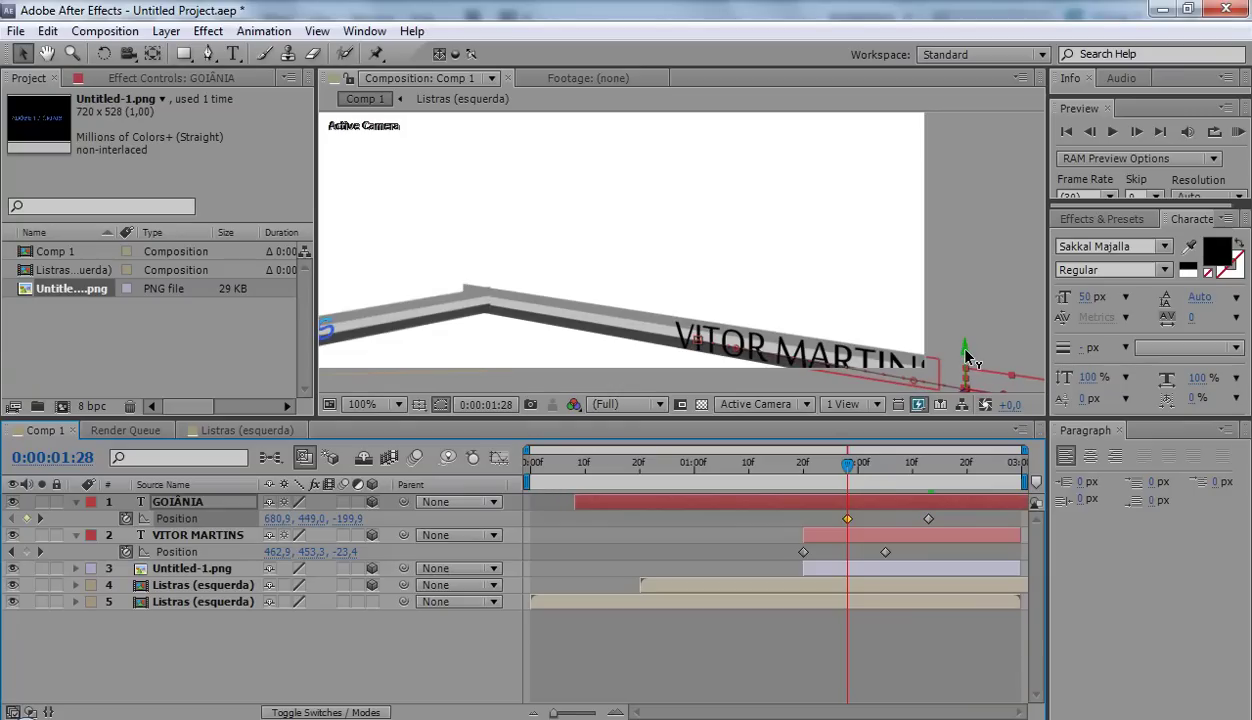
Shift GOIÂNIA's keyframes two frames later and review the new entrance timing
click(858, 466)
mouse_move(870, 477)
mouse_down()
mouse_move(933, 484)
mouse_move(820, 511)
mouse_move(876, 491)
mouse_move(849, 522)
mouse_up()
drag(862, 497, 842, 490)
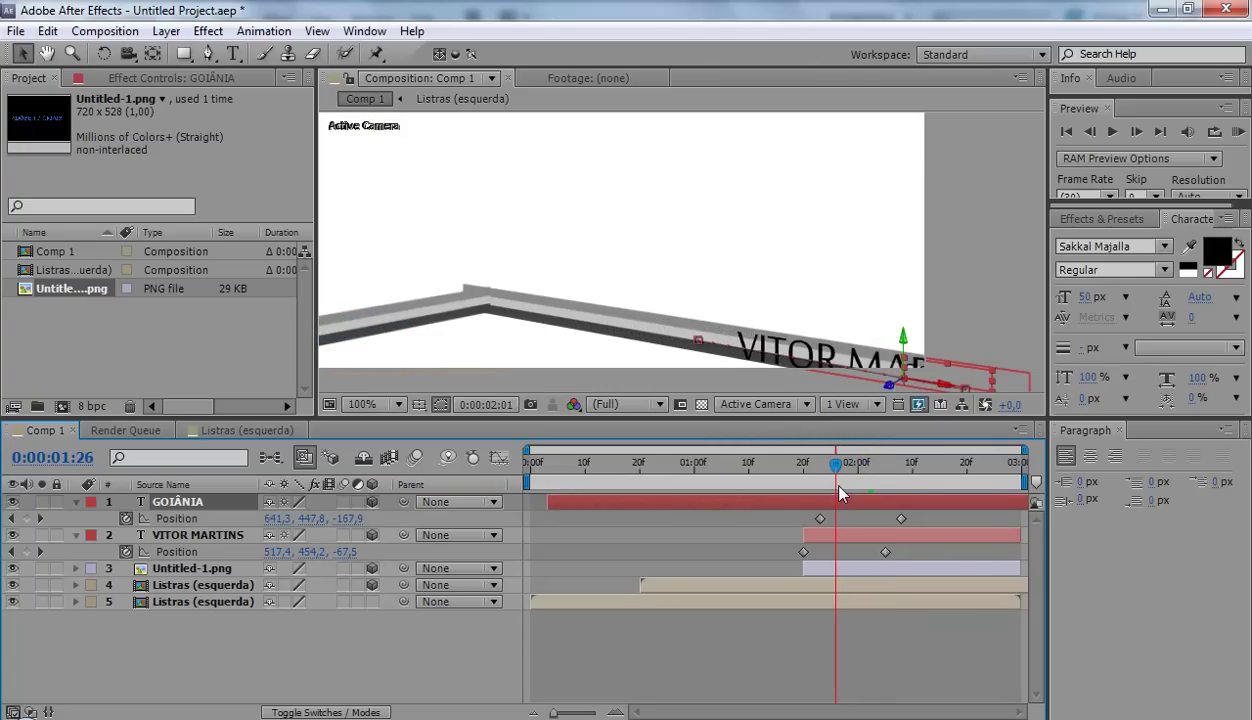
drag(842, 490, 868, 487)
key(alt+Page_Down)
key(alt+Page_Down)
drag(873, 486, 920, 478)
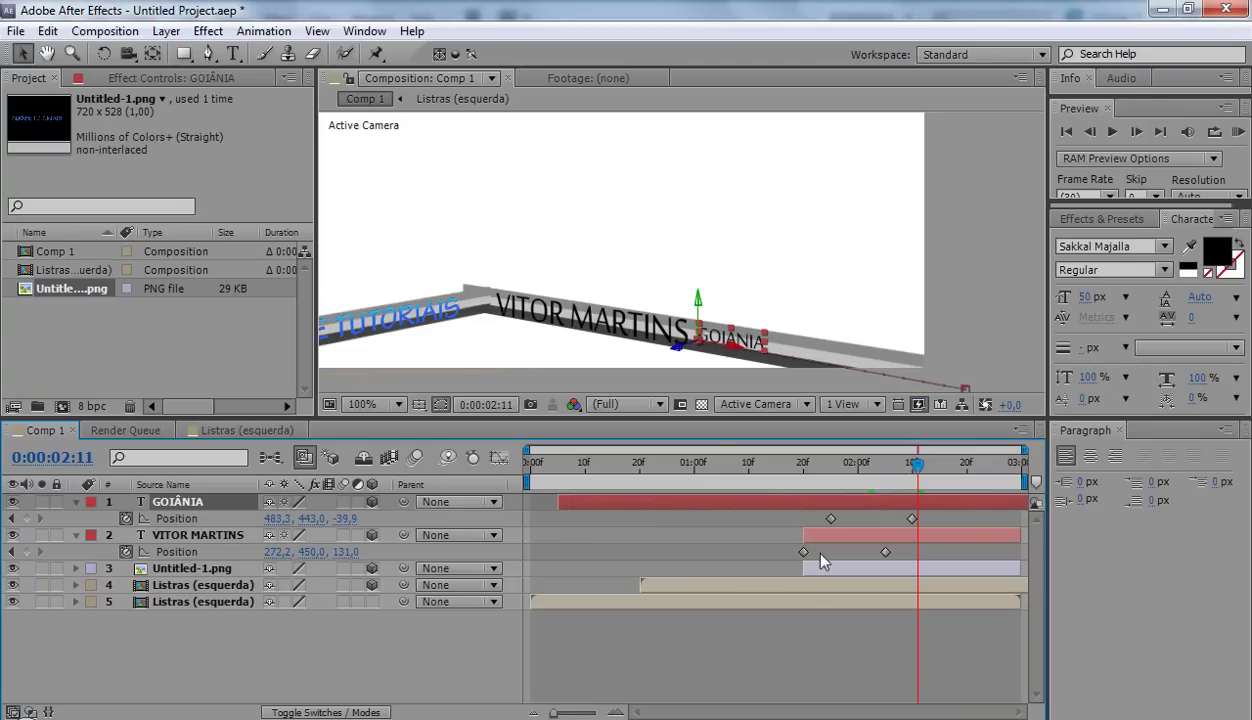
click(790, 655)
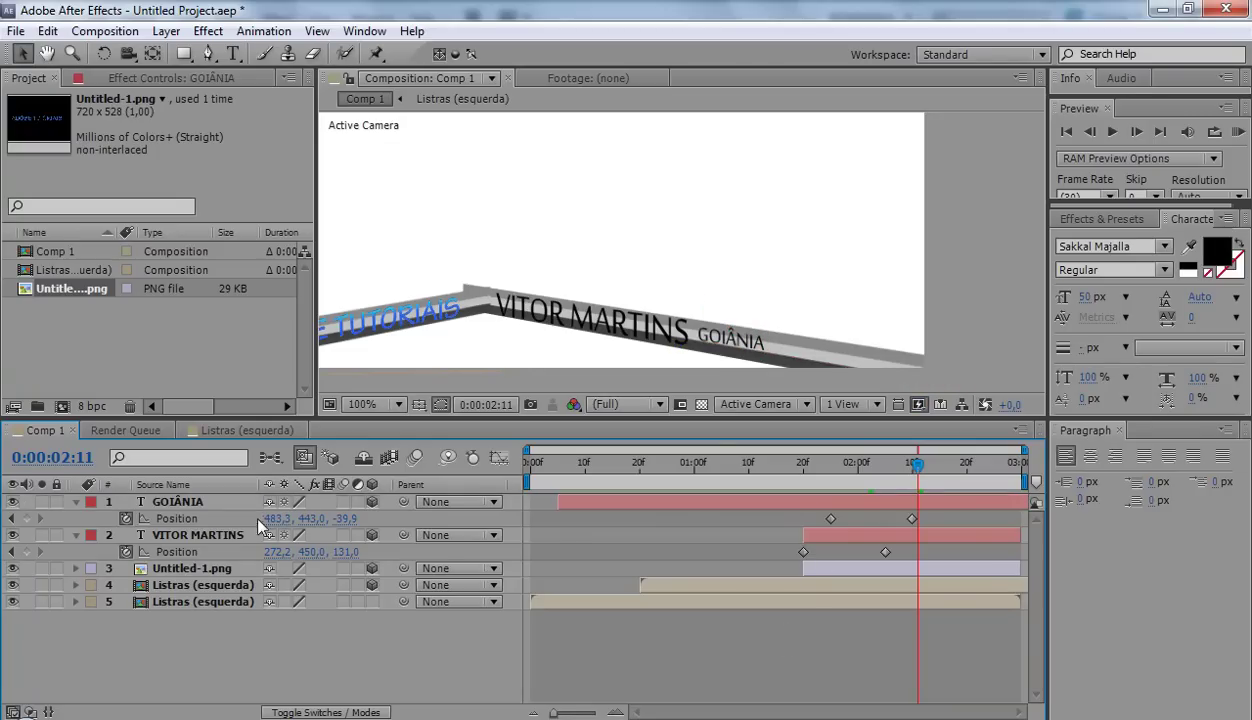
Enable motion blur on the GOIÂNIA, VITOR MARTINS and Untitled-1.png layers and the composition
click(76, 501)
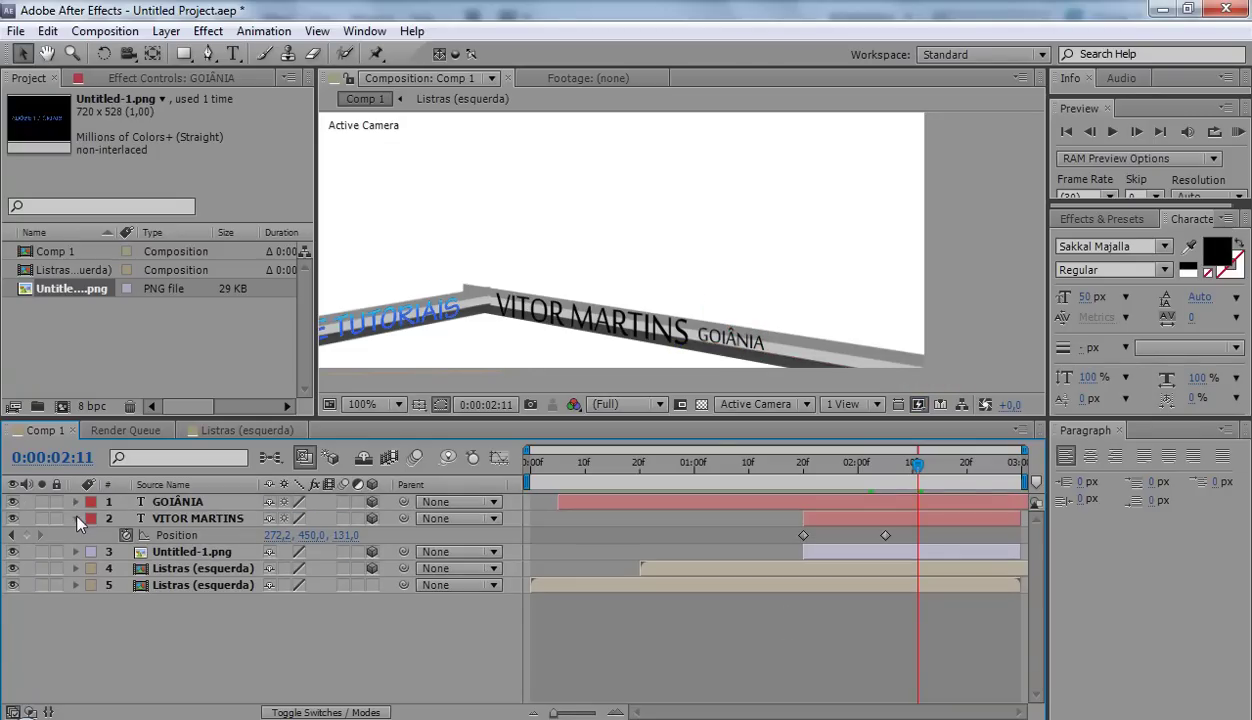
click(76, 518)
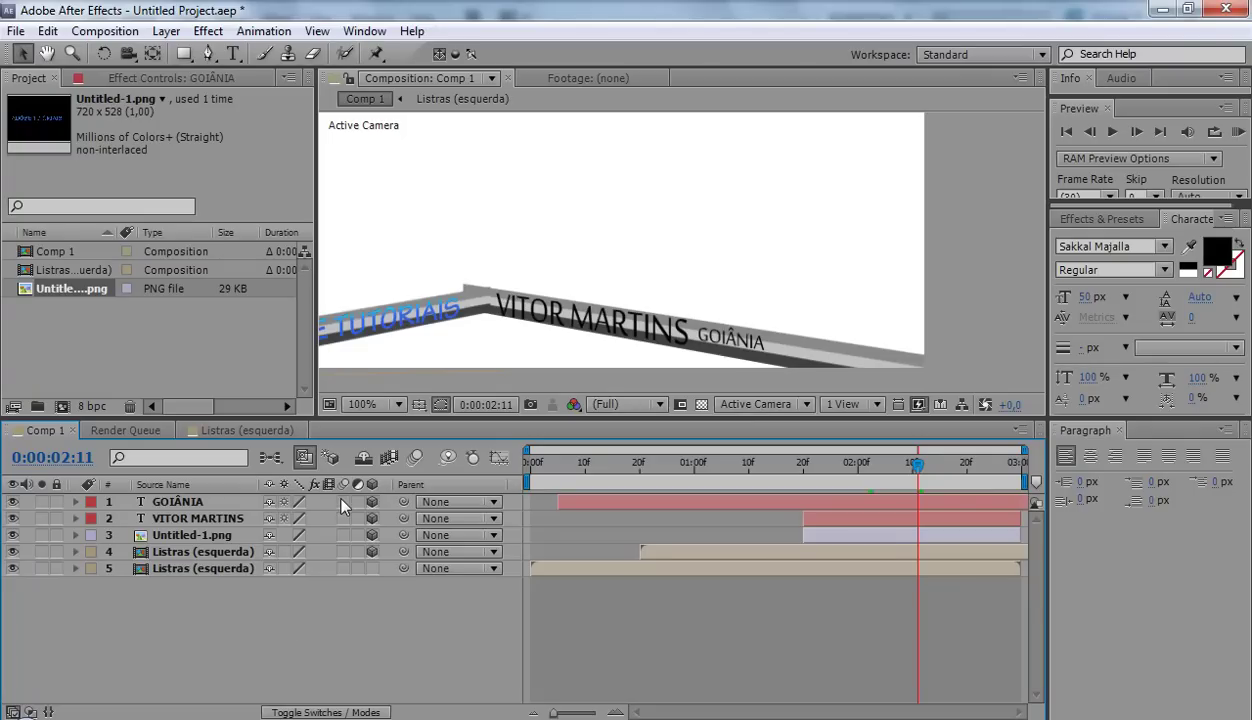
drag(342, 502, 340, 536)
click(413, 458)
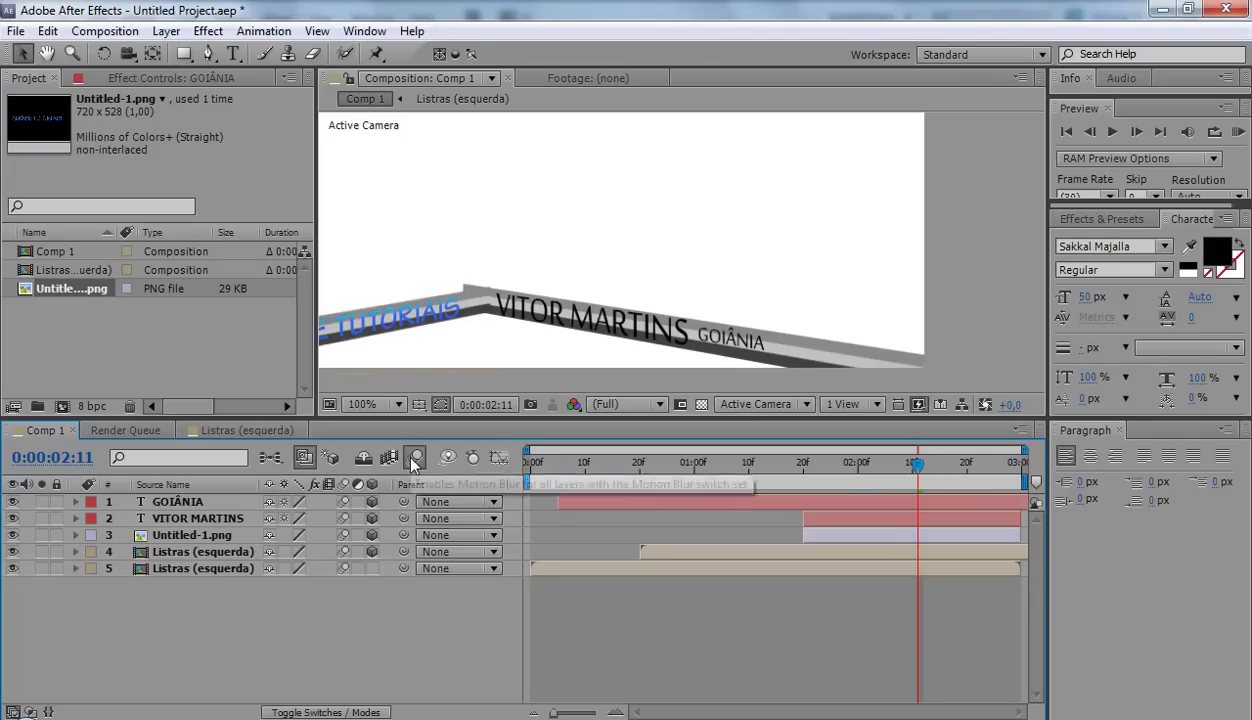
Preview Comp 1 from the start with a RAM preview, then stop it
mouse_move(886, 486)
mouse_down()
mouse_move(553, 497)
mouse_move(666, 488)
mouse_up()
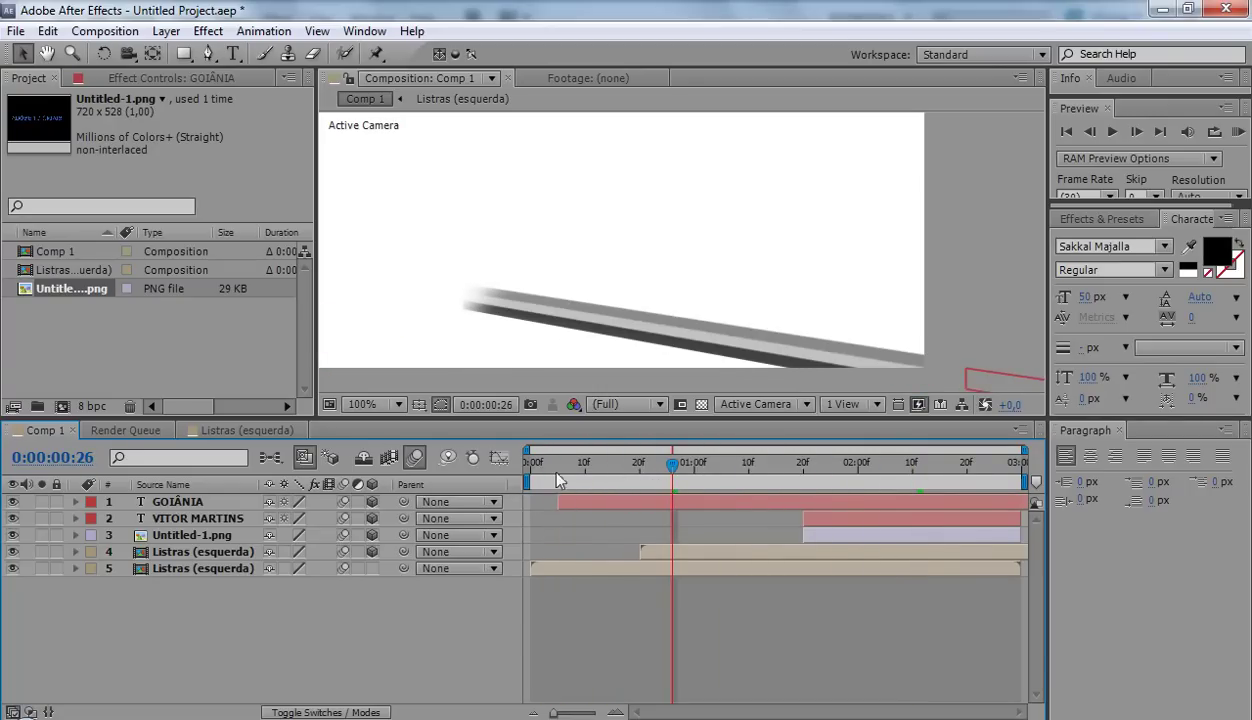
key(KP_0)
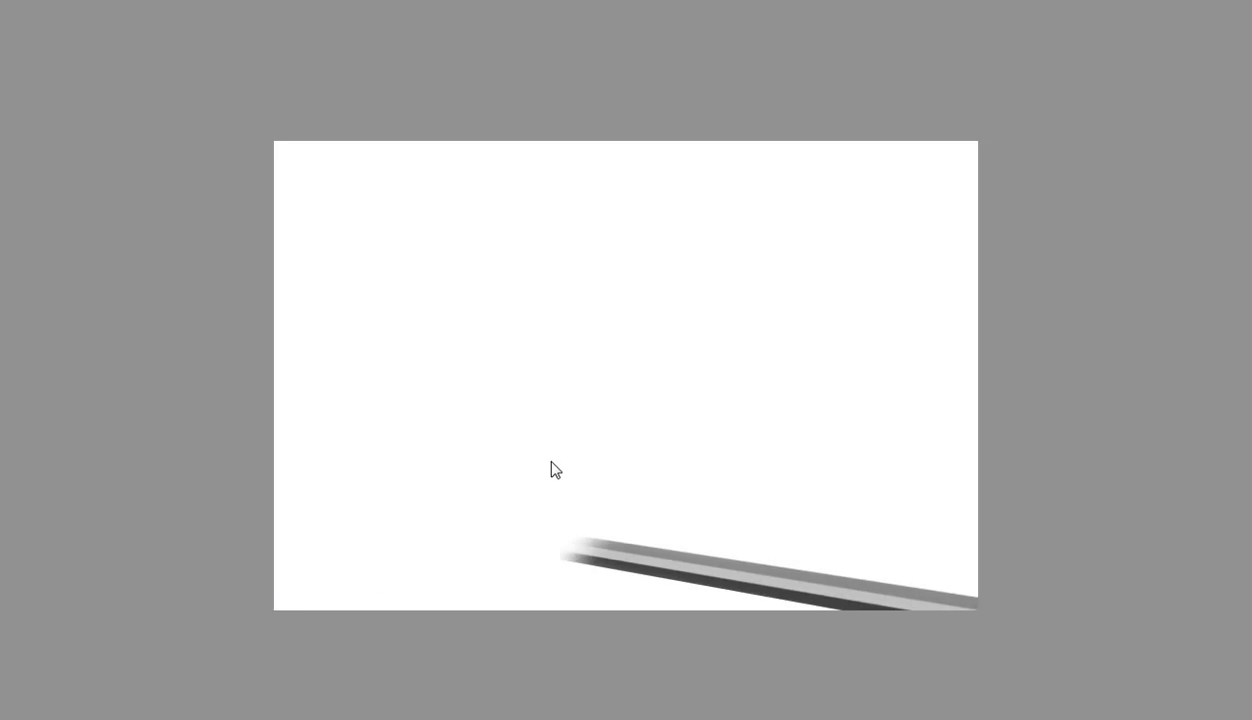
key(space)
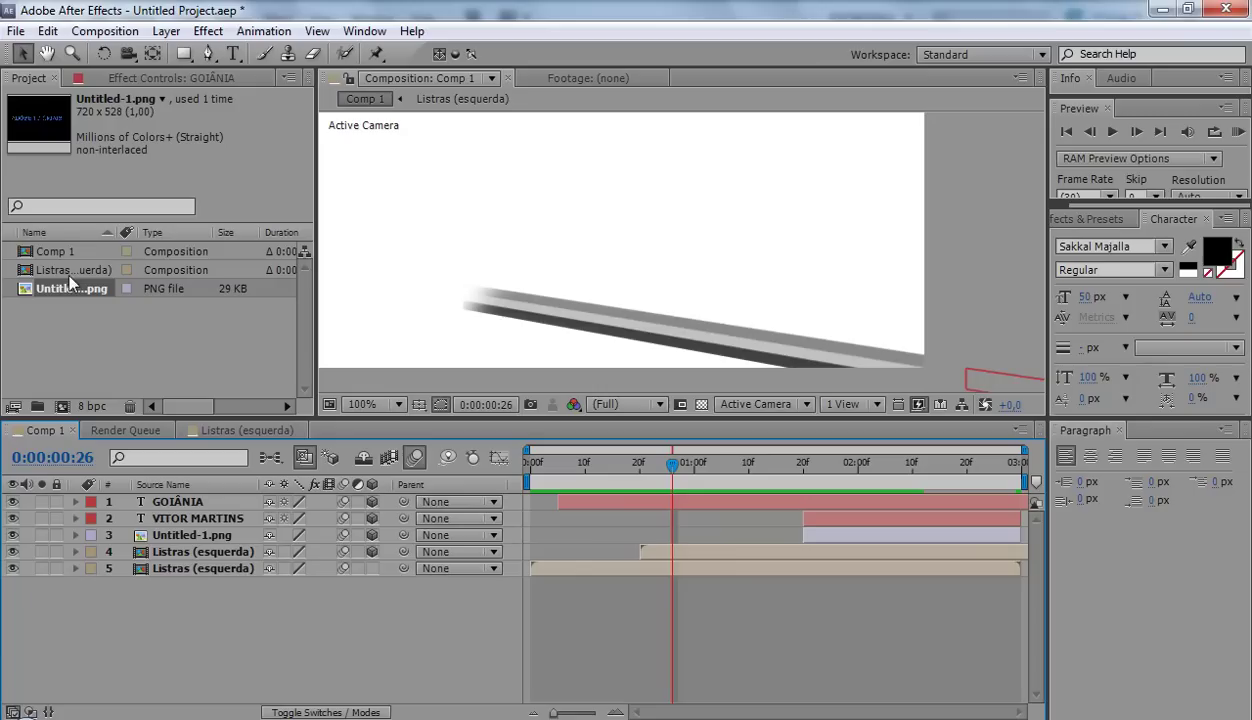
Change Comp 1's duration from 3 to 5 seconds and zoom the timeline out
click(51, 242)
right_click(51, 242)
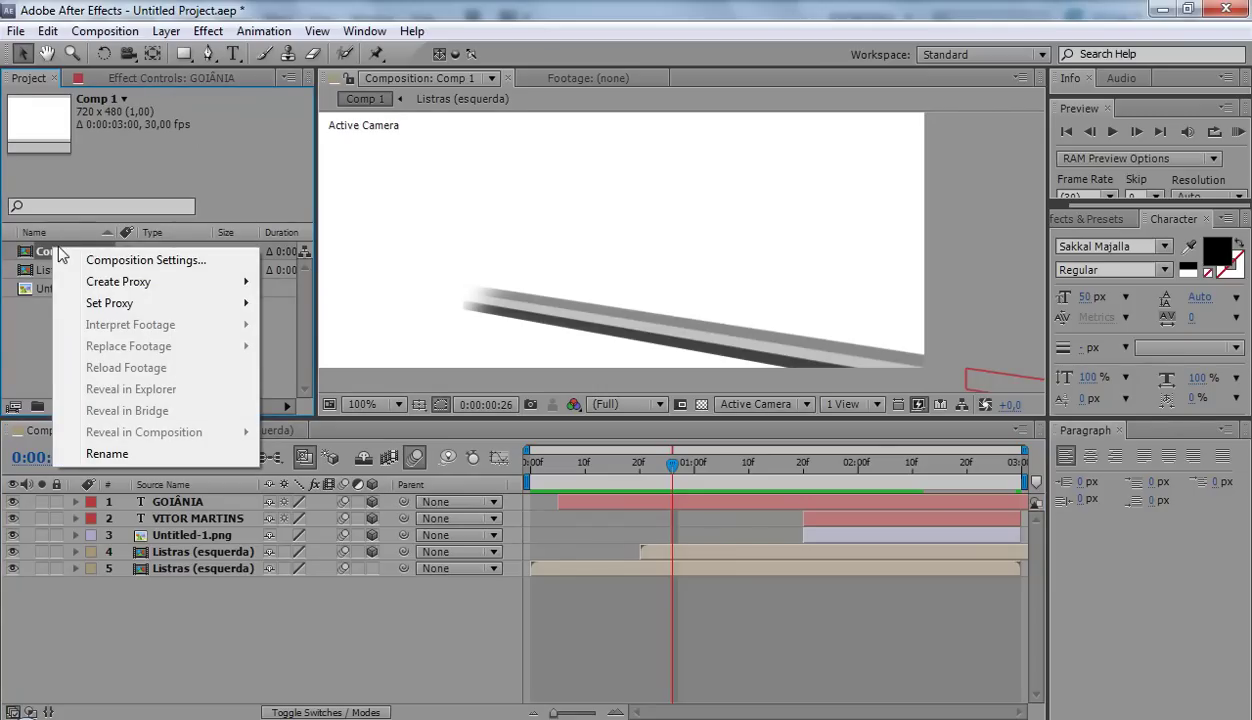
click(70, 260)
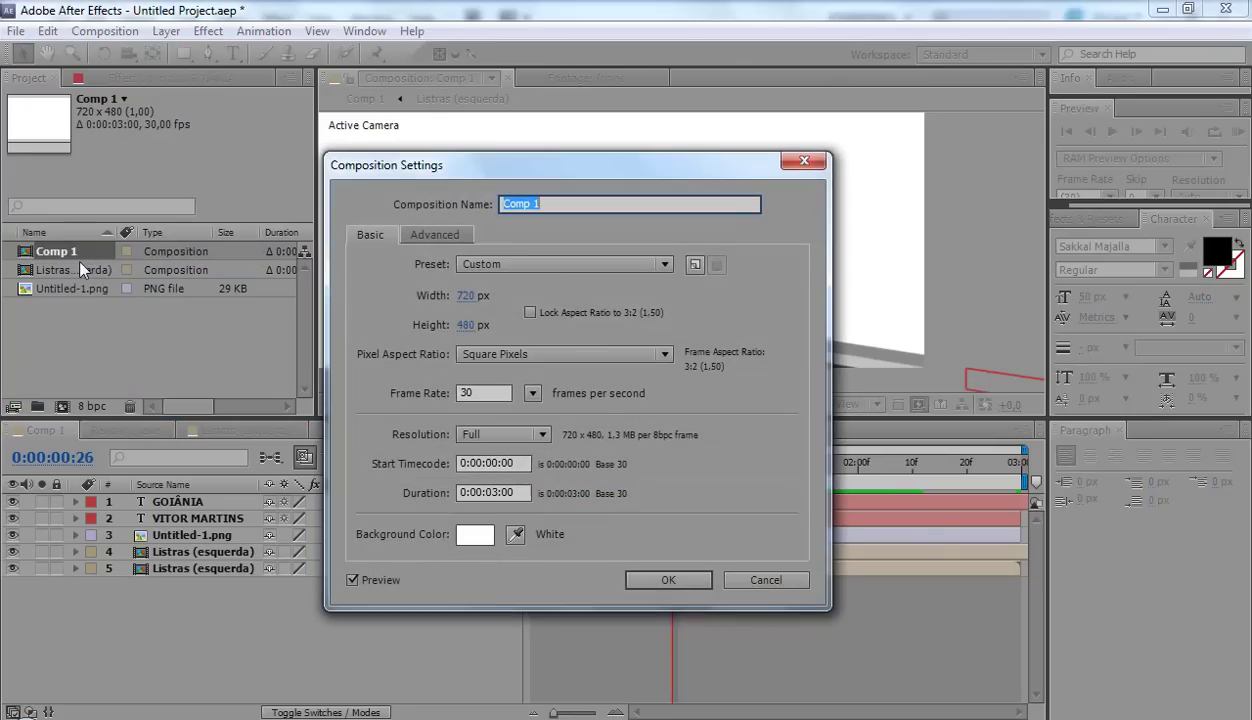
click(493, 492)
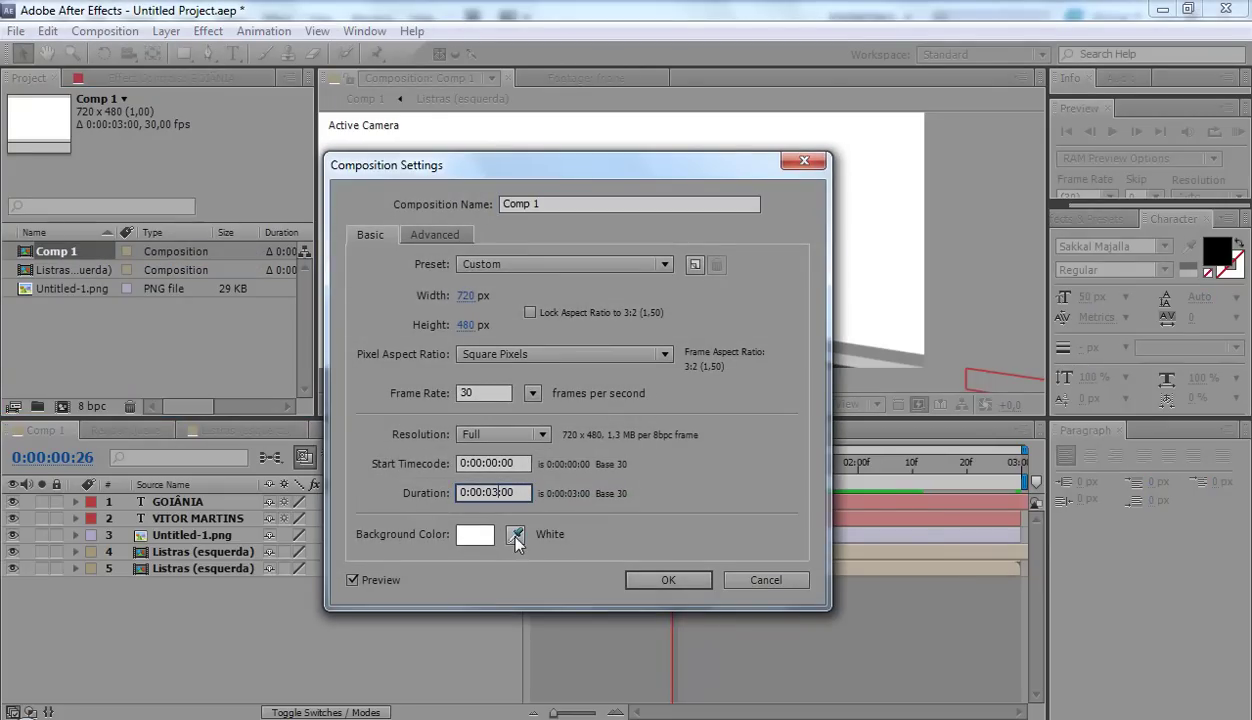
key(BackSpace)
text(5)
key(Return)
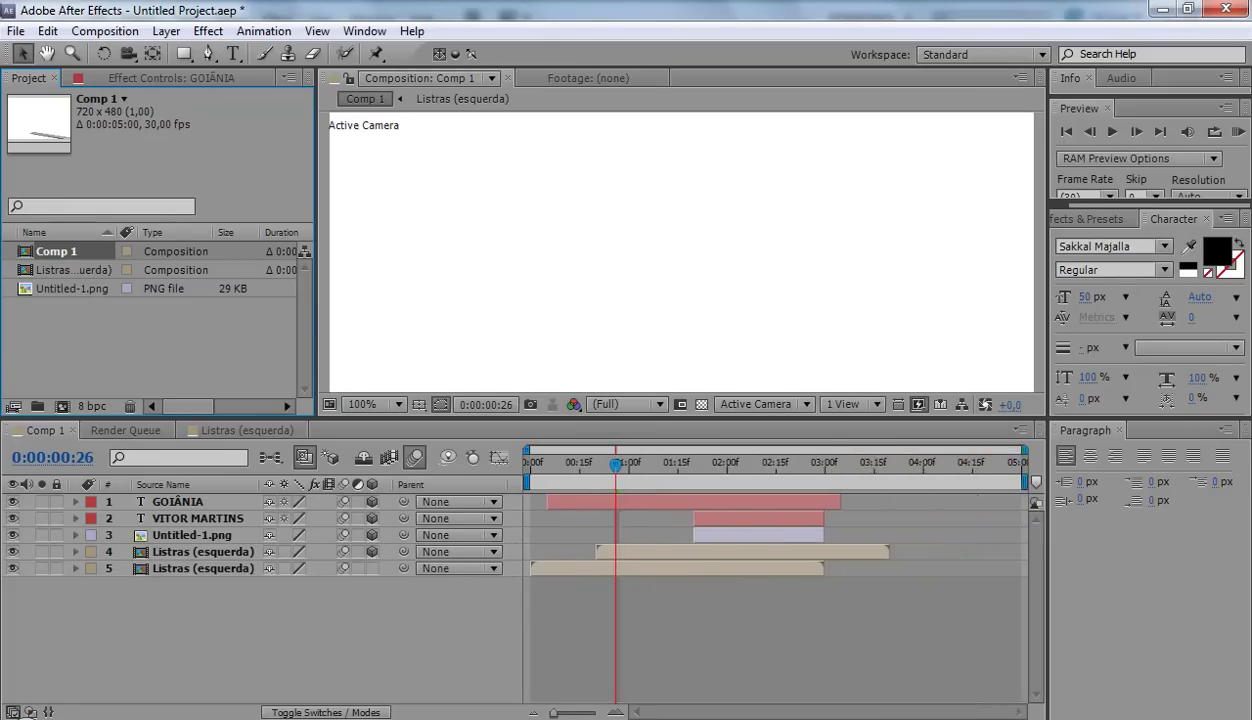
drag(569, 713, 553, 713)
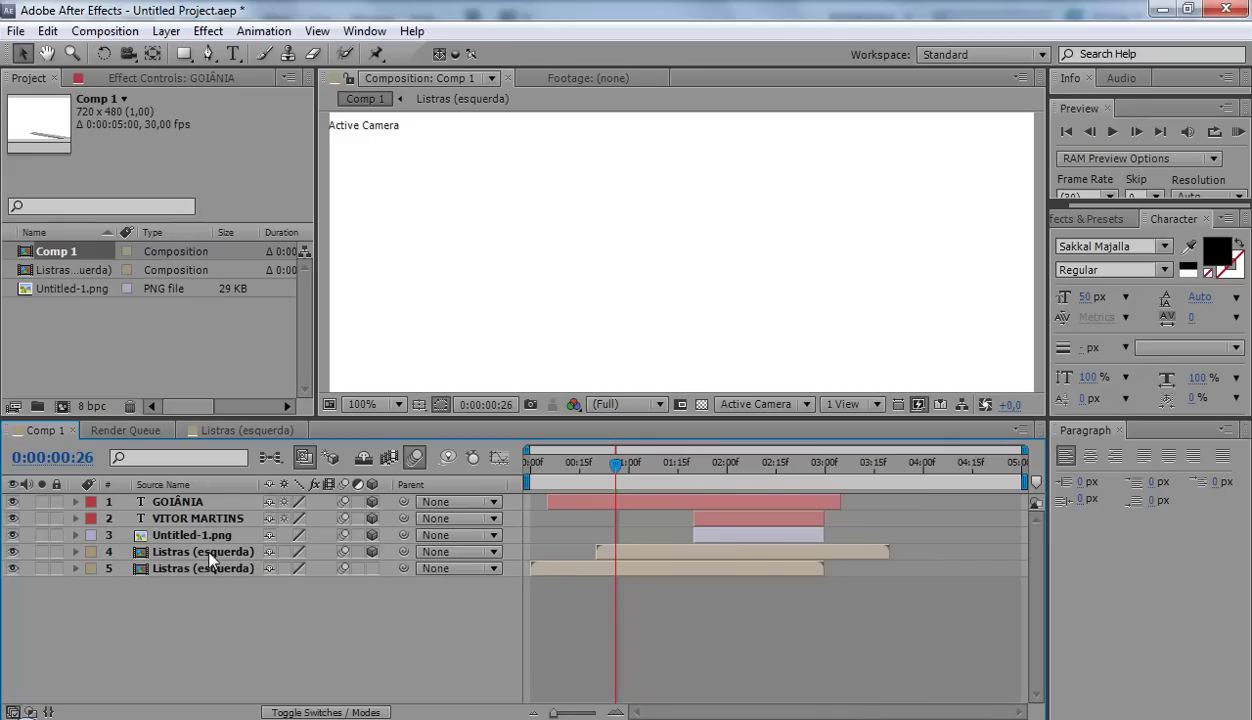
Set the Listras (esquerda) composition's duration to 0:00:05:00
right_click(59, 267)
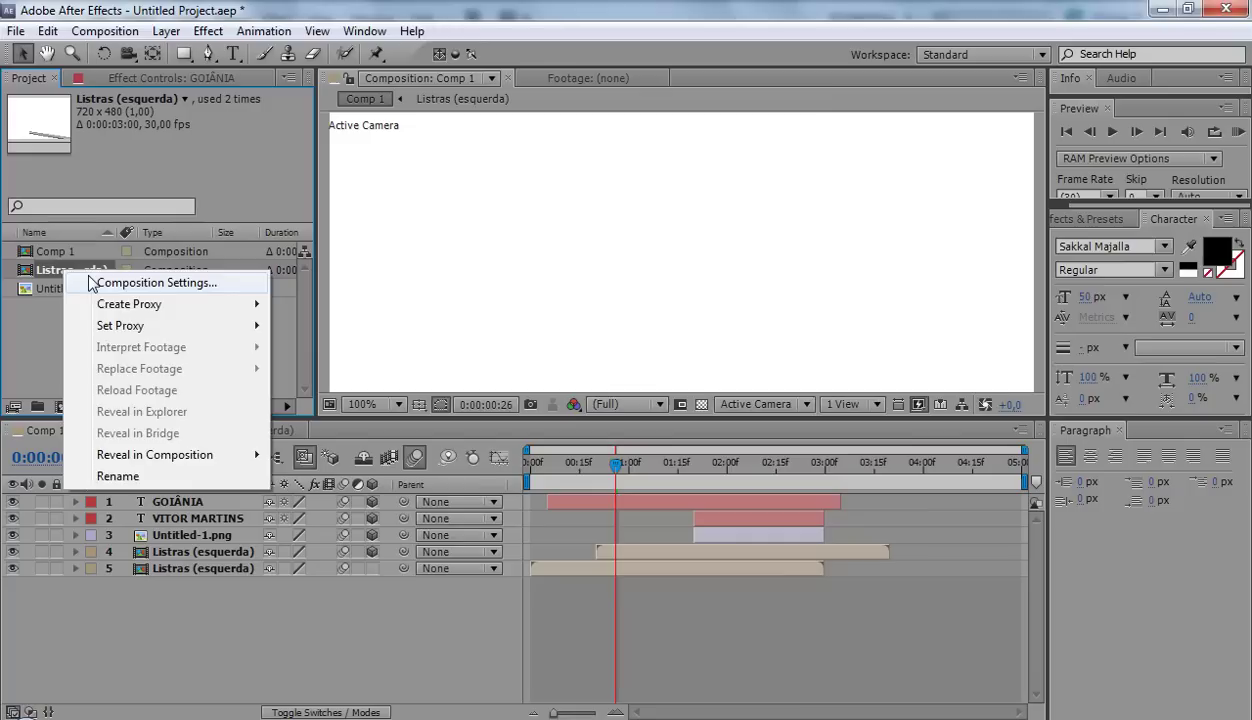
click(104, 279)
click(494, 493)
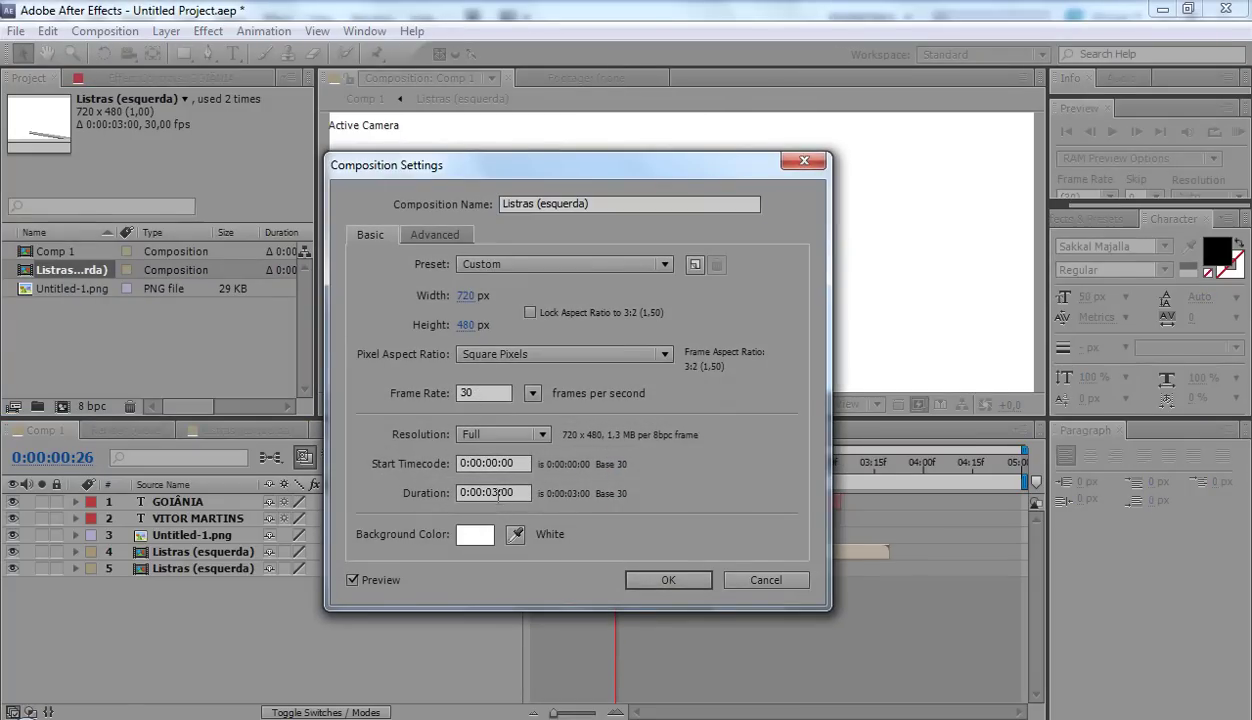
text(5)
key(Return)
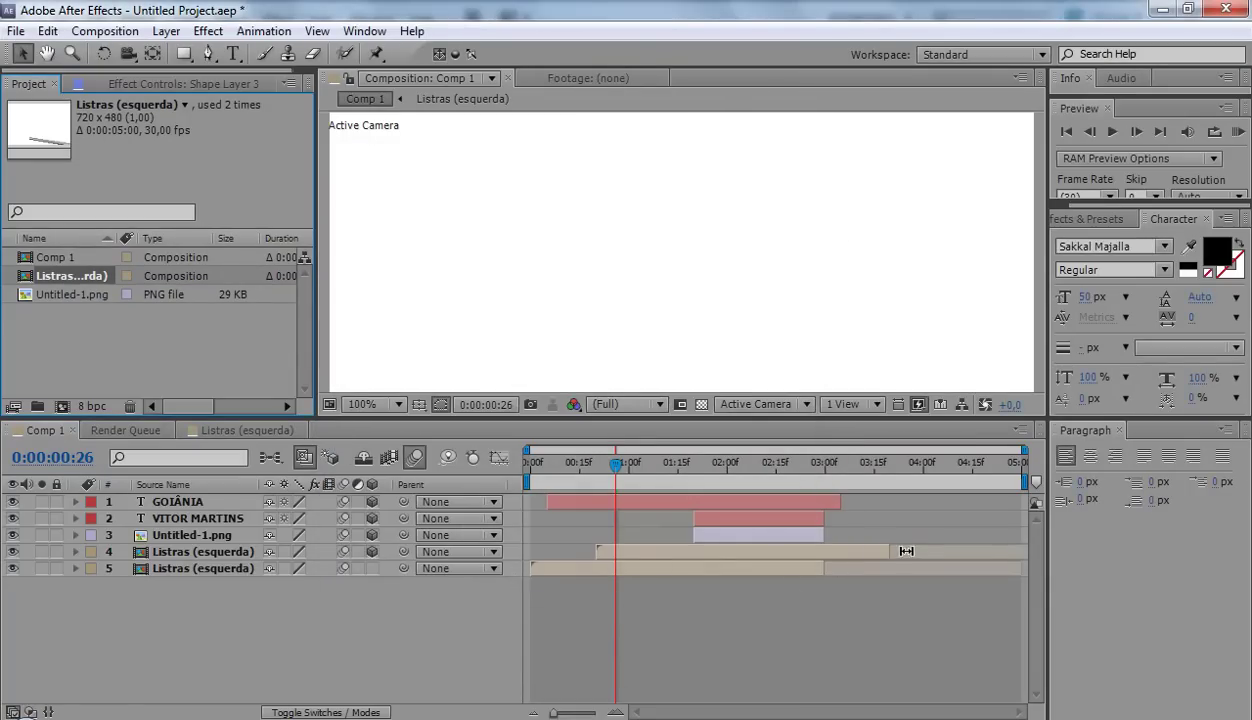
click(895, 550)
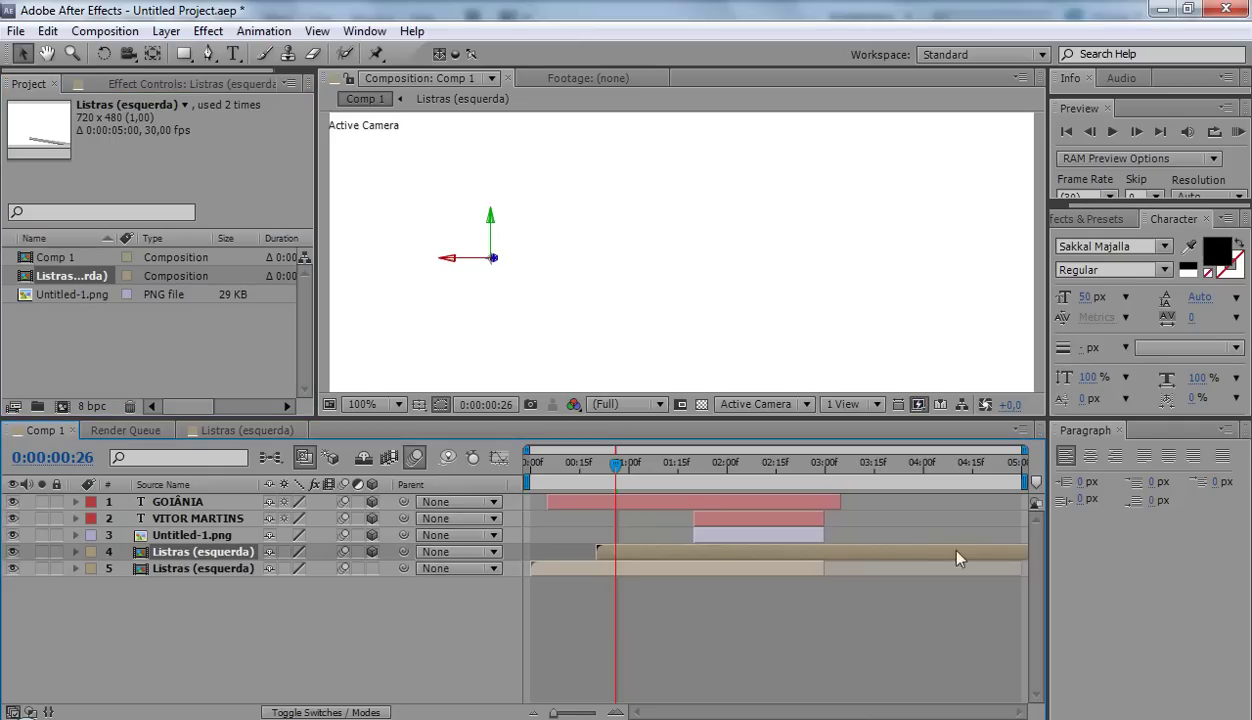
click(824, 570)
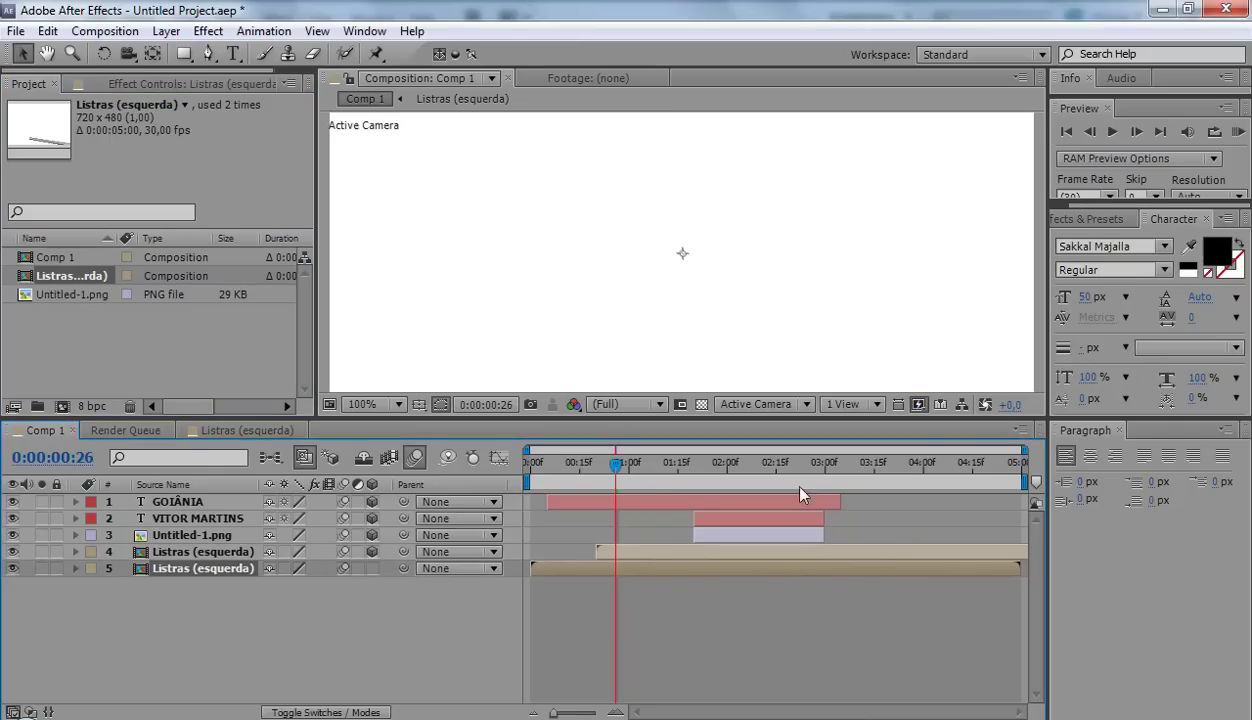
click(762, 520)
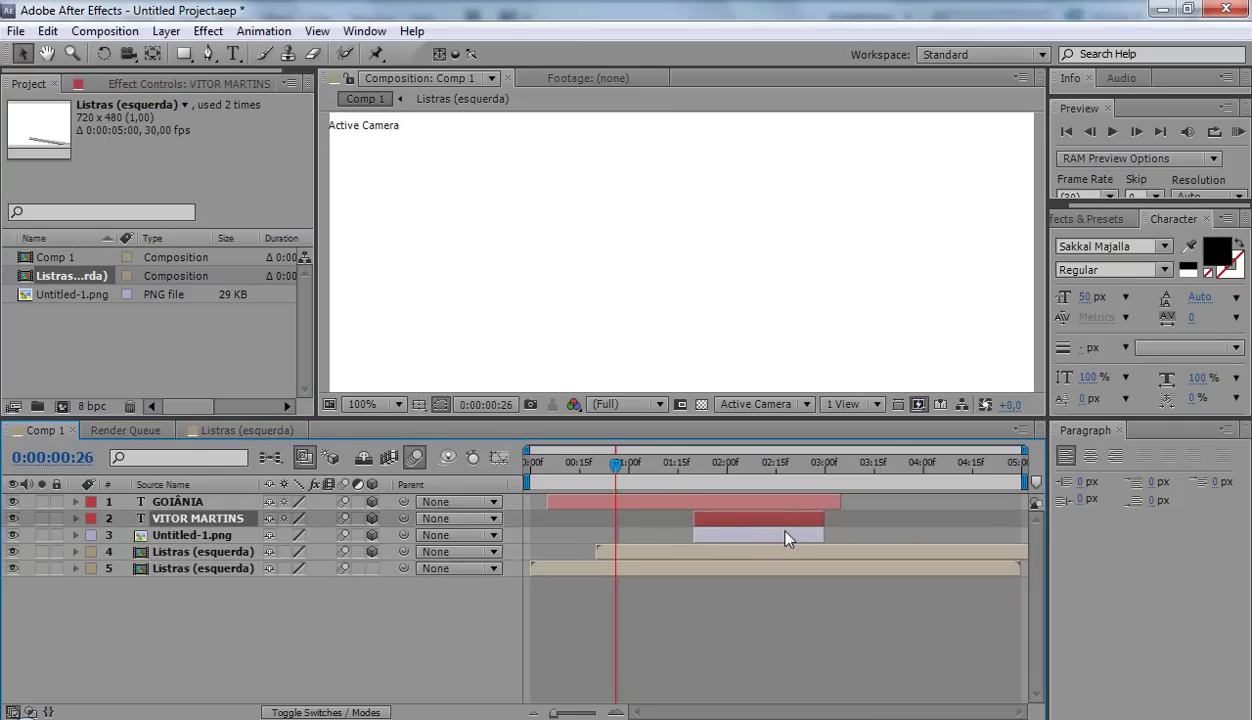
click(788, 537)
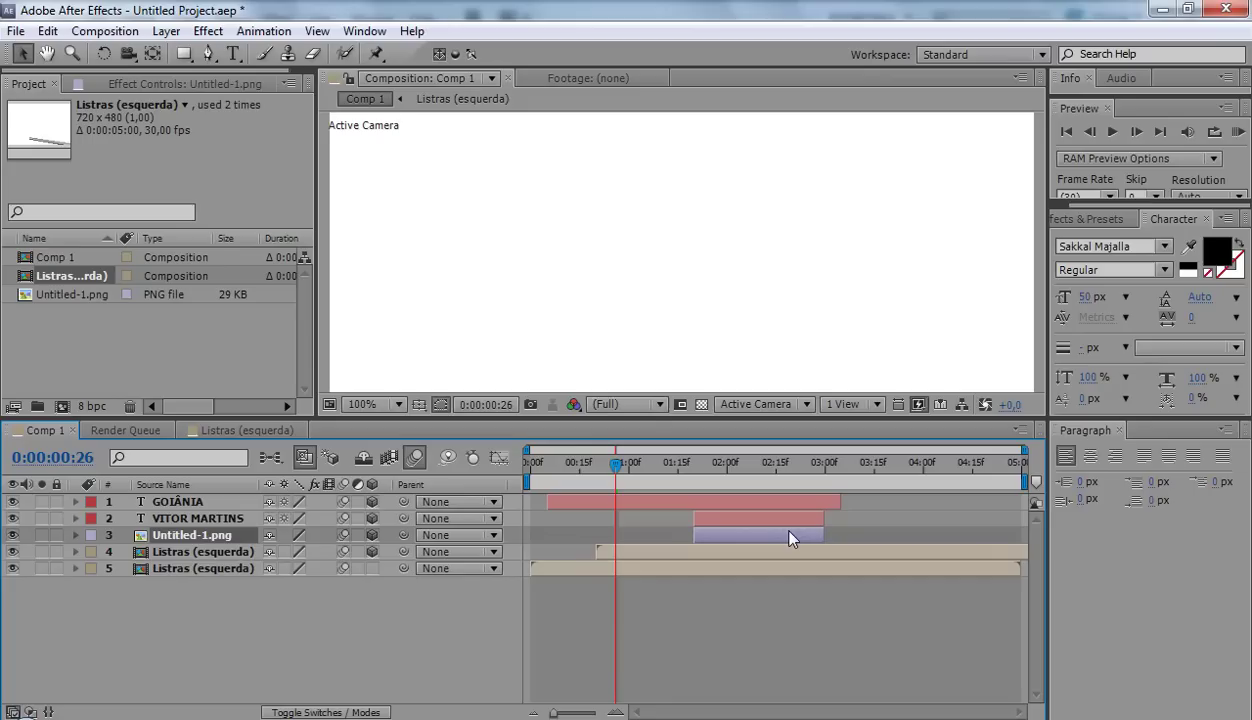
shift+click(778, 501)
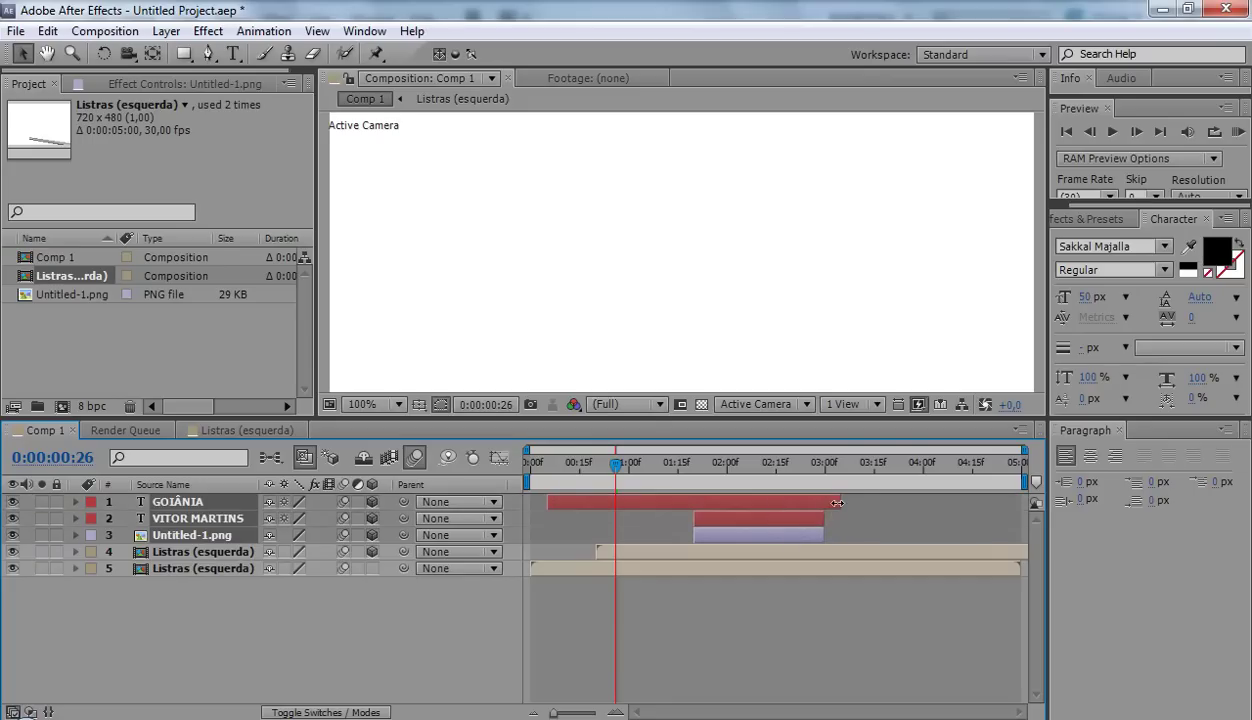
drag(840, 501, 1037, 503)
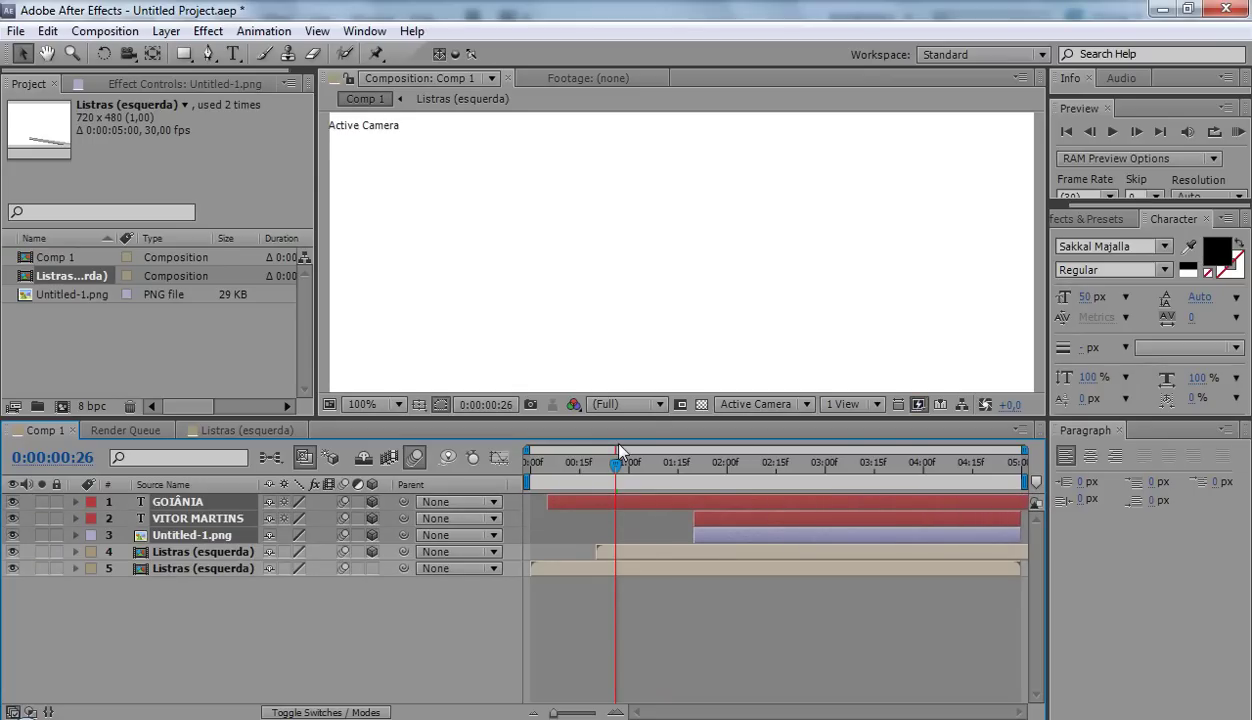
Scrub to around 4 seconds to check the text strips, then deselect the layers
drag(616, 462, 819, 462)
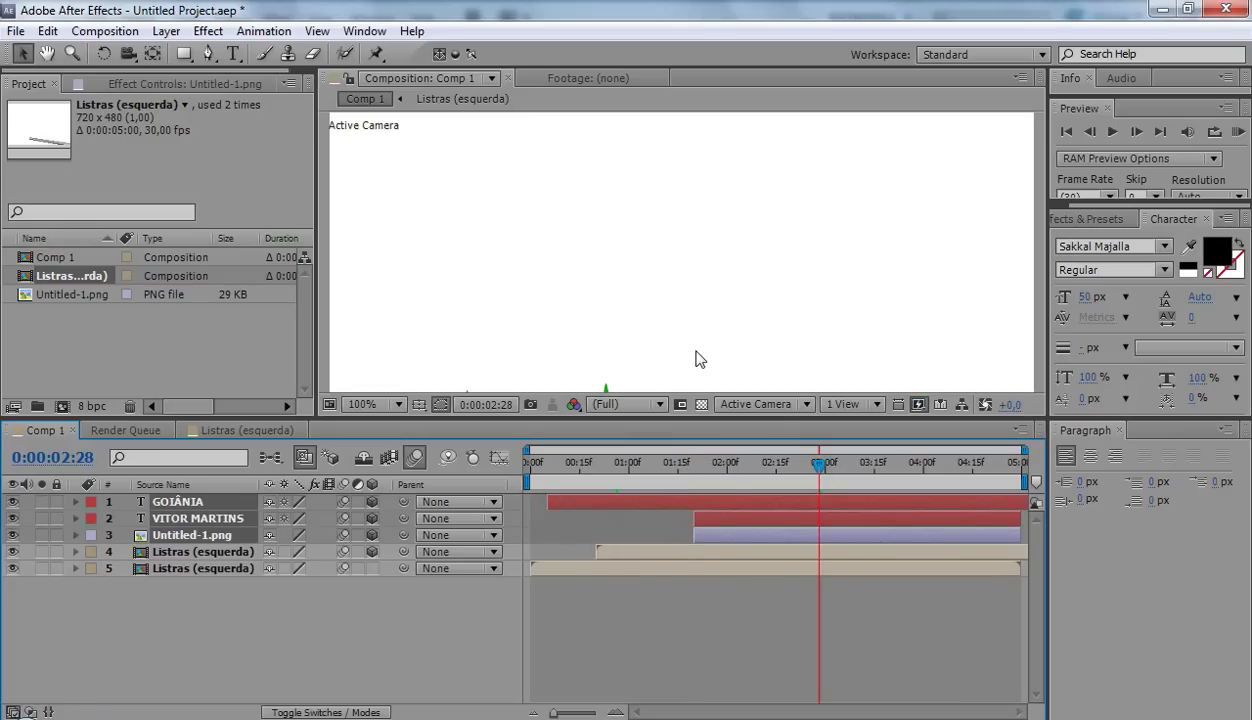
drag(700, 359, 704, 240)
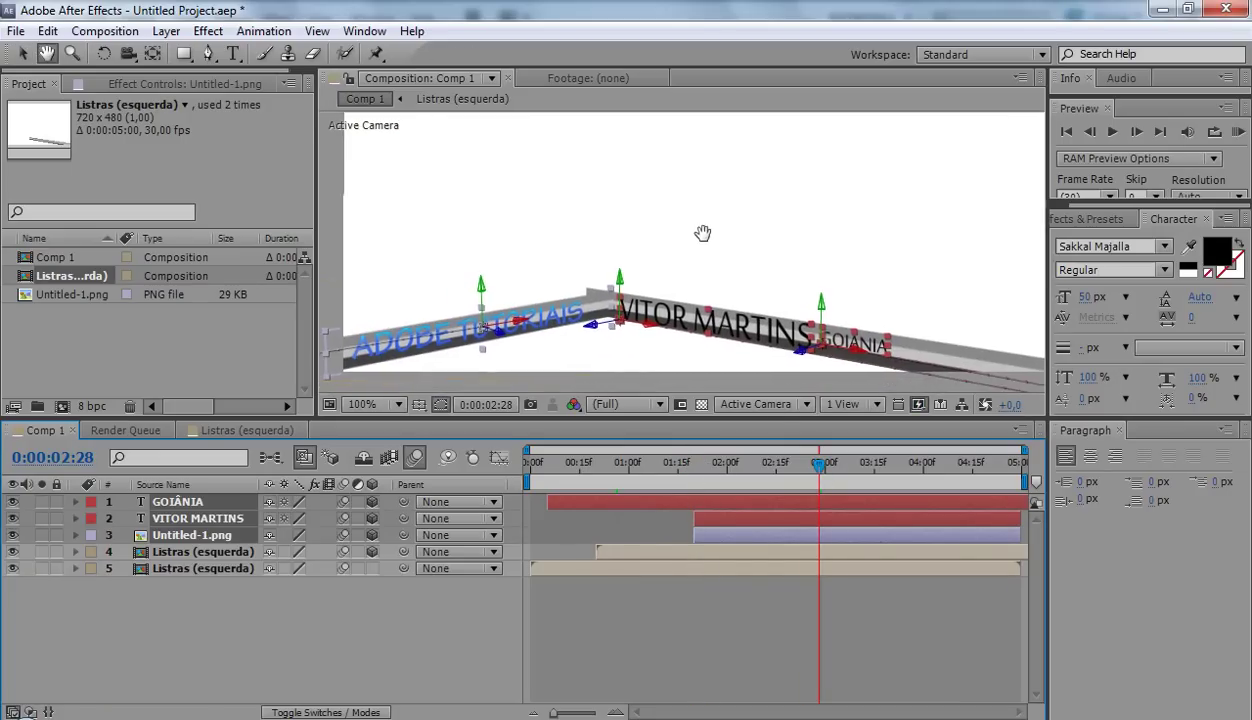
mouse_move(818, 466)
mouse_down()
mouse_move(951, 478)
mouse_move(832, 468)
mouse_up()
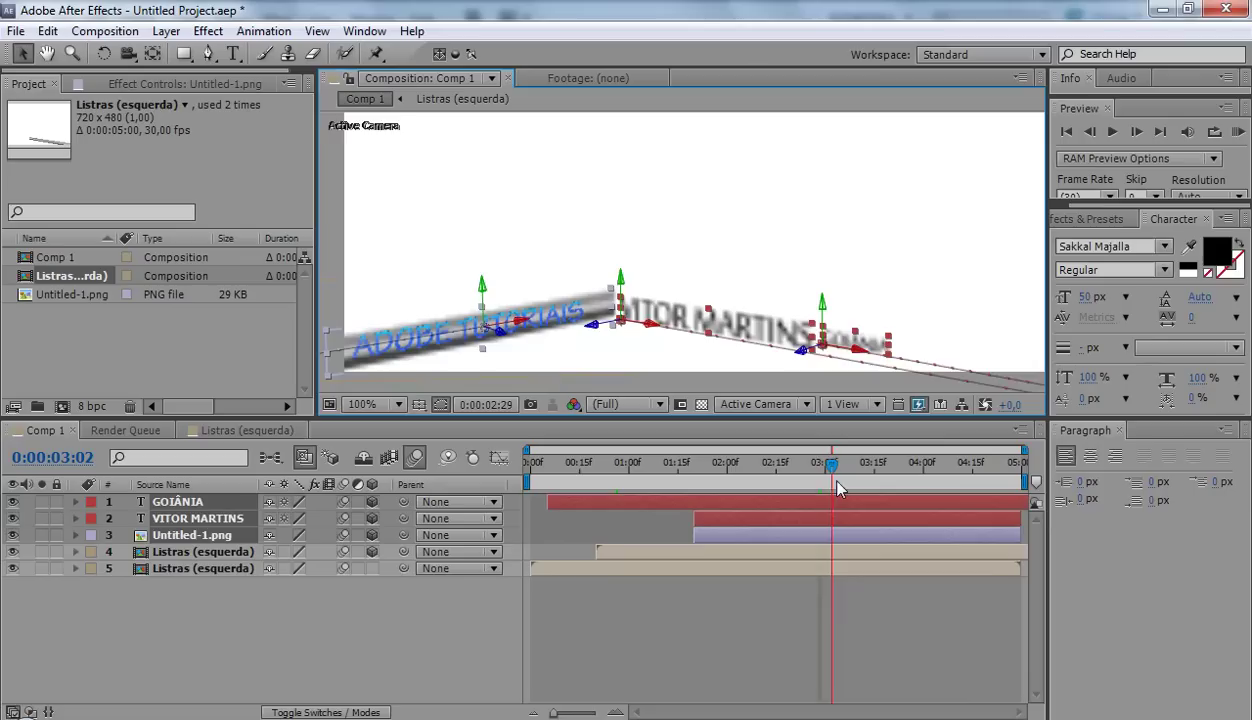
click(175, 584)
In Listras (esquerda), extend Shape Layers 1–3 to the 5-second comp end
double_click(192, 551)
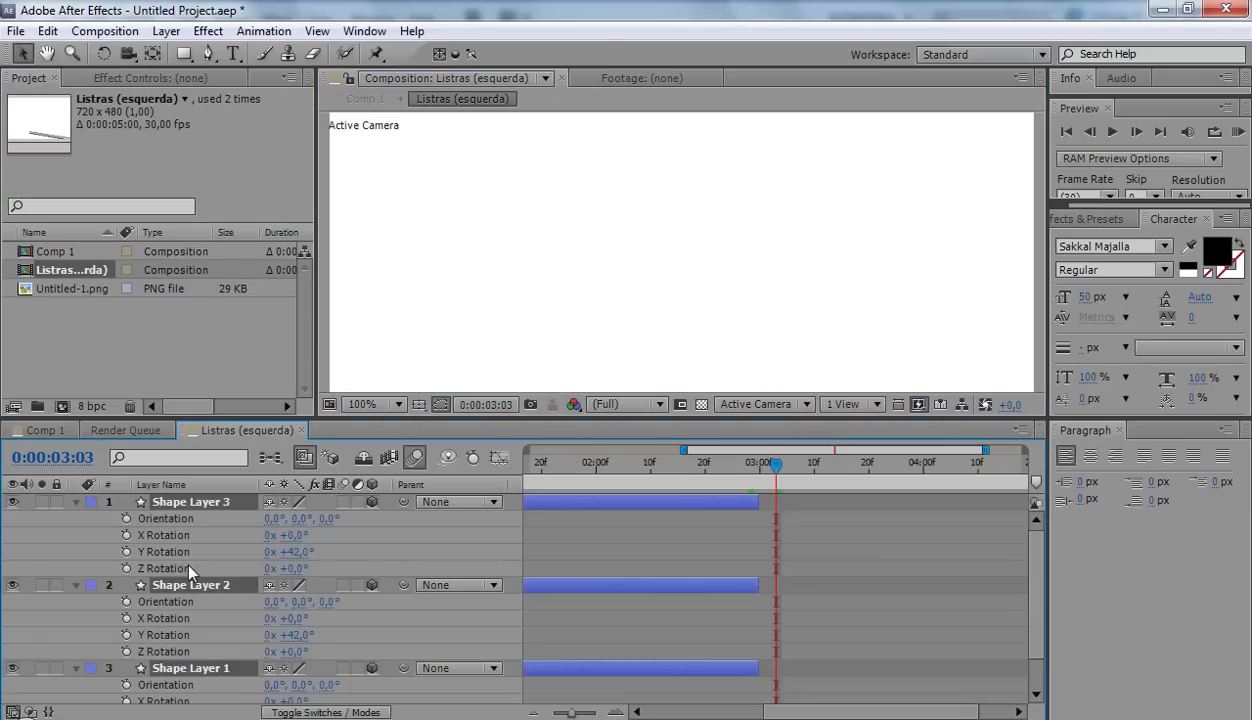
key(r)
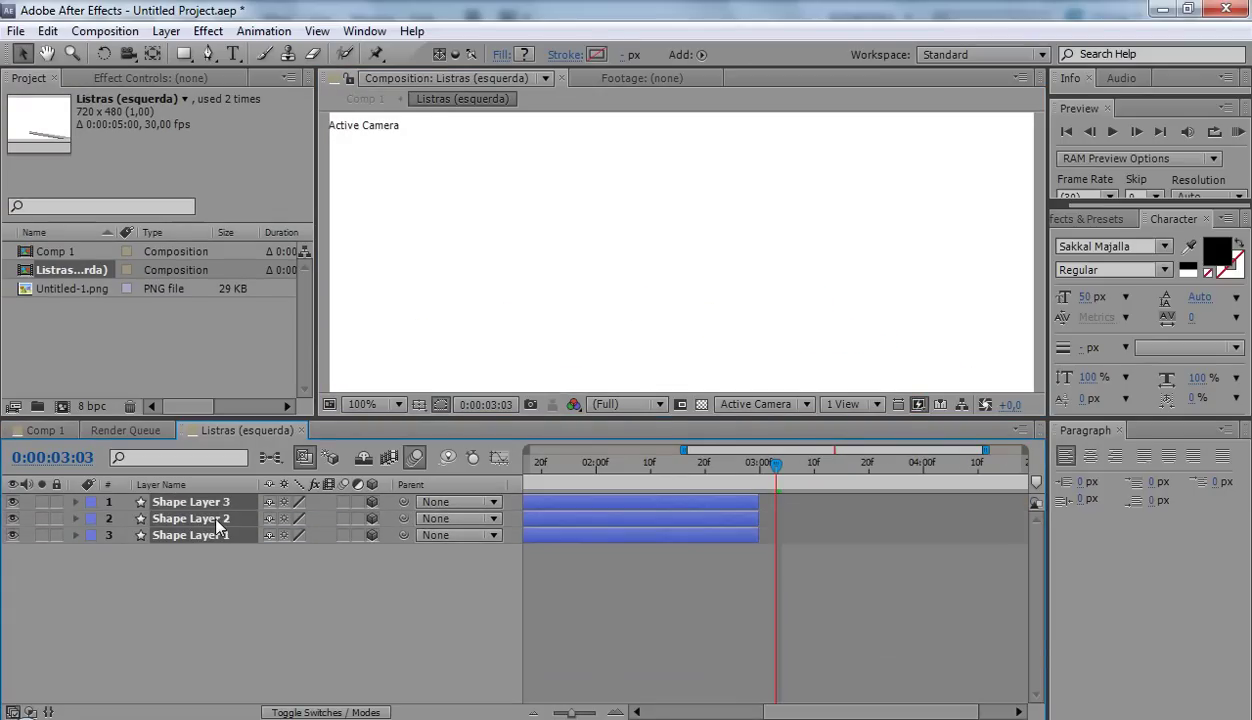
drag(758, 505, 998, 525)
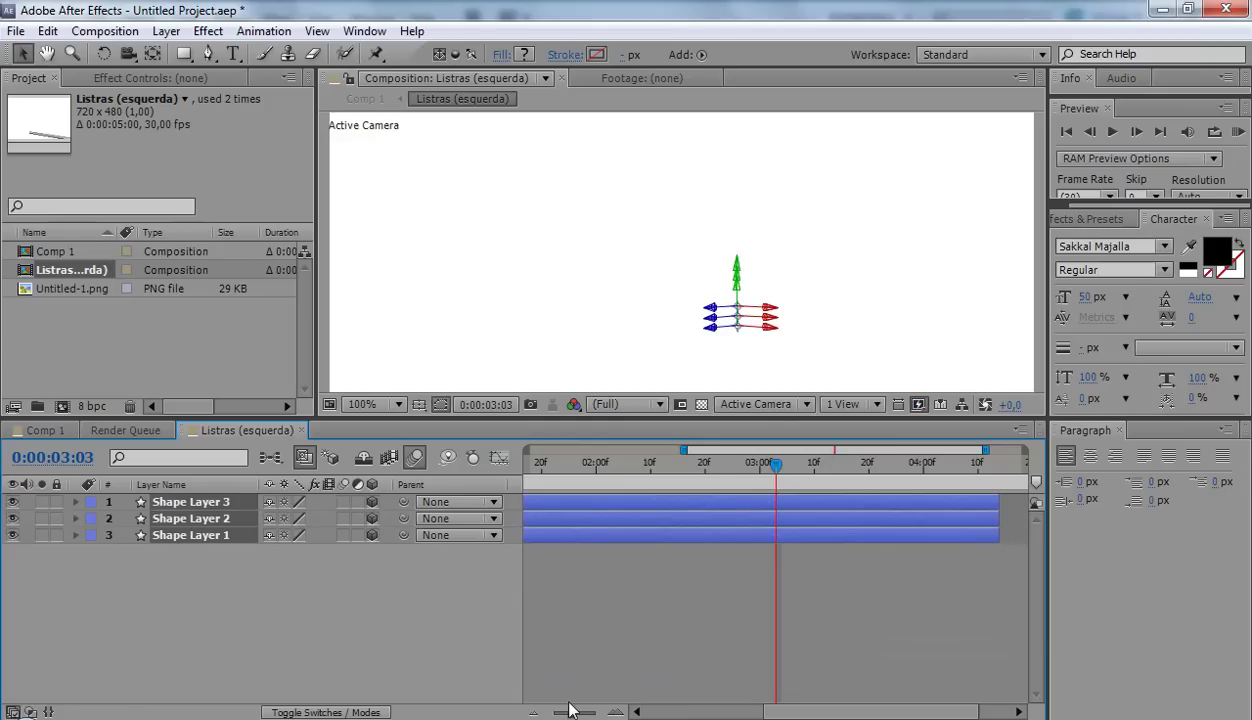
click(532, 711)
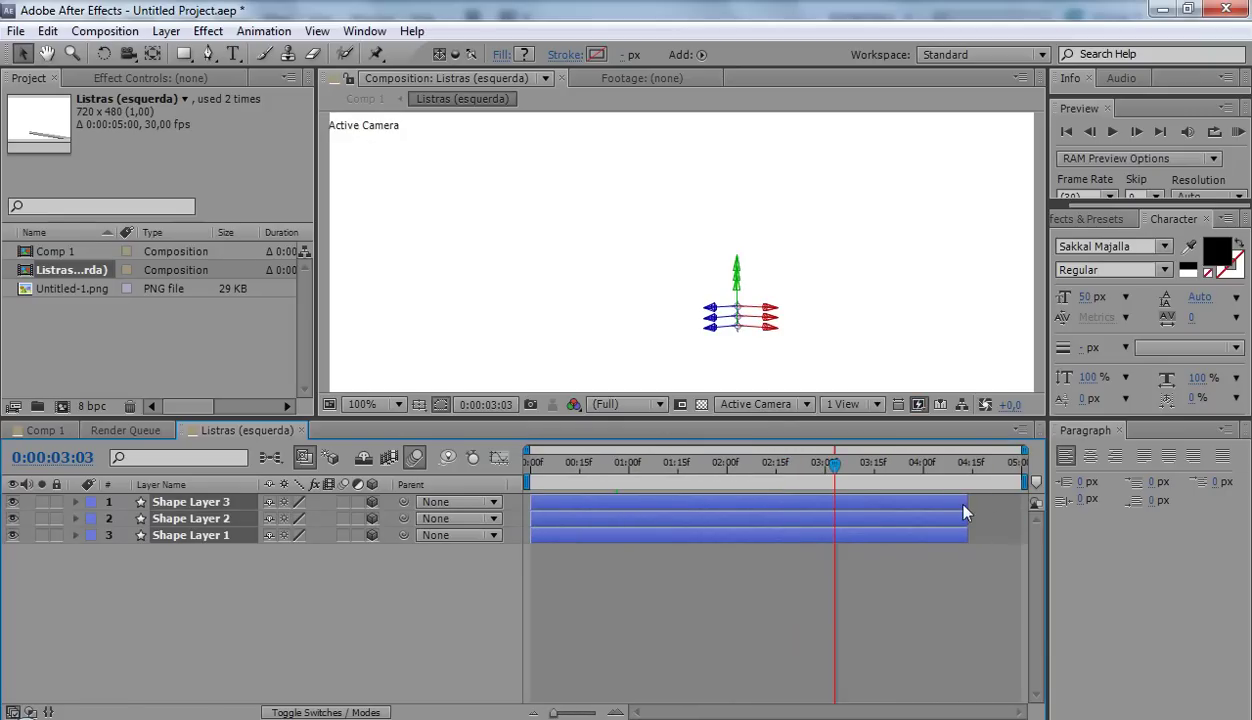
drag(965, 513, 1026, 513)
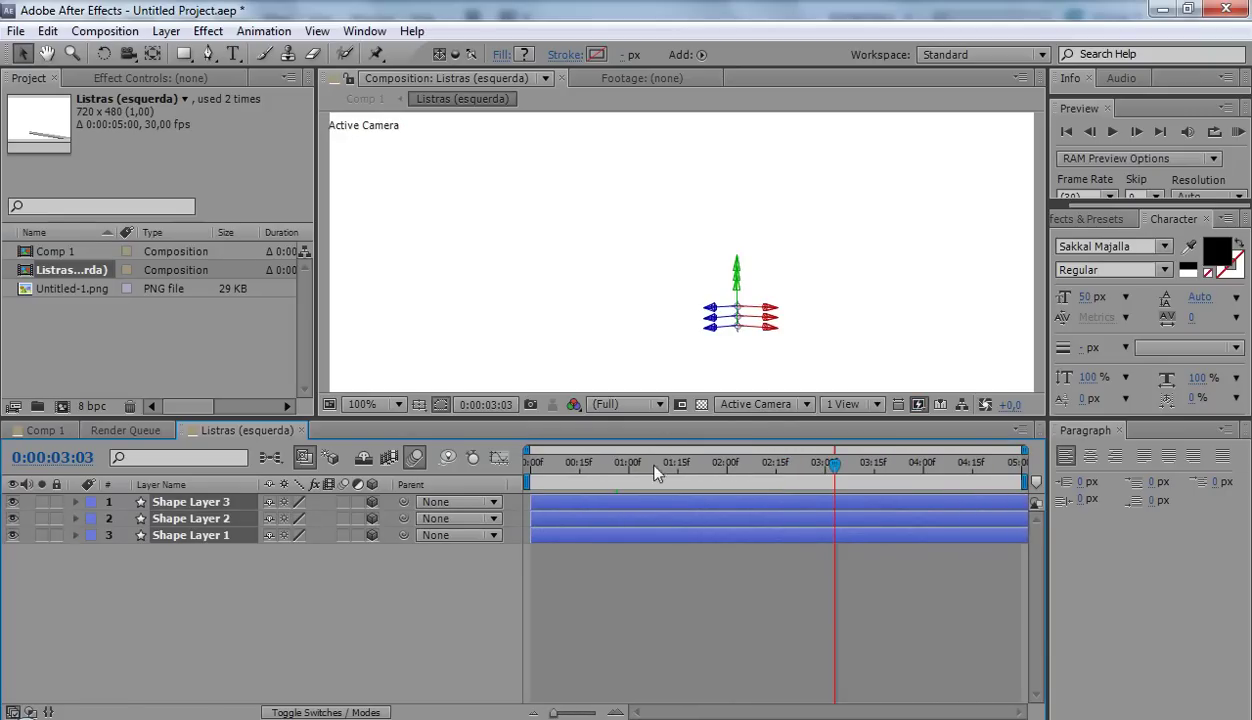
Back in Comp 1, scrub near 4:29 to confirm the bars and text stay visible
click(125, 430)
click(30, 430)
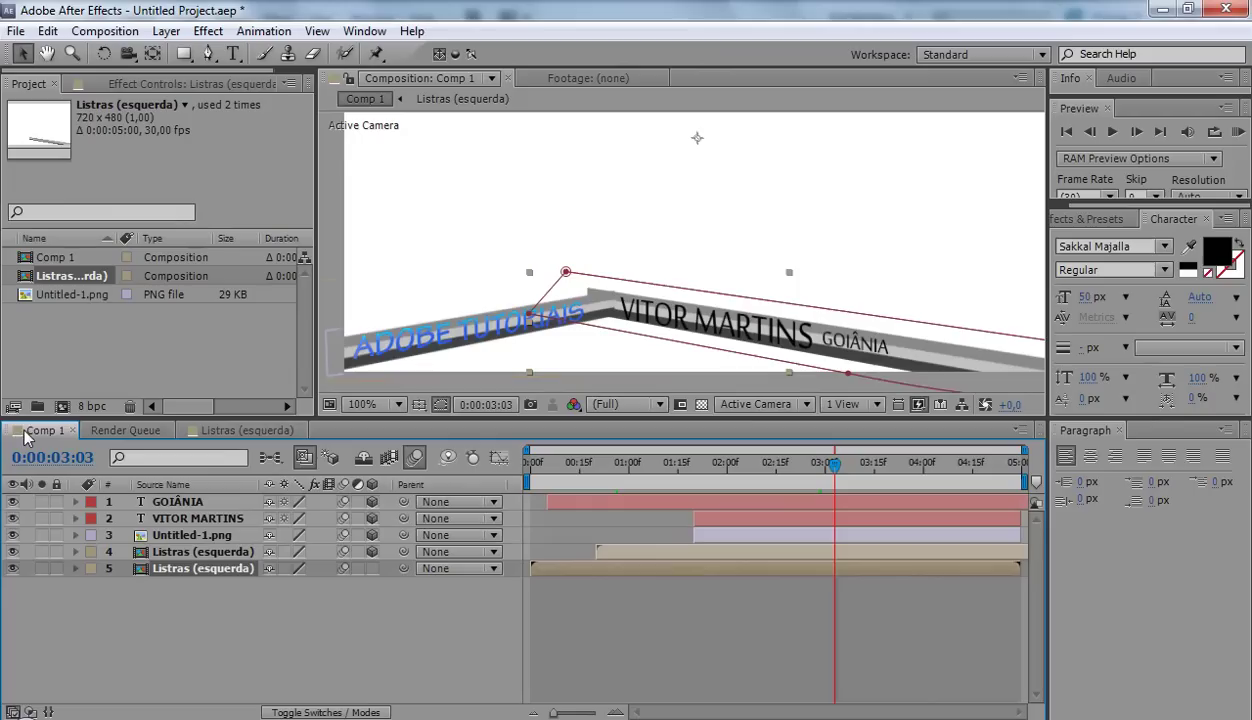
mouse_move(832, 464)
mouse_down()
mouse_move(940, 477)
mouse_move(855, 490)
mouse_move(1058, 490)
mouse_up()
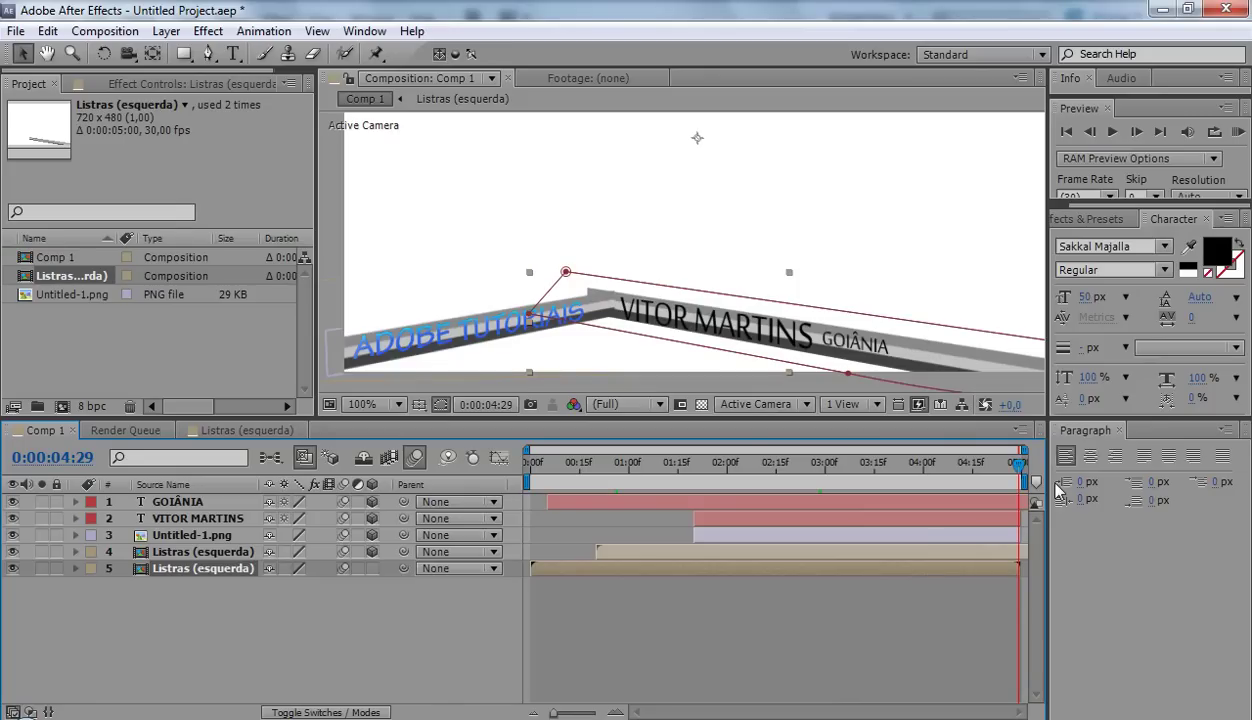
key(Page_Up)
key(Page_Up)
key(Page_Up)
key(Page_Up)
key(Page_Up)
key(Page_Up)
key(Page_Up)
key(Page_Up)
key(Page_Up)
key(Page_Up)
key(Page_Up)
key(Page_Up)
key(Page_Up)
key(Page_Up)
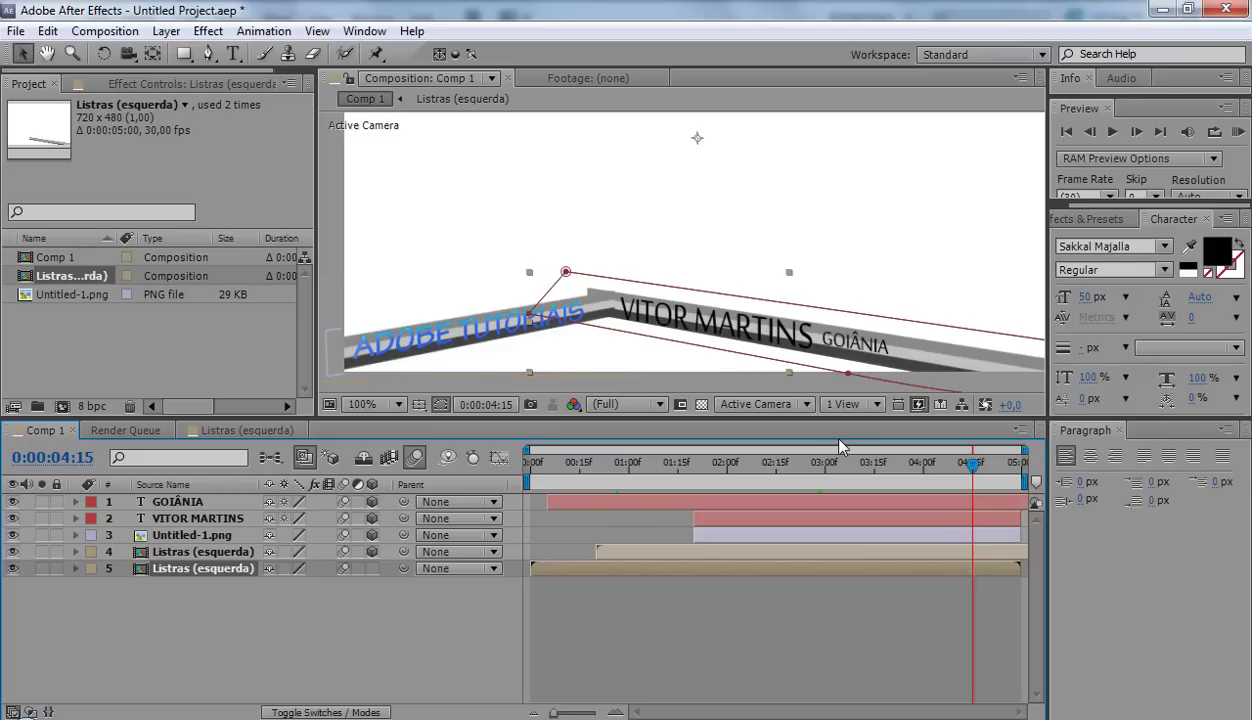
Maximize the timeline, select all five layers and show only their Opacity
click(236, 625)
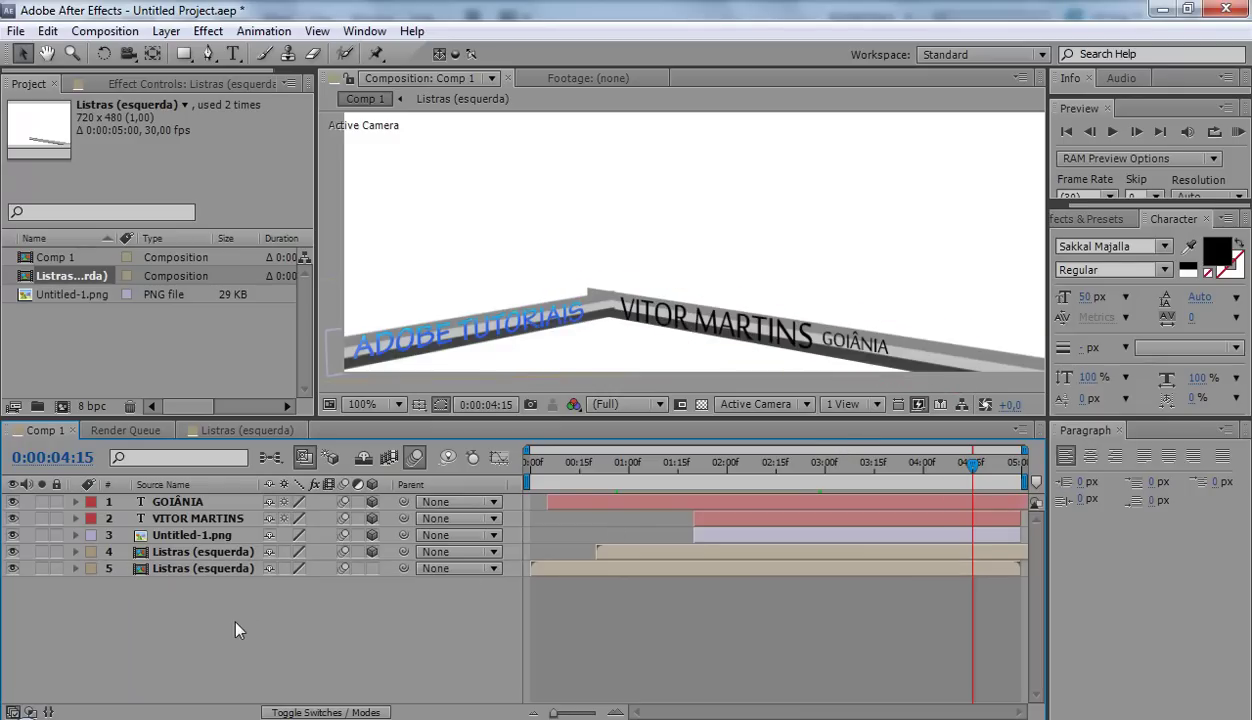
right_click(6, 430)
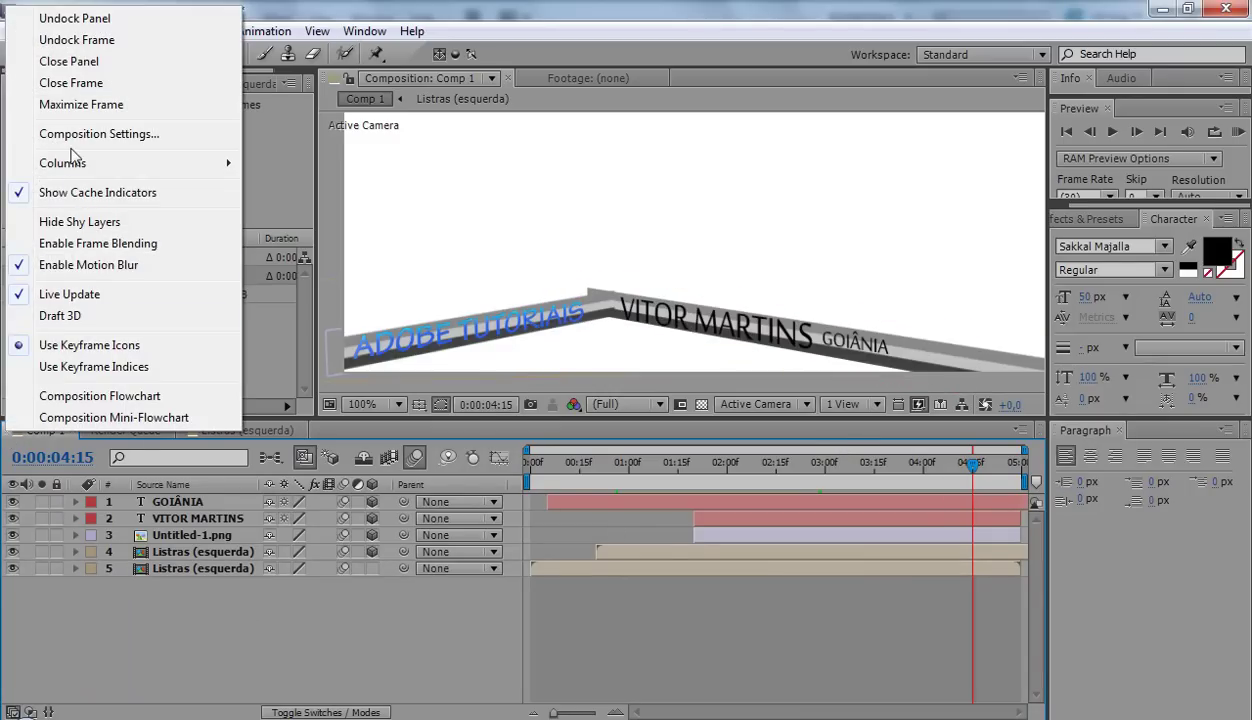
click(110, 104)
drag(218, 289, 203, 157)
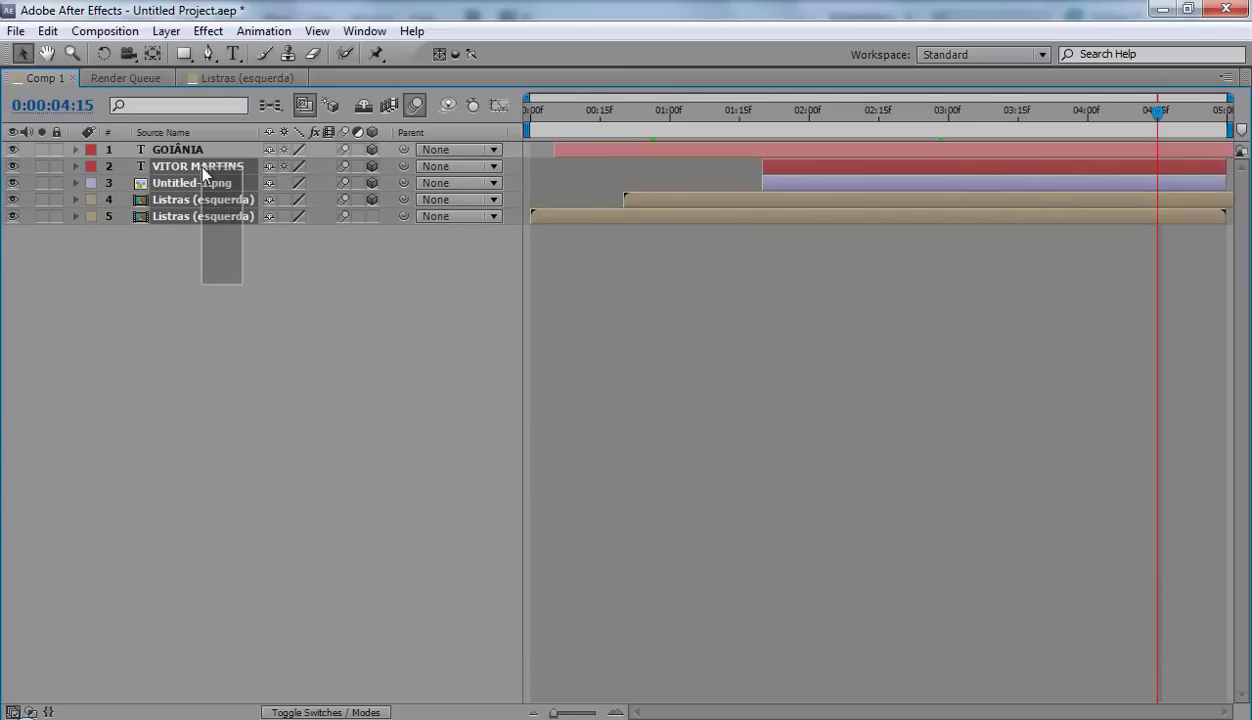
key(y)
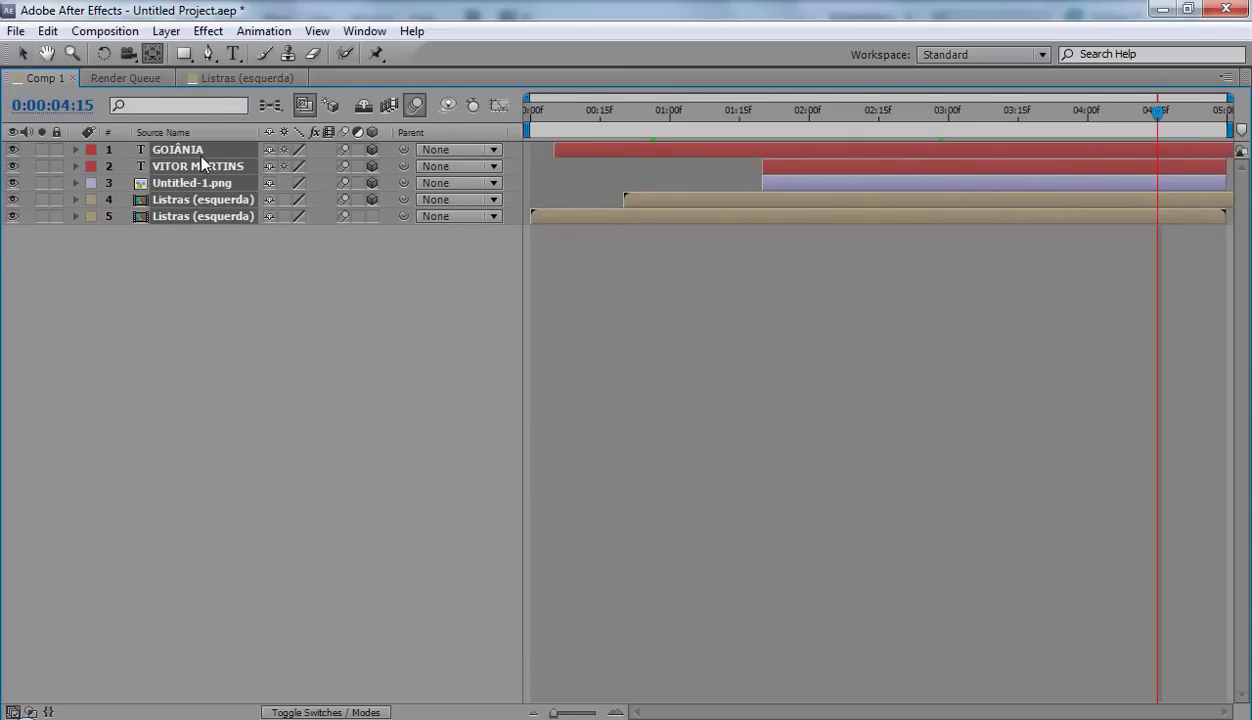
key(t)
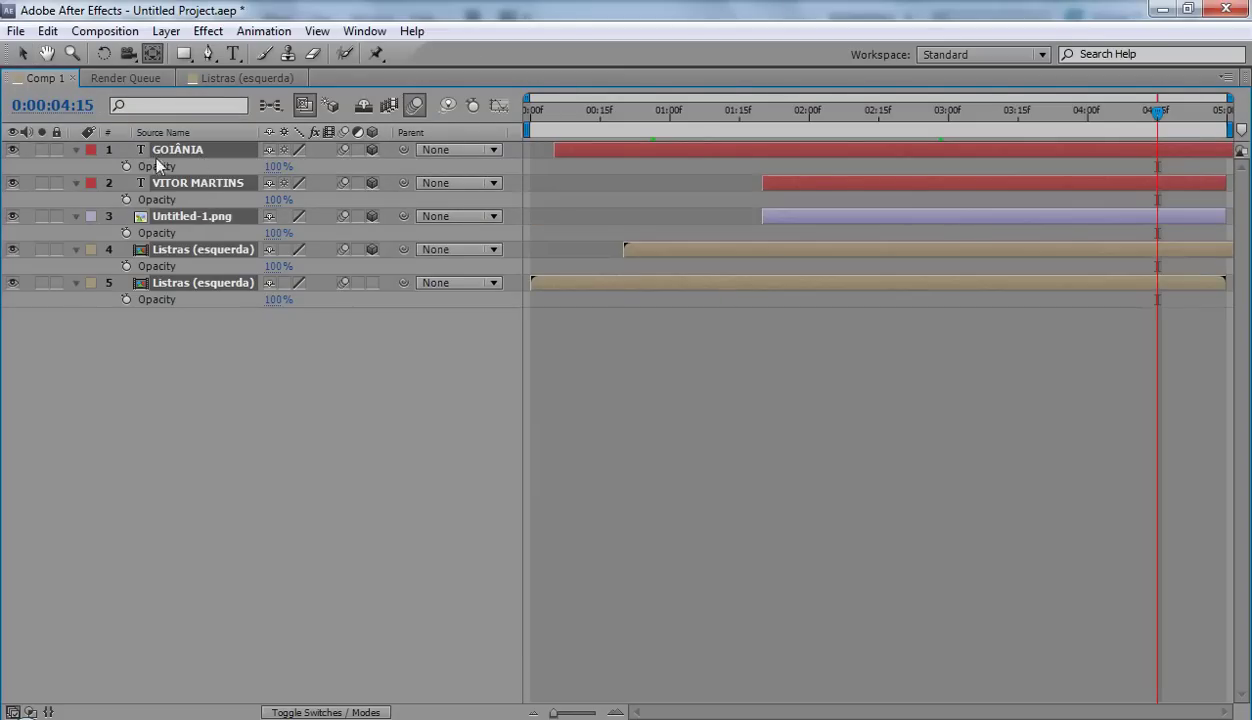
Keyframe Opacity at 100% on 4:15 and 0% on 4:29 for all five layers
click(126, 166)
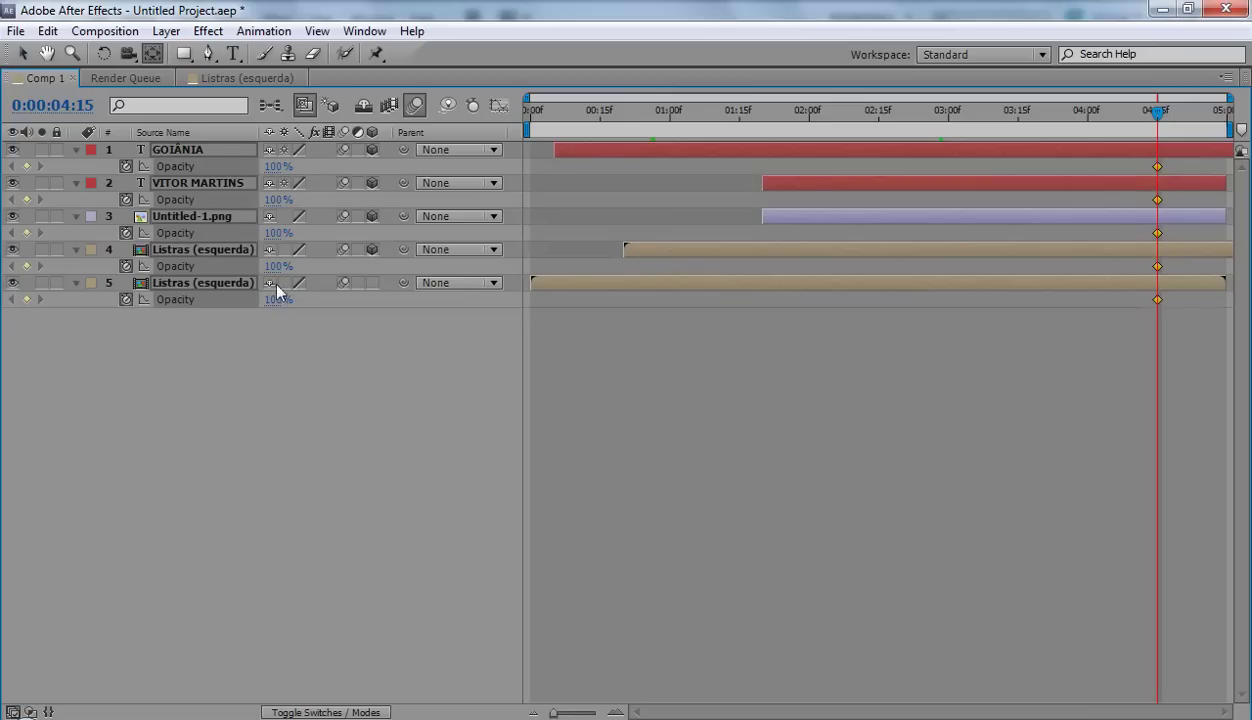
click(1222, 114)
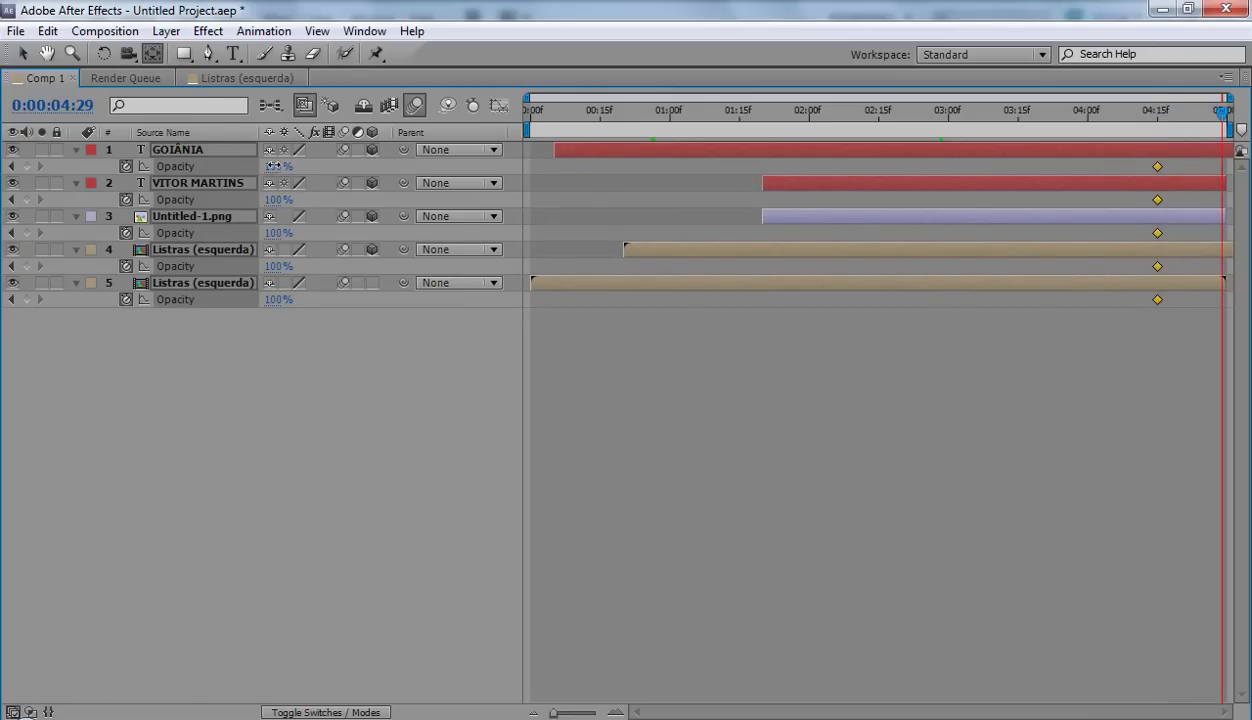
click(278, 166)
text(0)
key(Return)
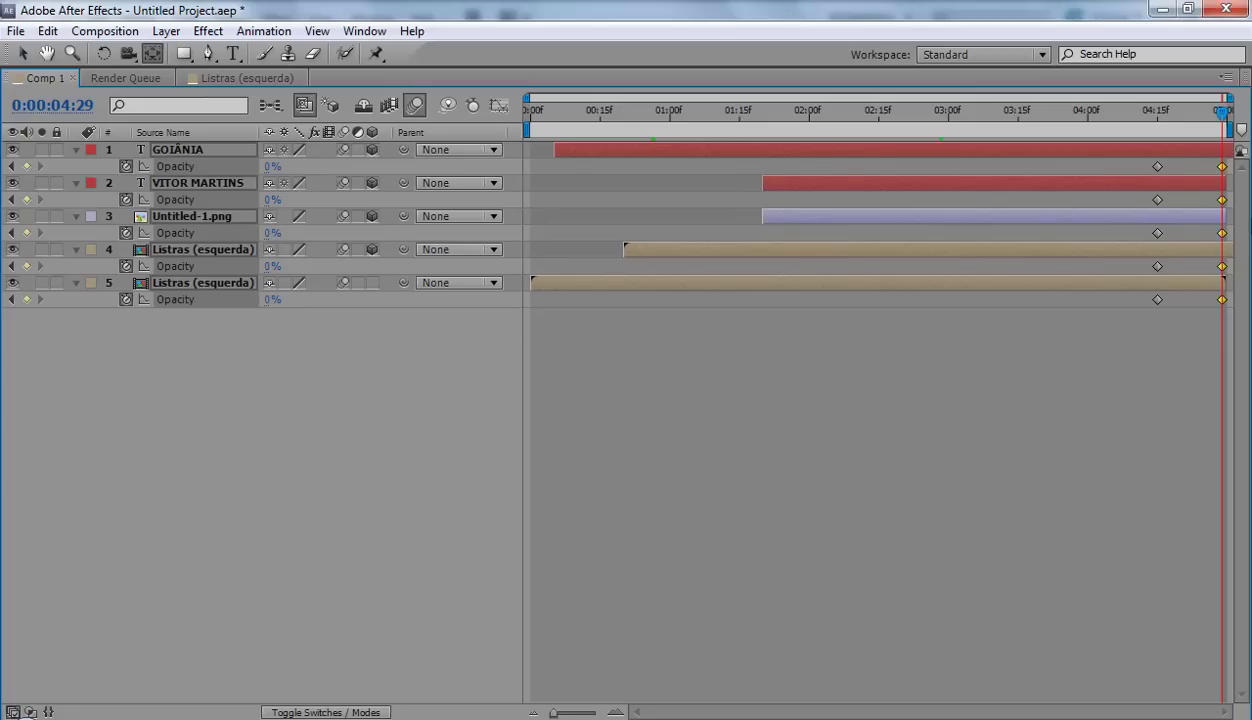
Apply Easy Ease to the 4:29 and 4:15 Opacity keyframes
right_click(1222, 233)
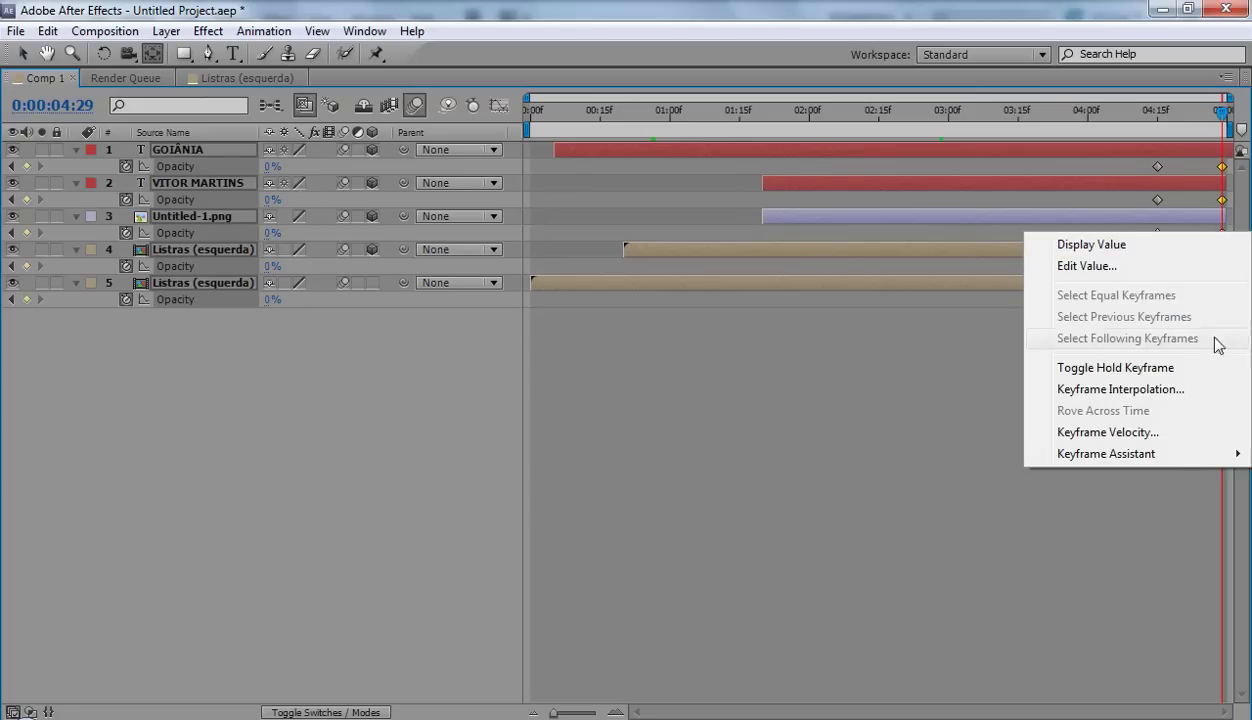
mouse_move(1140, 452)
click(864, 498)
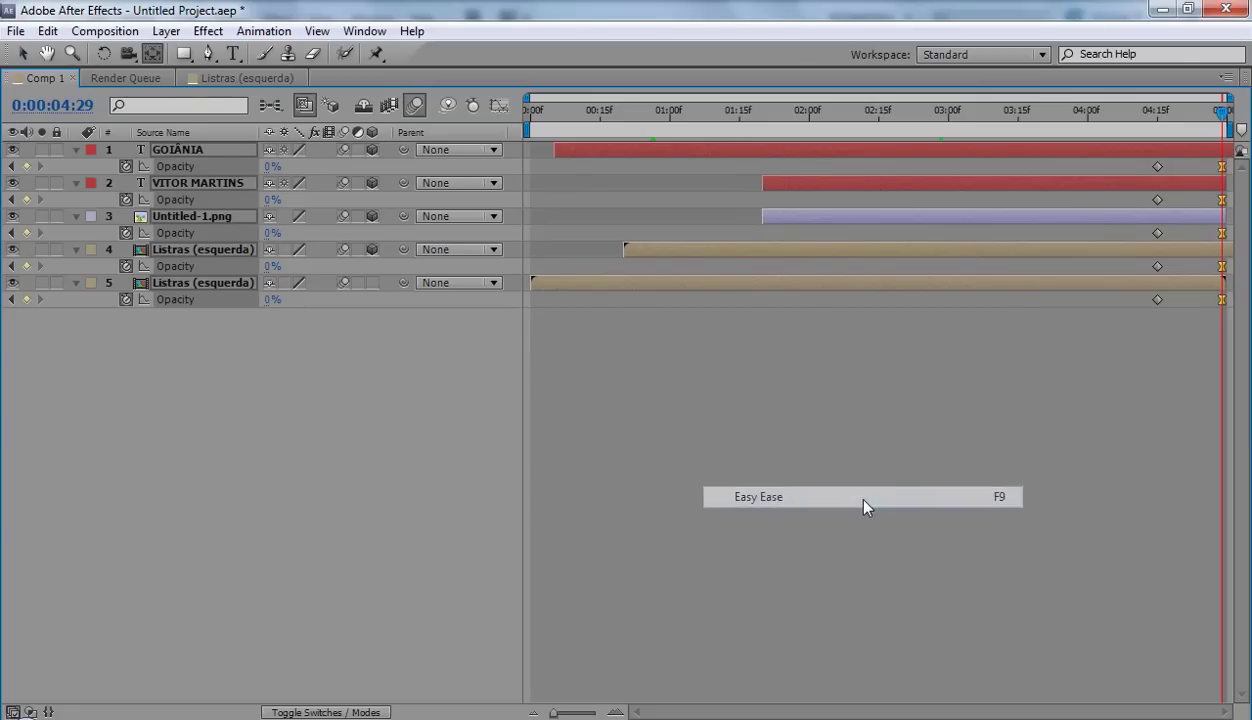
click(355, 391)
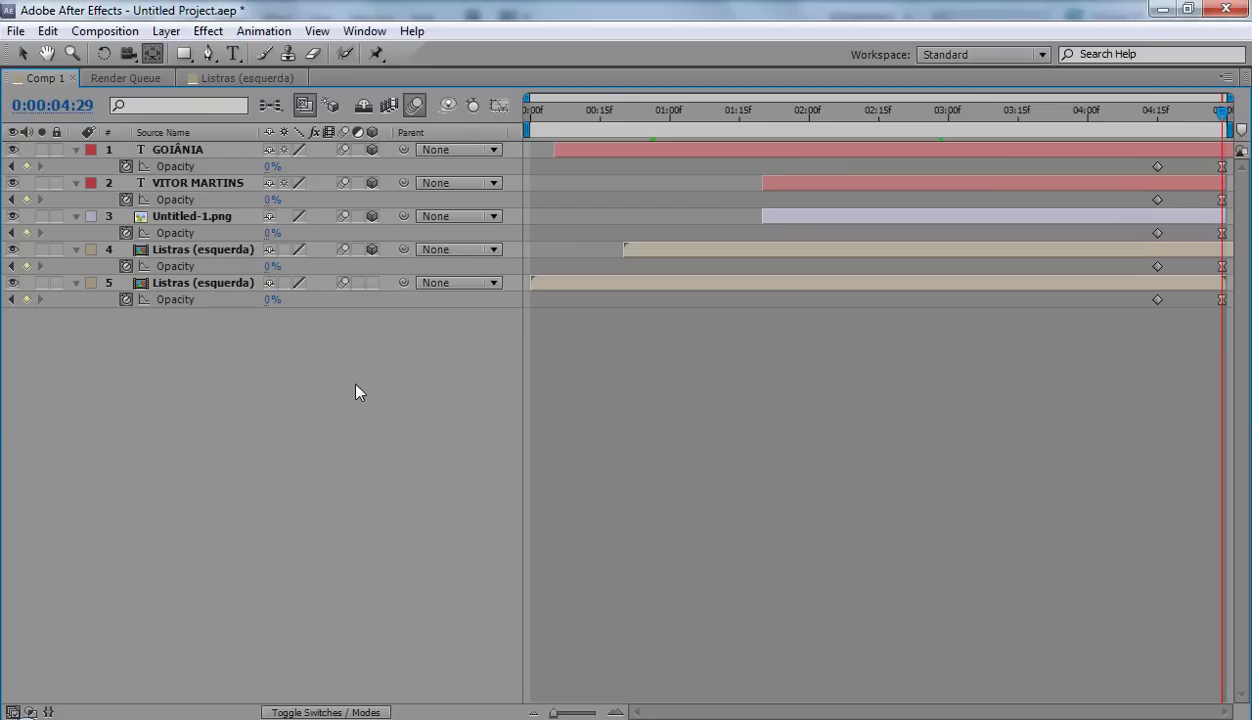
drag(1158, 323, 1152, 166)
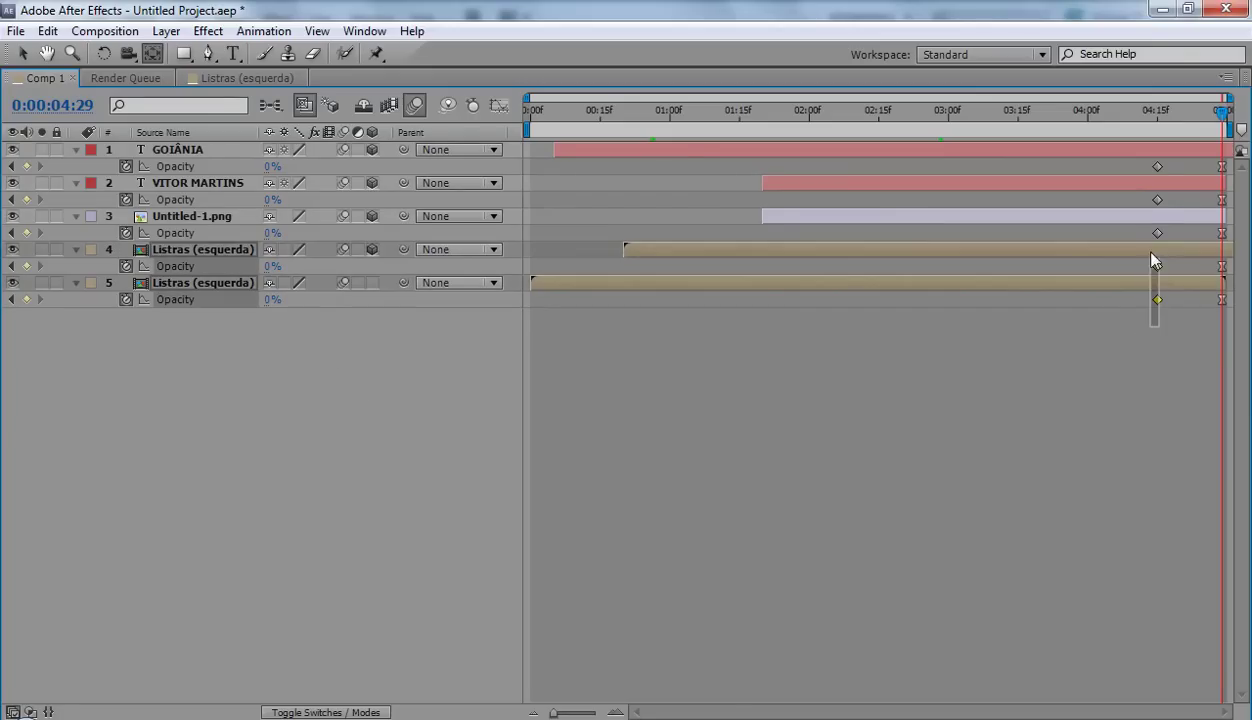
right_click(1158, 172)
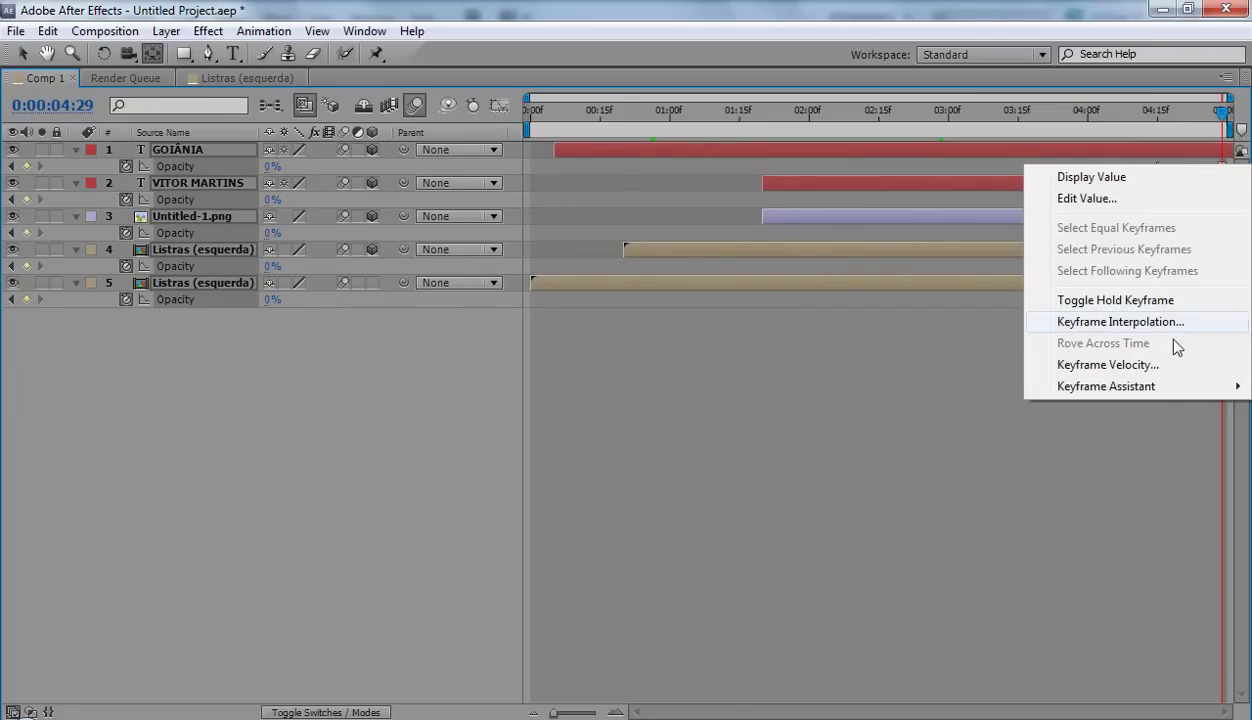
mouse_move(1136, 380)
click(862, 434)
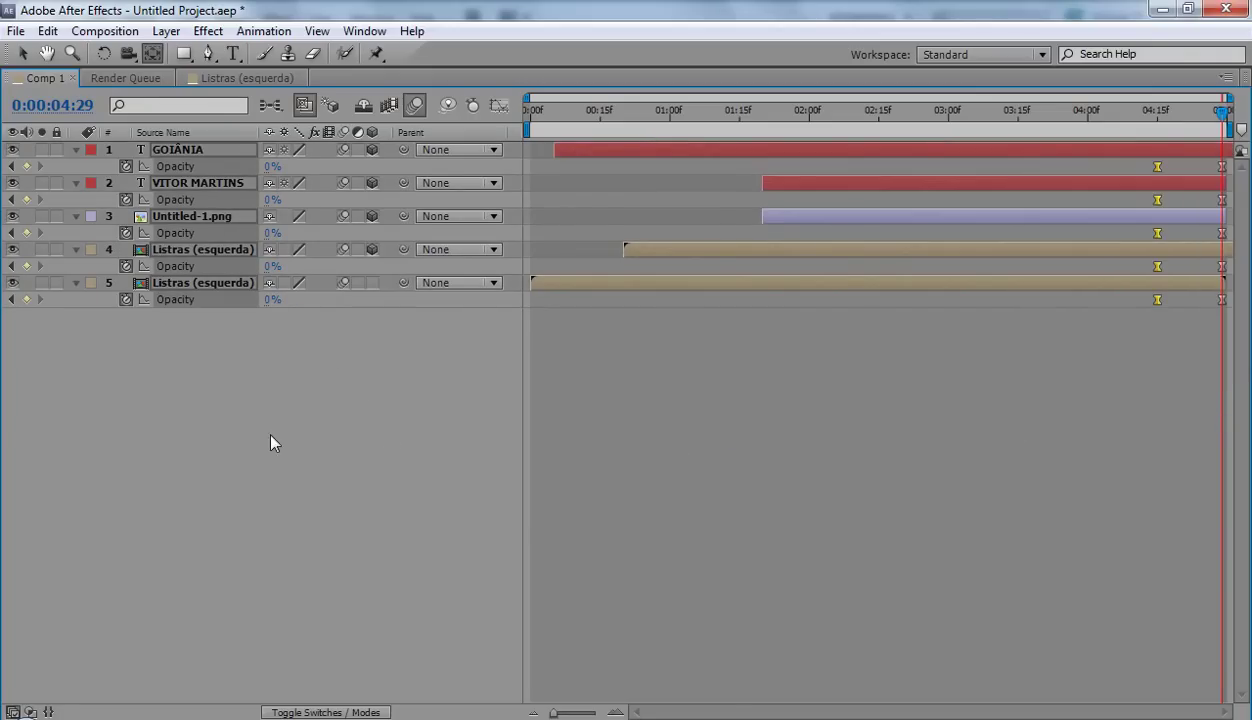
Collapse the five layers' Opacity properties and deselect everything
click(271, 441)
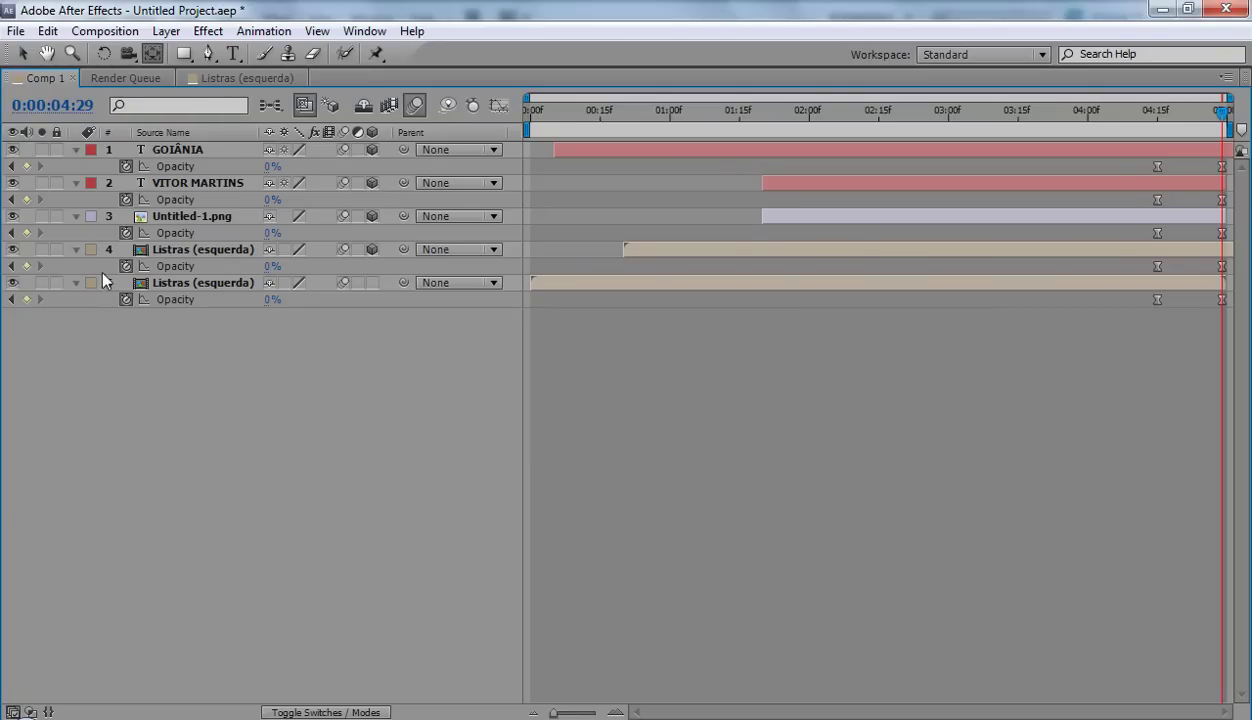
drag(182, 392, 146, 157)
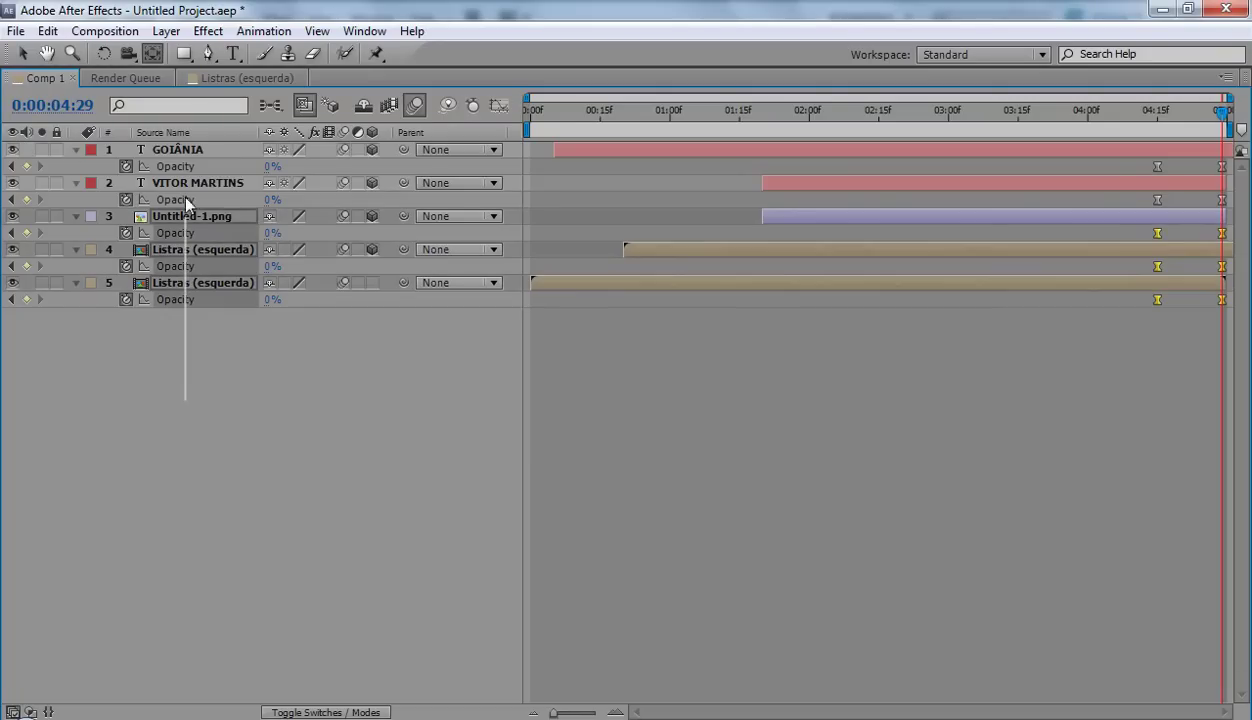
click(77, 150)
click(84, 240)
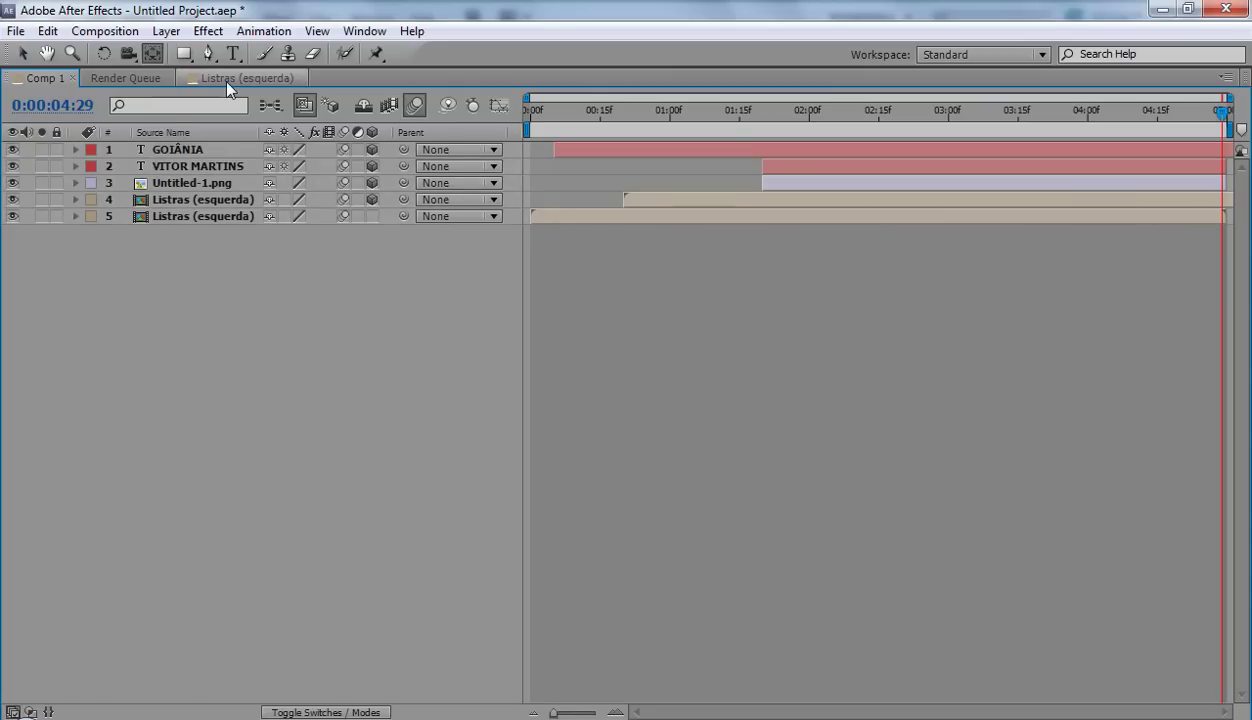
Restore the timeline panel's frame size so the composition viewer returns
click(221, 79)
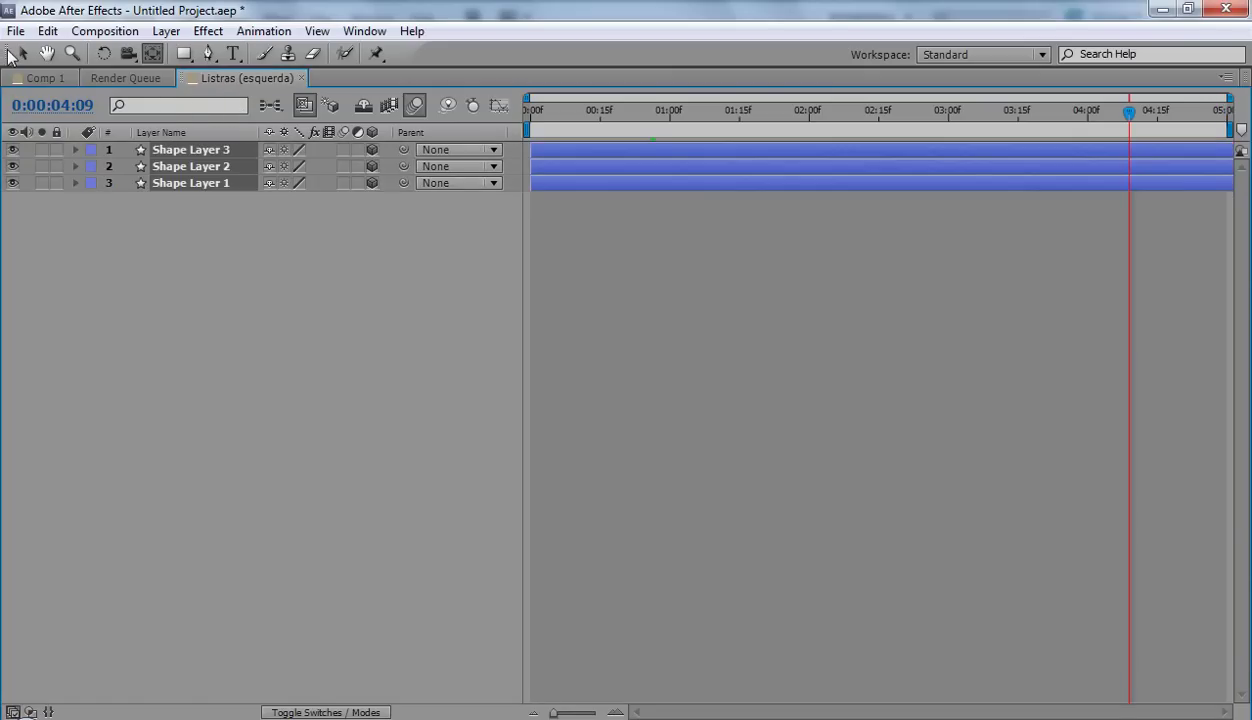
click(30, 79)
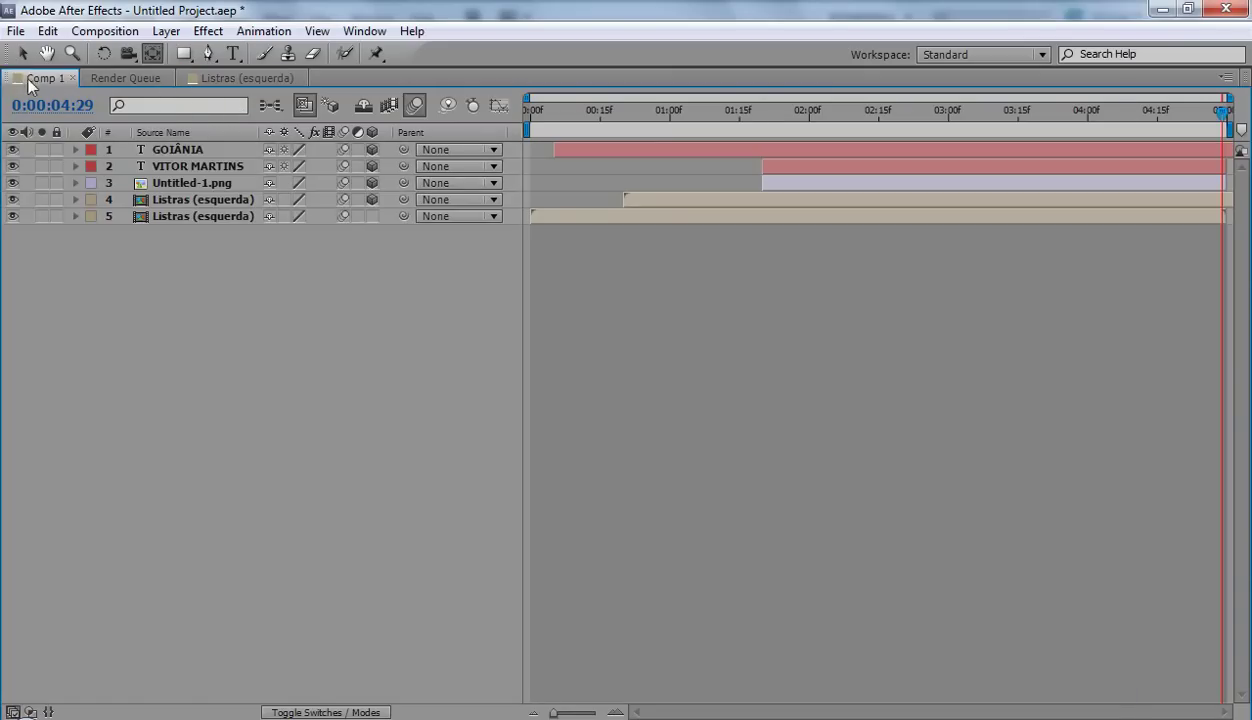
click(8, 79)
click(100, 173)
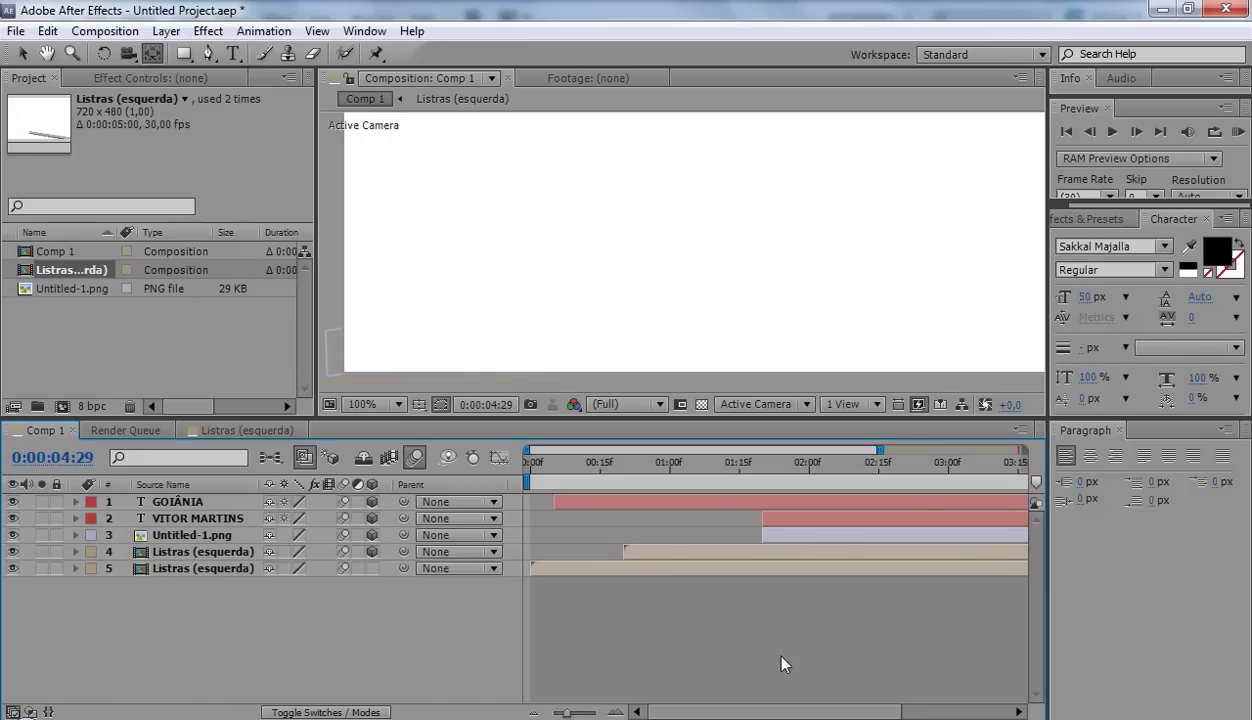
Zoom the timeline out and RAM-preview Comp 1's 5-second animation, then stop
drag(565, 714, 533, 714)
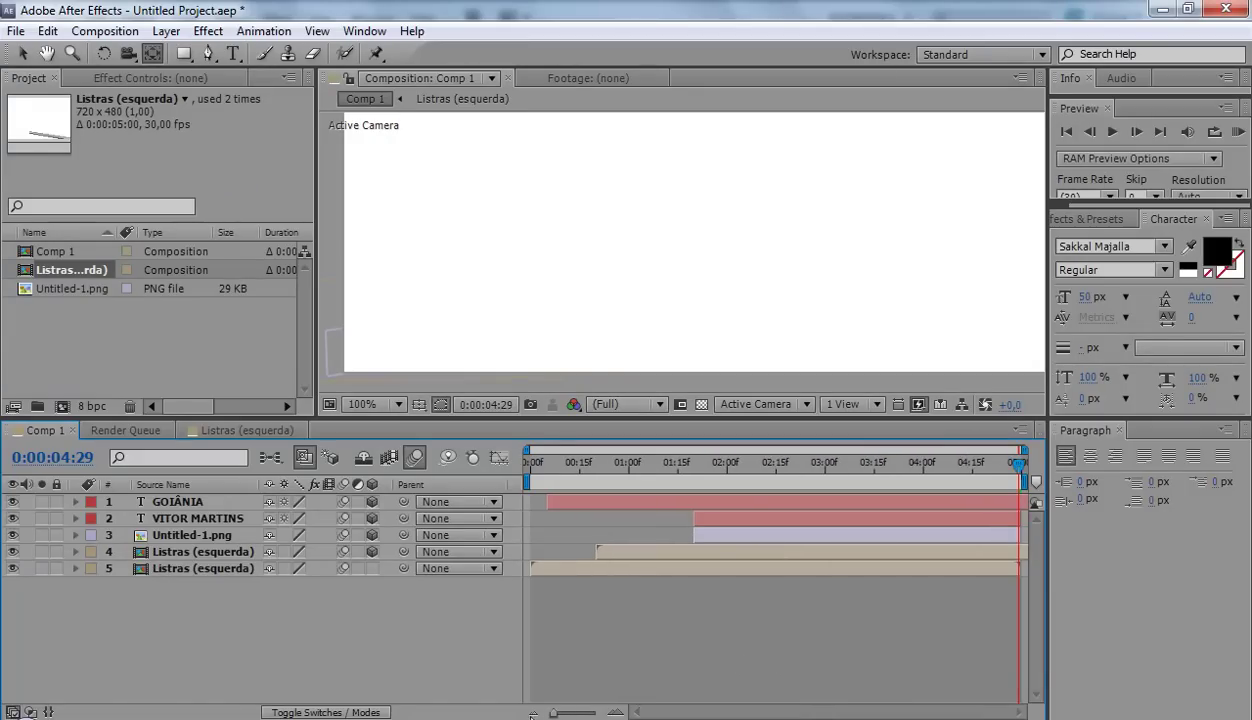
key(KP_0)
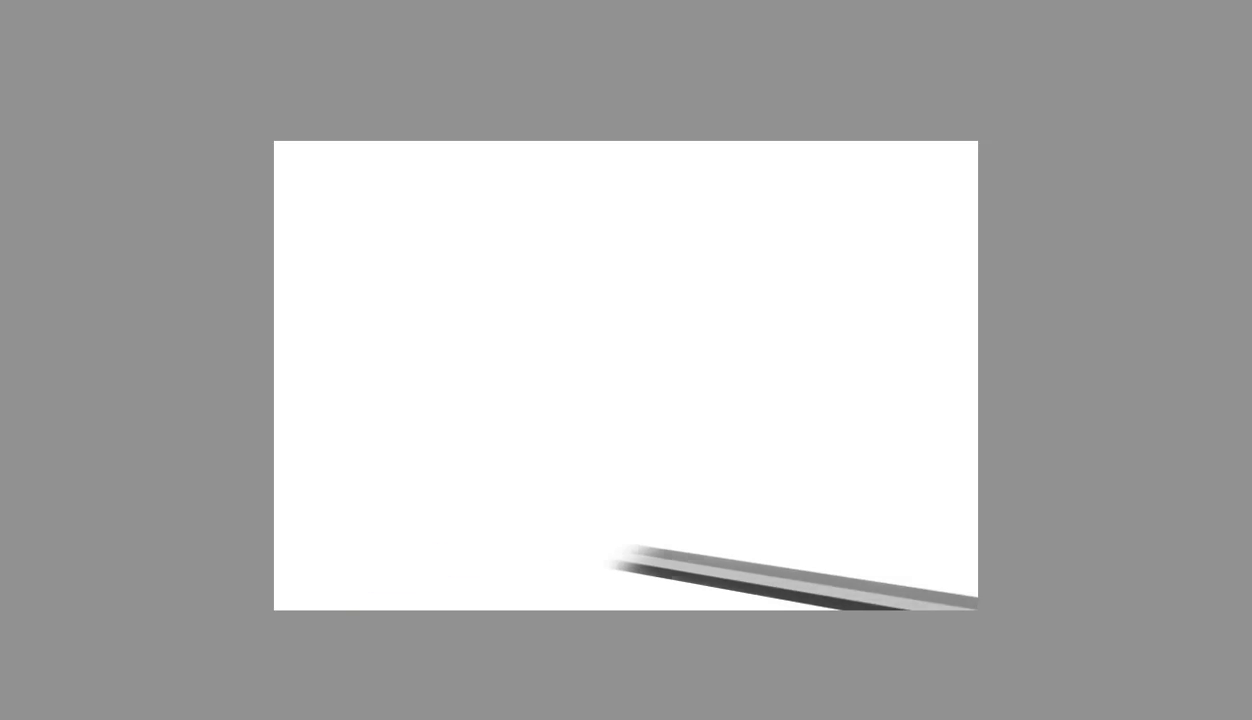
key(space)
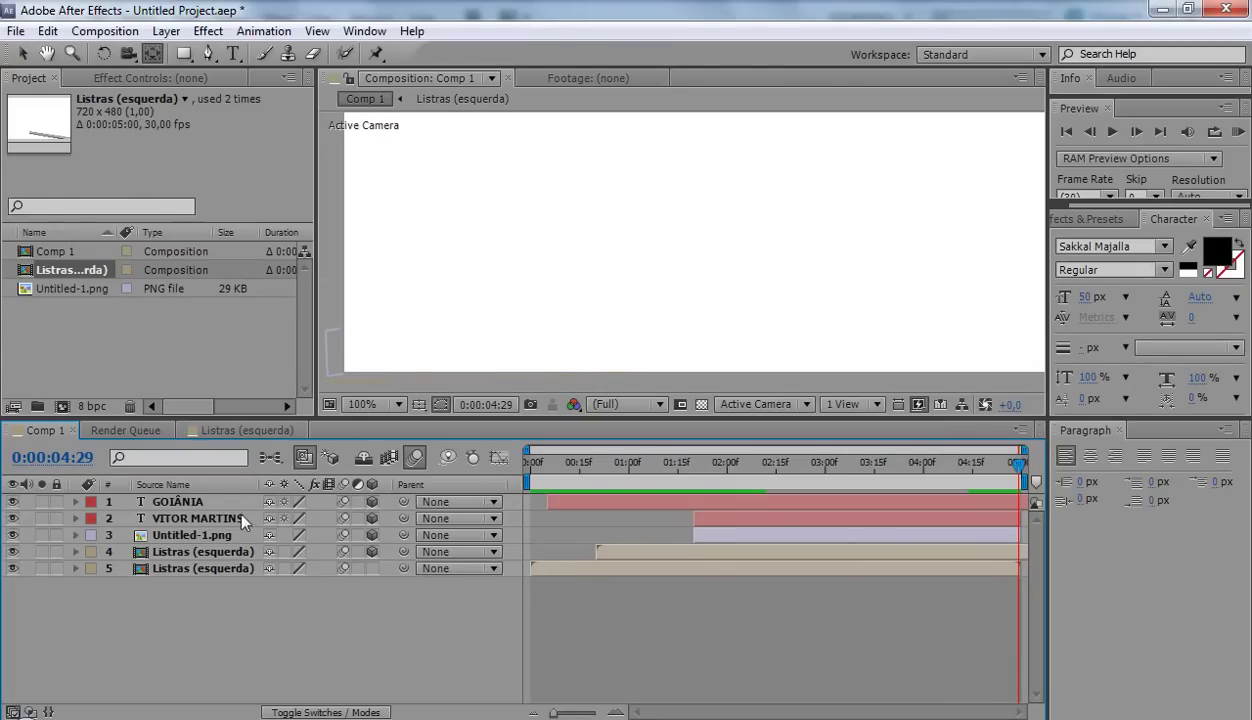
Add Comp 1 to the render queue with QuickTime format and RGB + Alpha channels
click(108, 30)
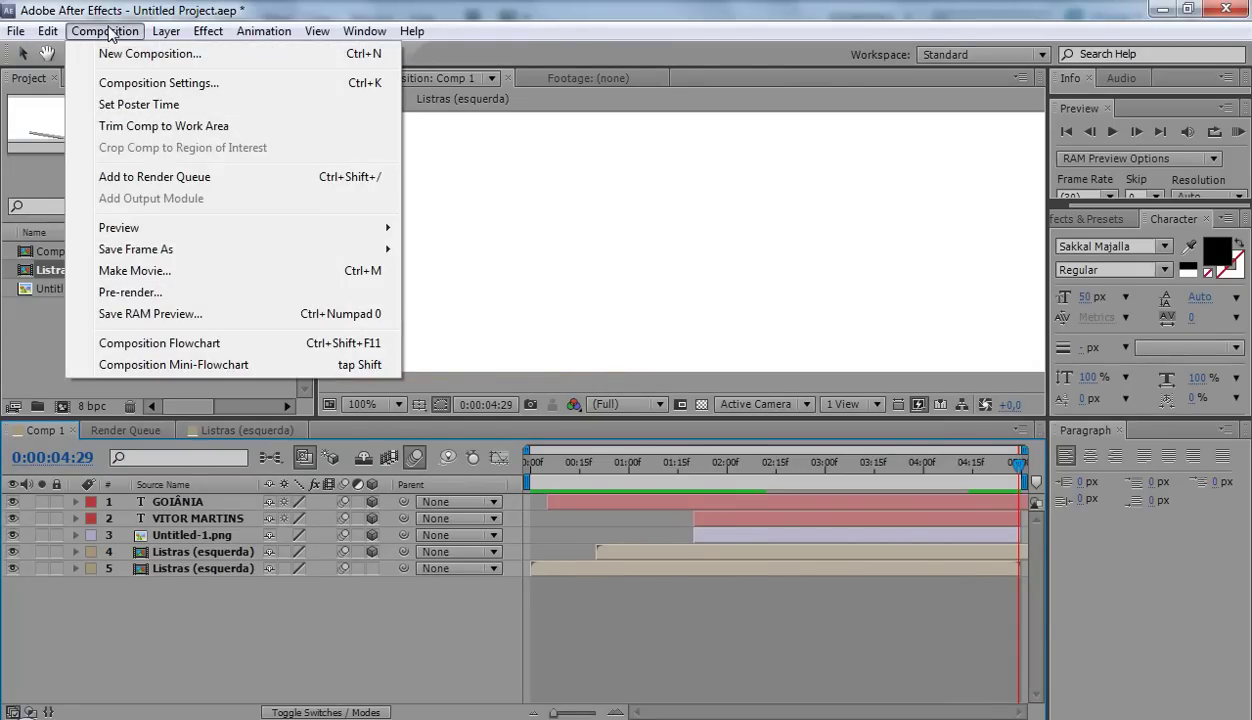
click(160, 177)
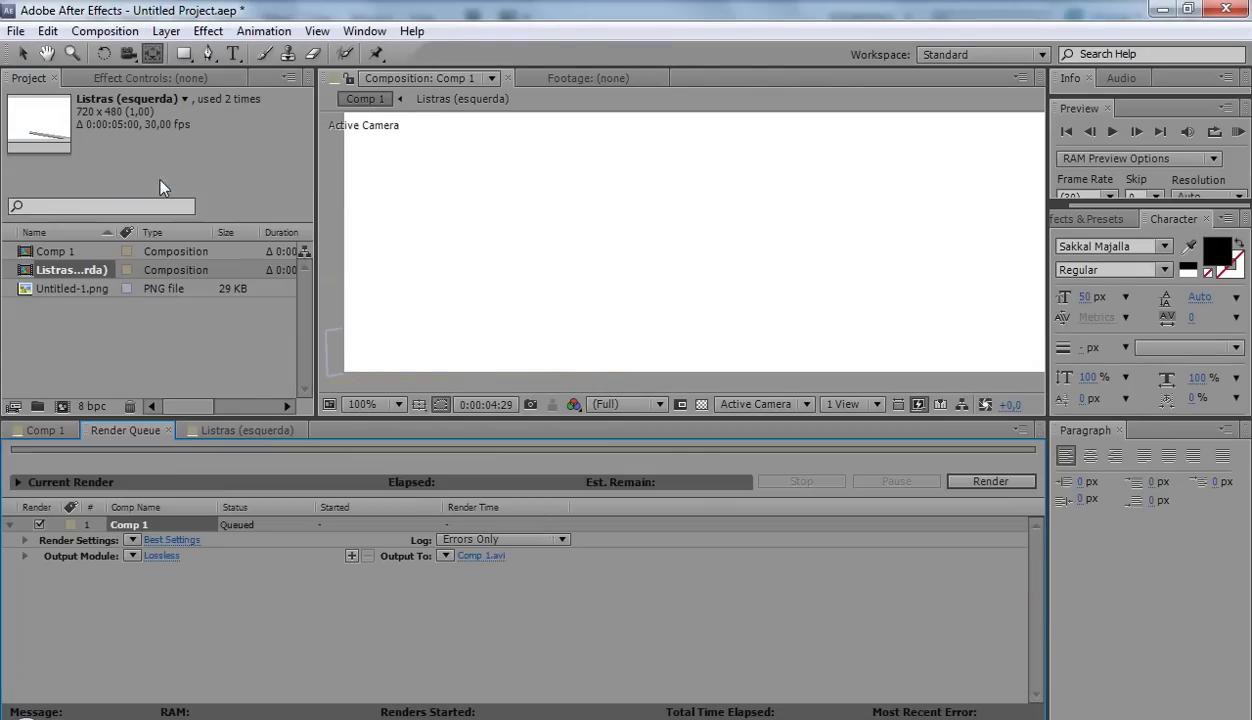
click(158, 556)
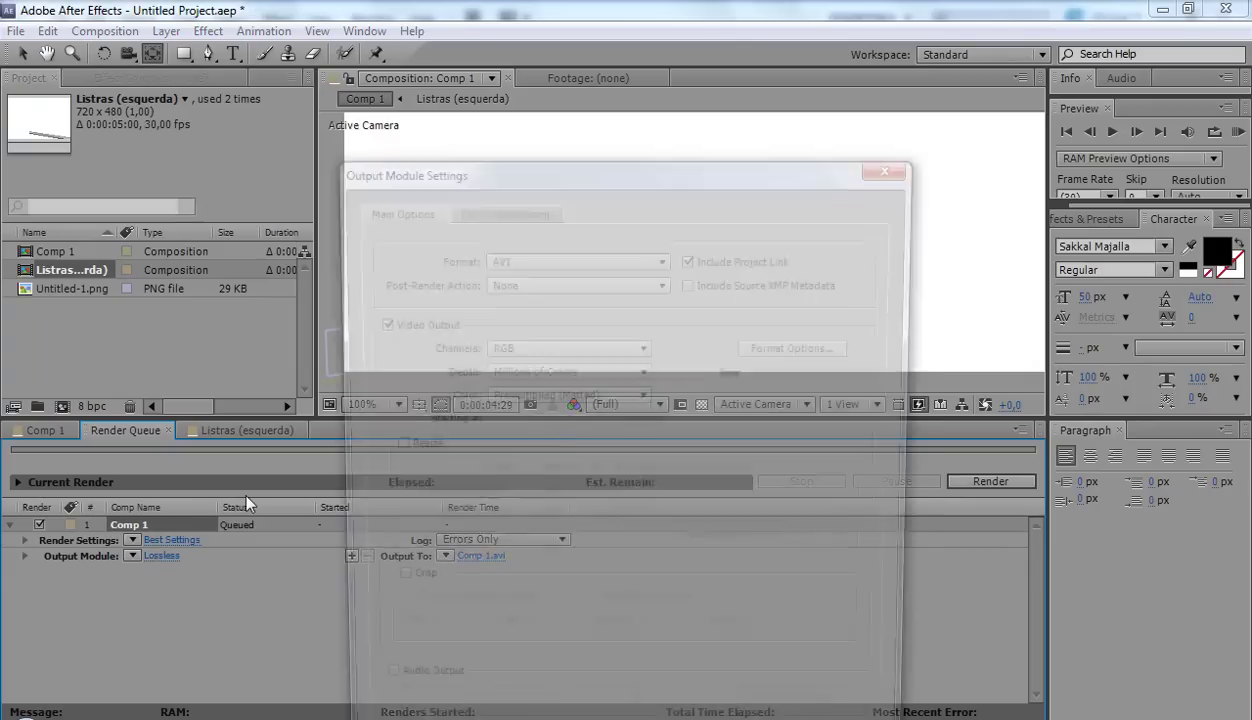
click(549, 258)
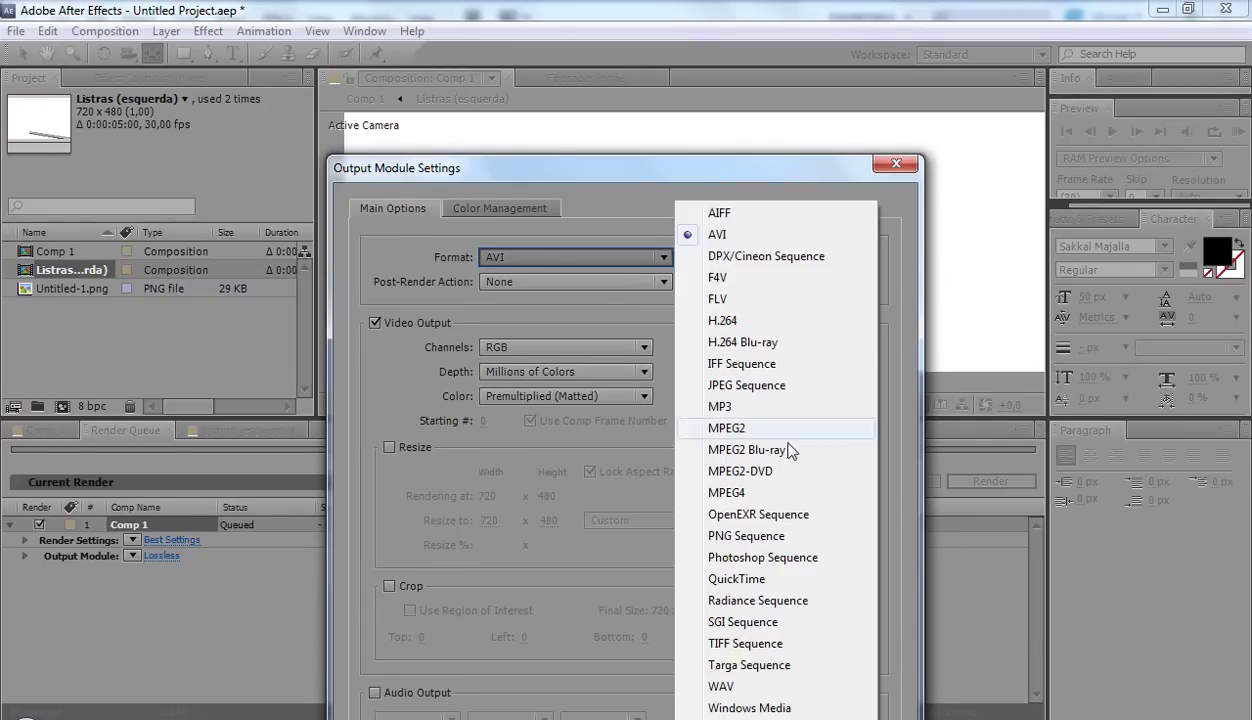
click(738, 579)
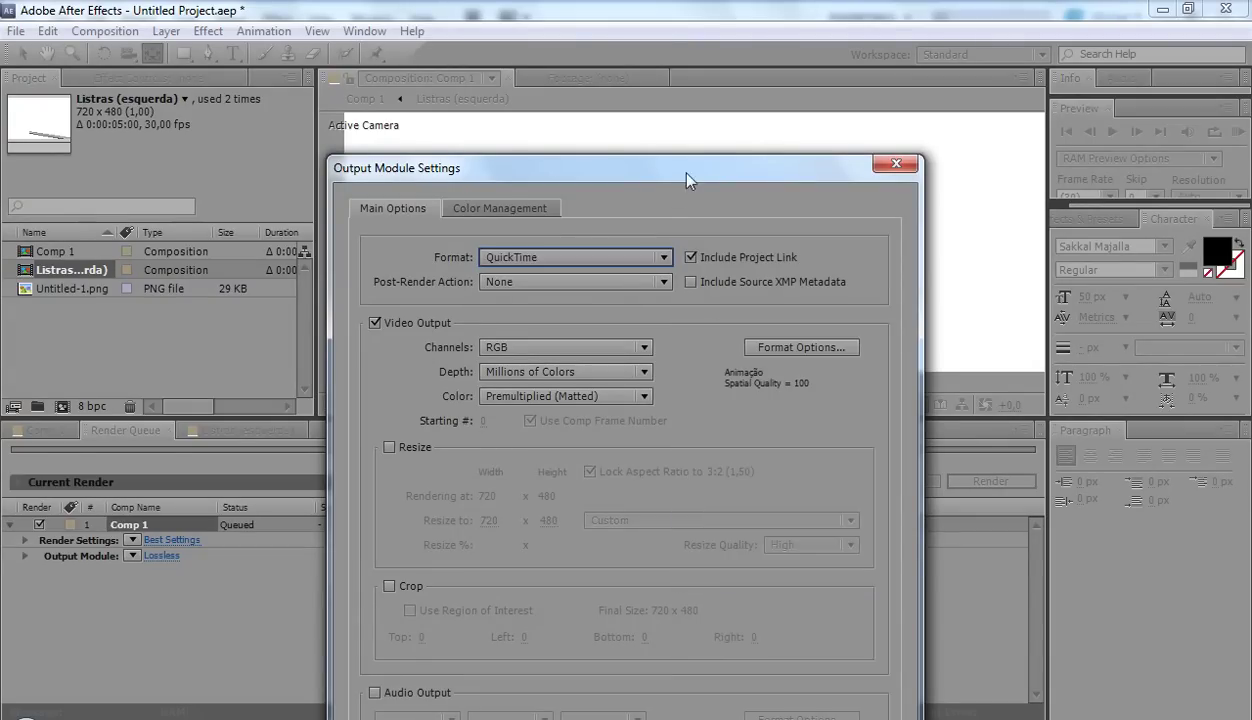
drag(687, 180, 624, 88)
click(522, 254)
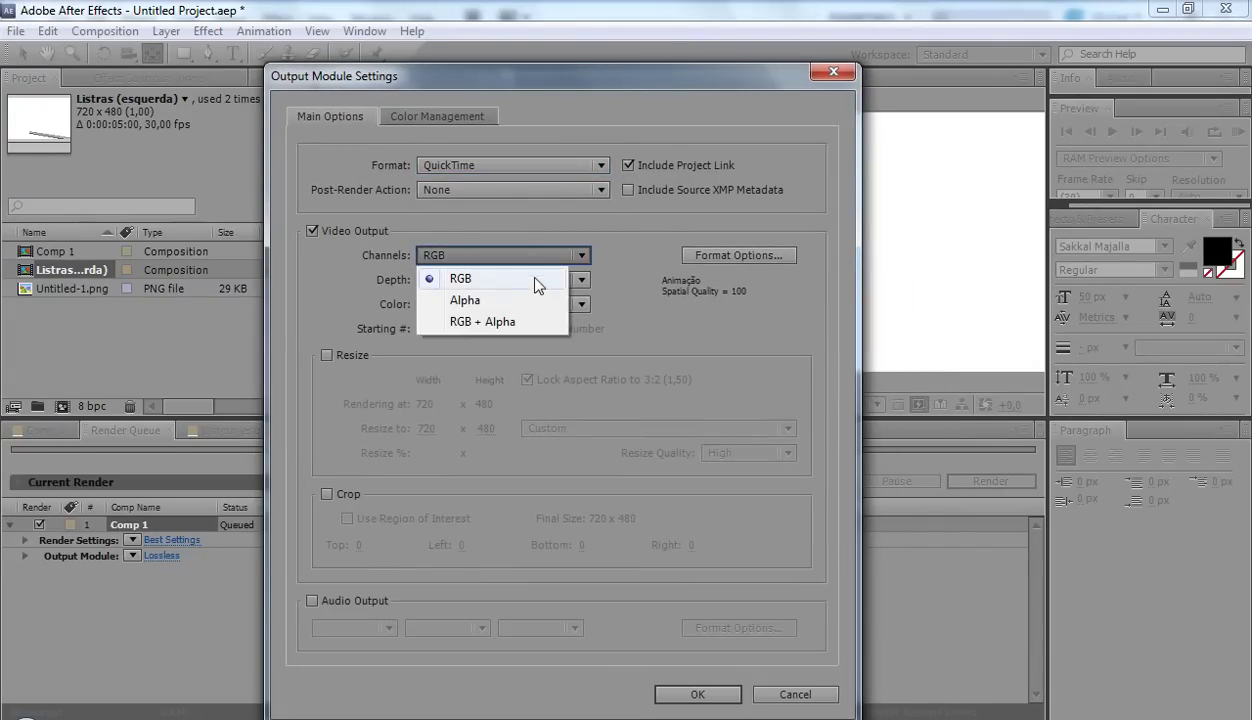
click(537, 321)
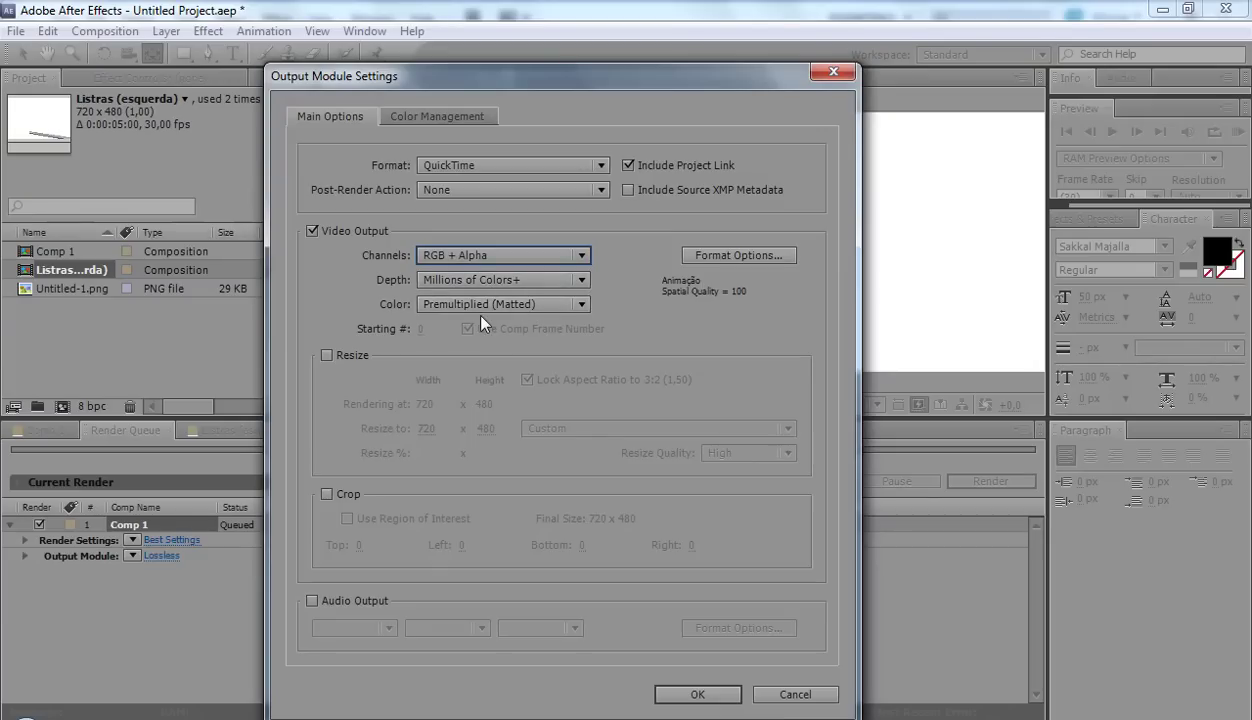
Use Straight (Unmatted) alpha and QuickTime quality 60, then confirm the output module
click(495, 306)
click(499, 327)
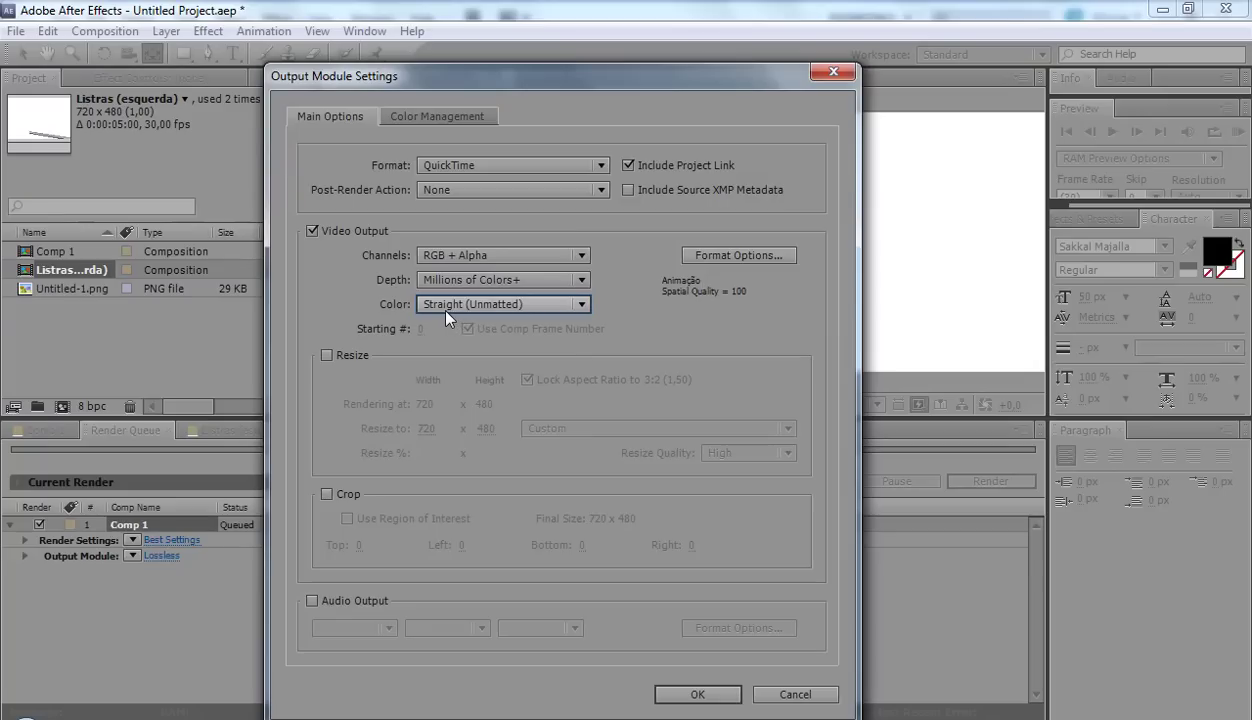
click(735, 258)
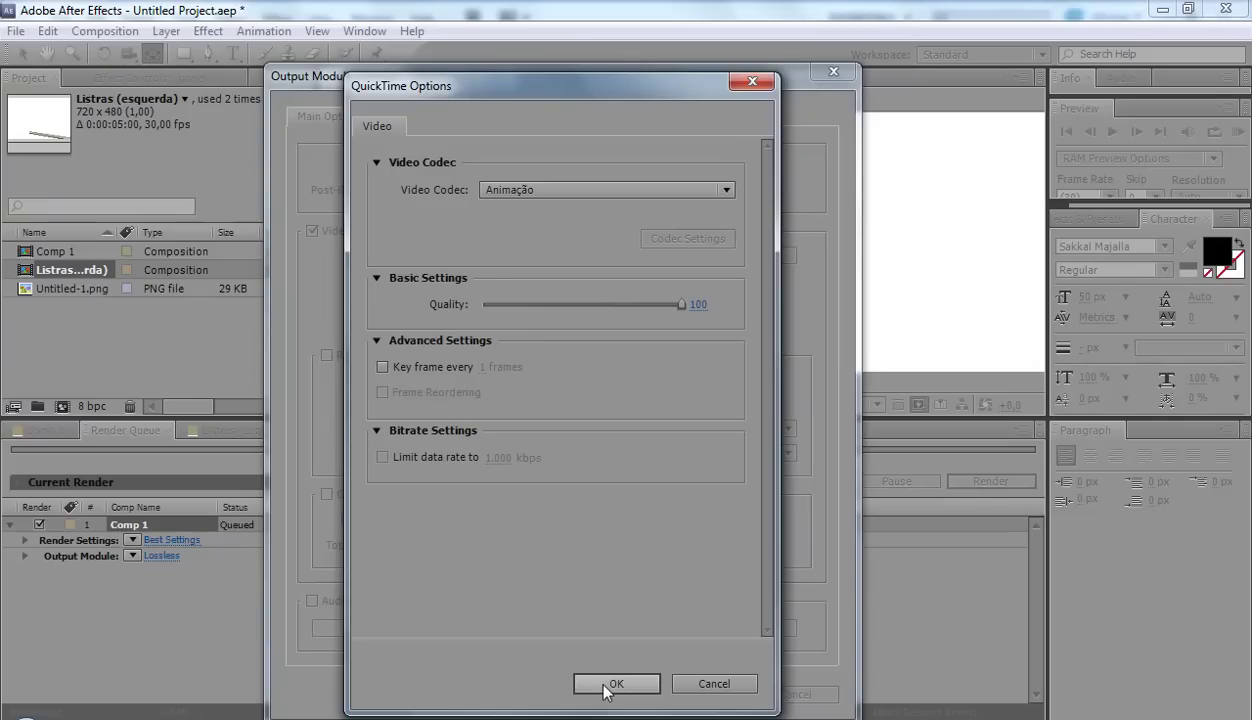
drag(682, 308, 632, 310)
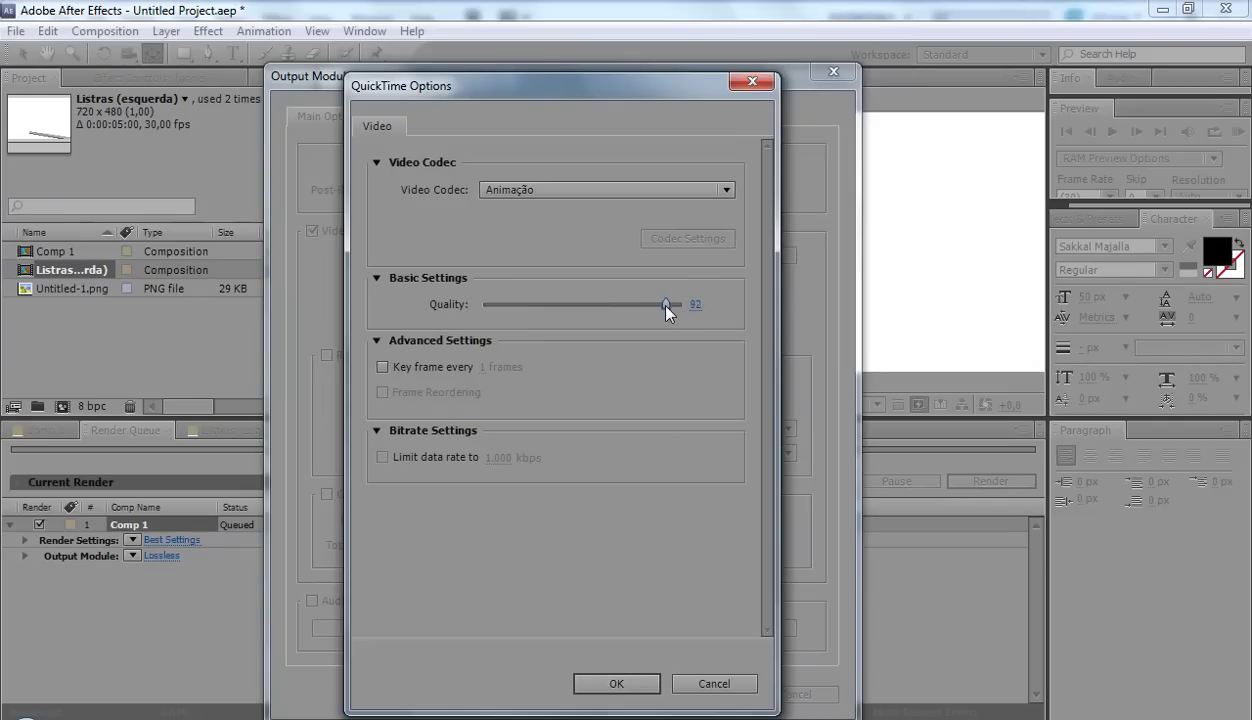
click(690, 304)
text(60)
key(Return)
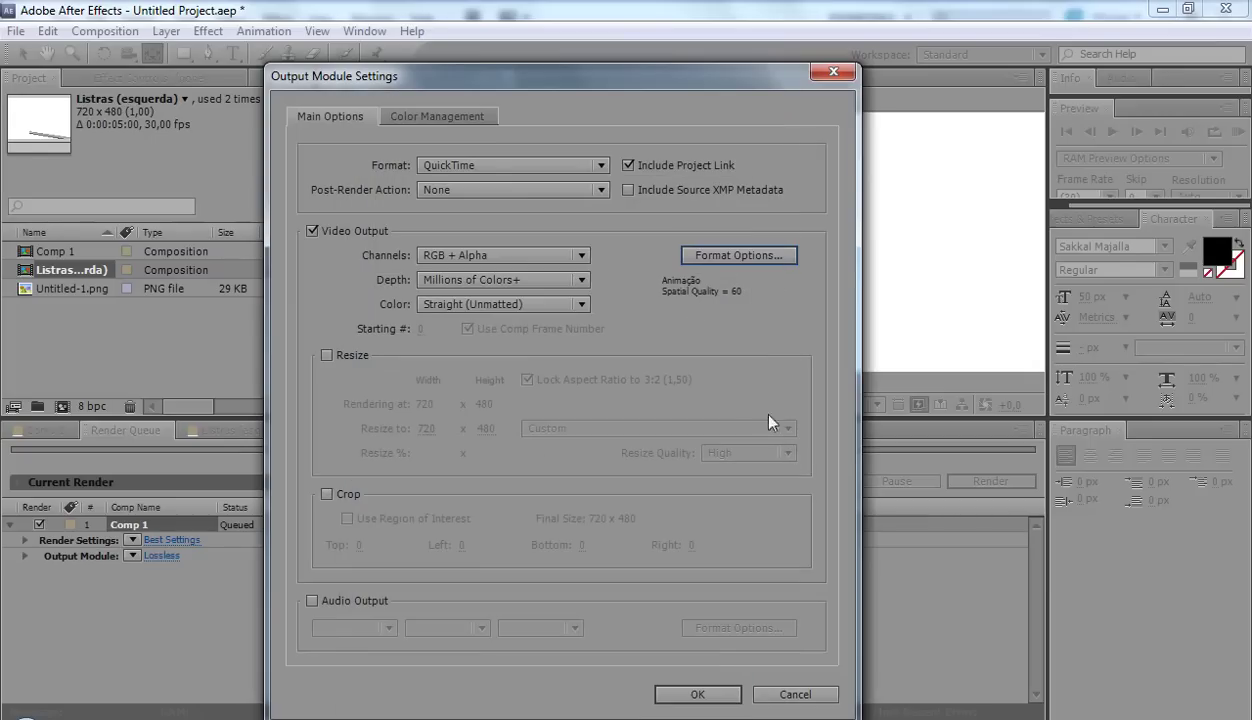
click(704, 692)
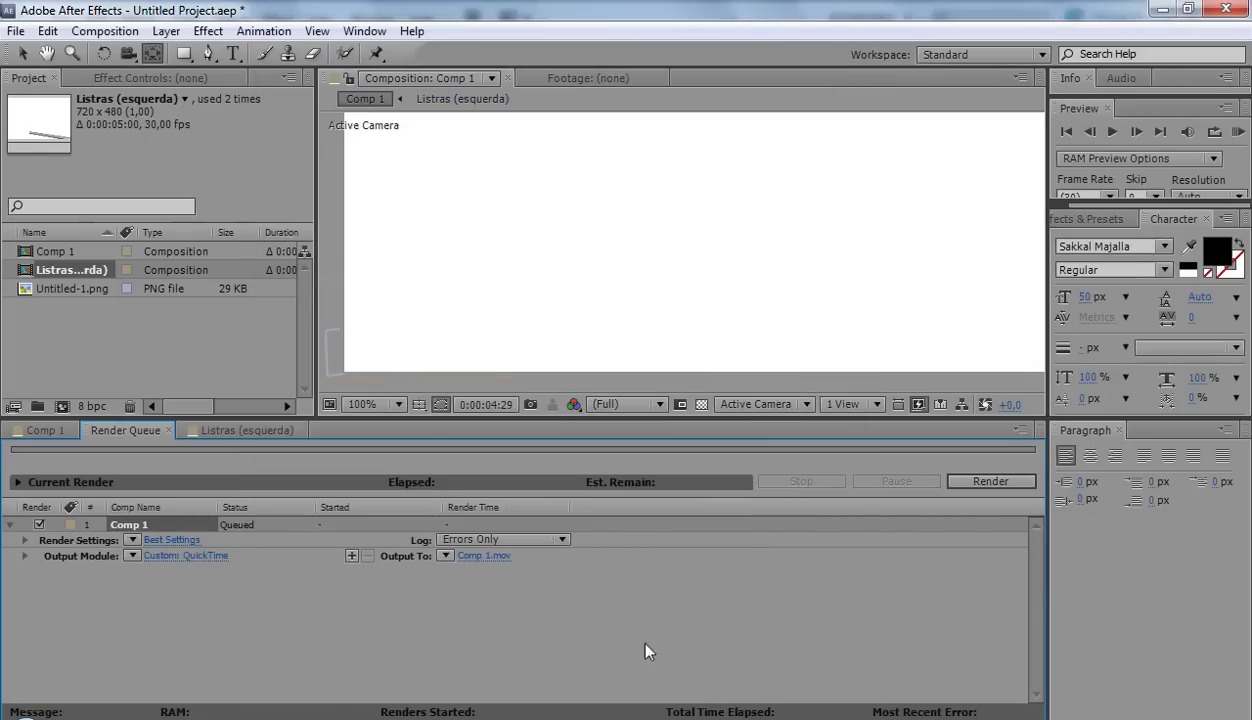
Save the output as Comp 1.mov on the Desktop and start the render
click(488, 560)
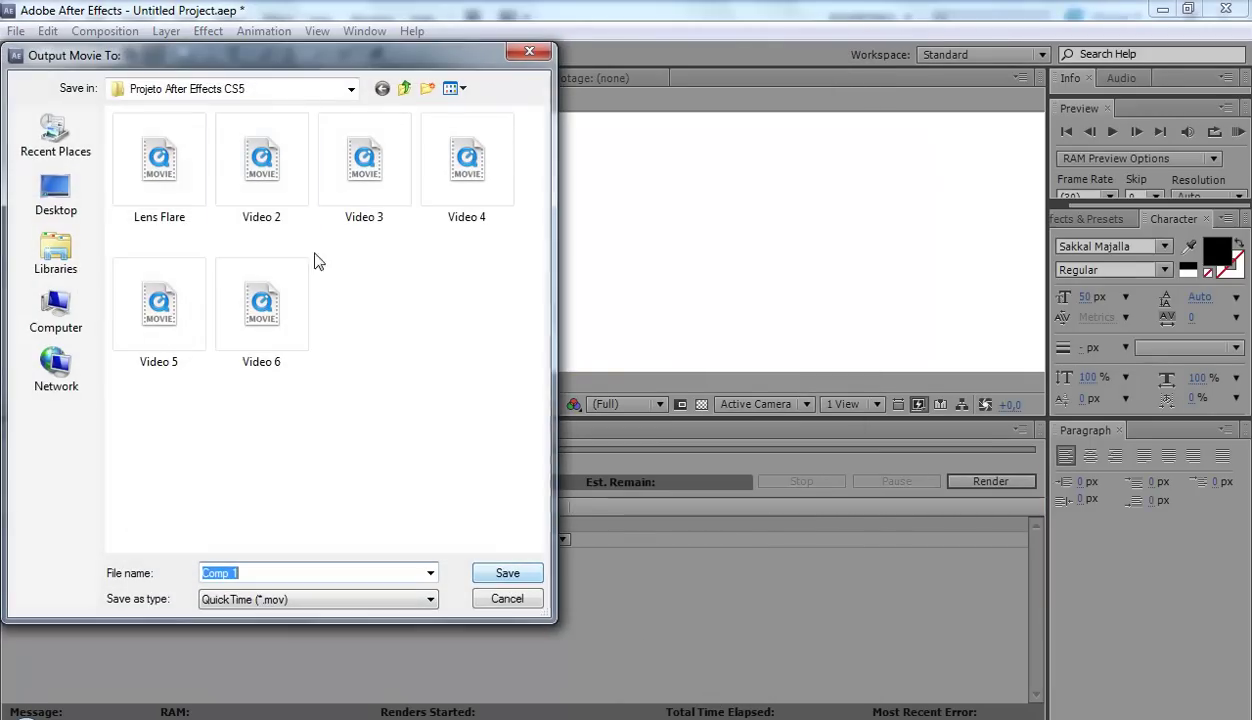
click(44, 205)
click(507, 574)
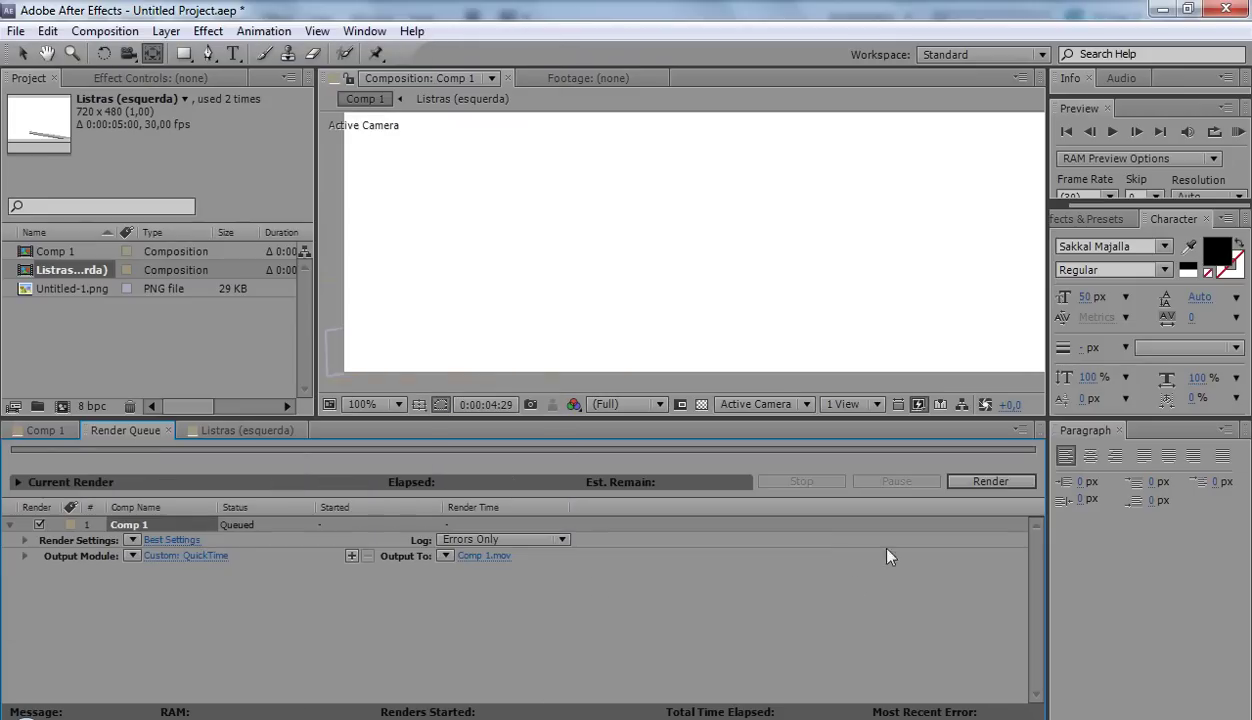
click(969, 486)
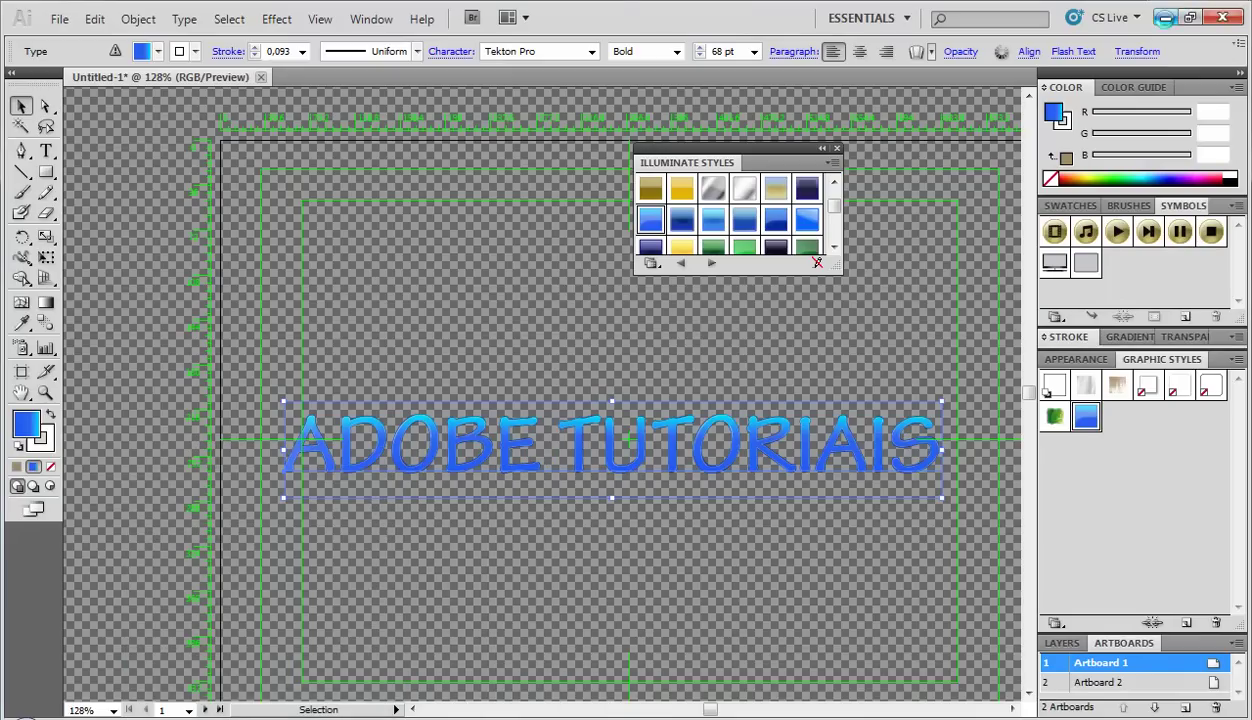
Open Comp 1.mov from the desktop in QuickTime Player, play it to 3 seconds, then return to After Effects
click(1163, 17)
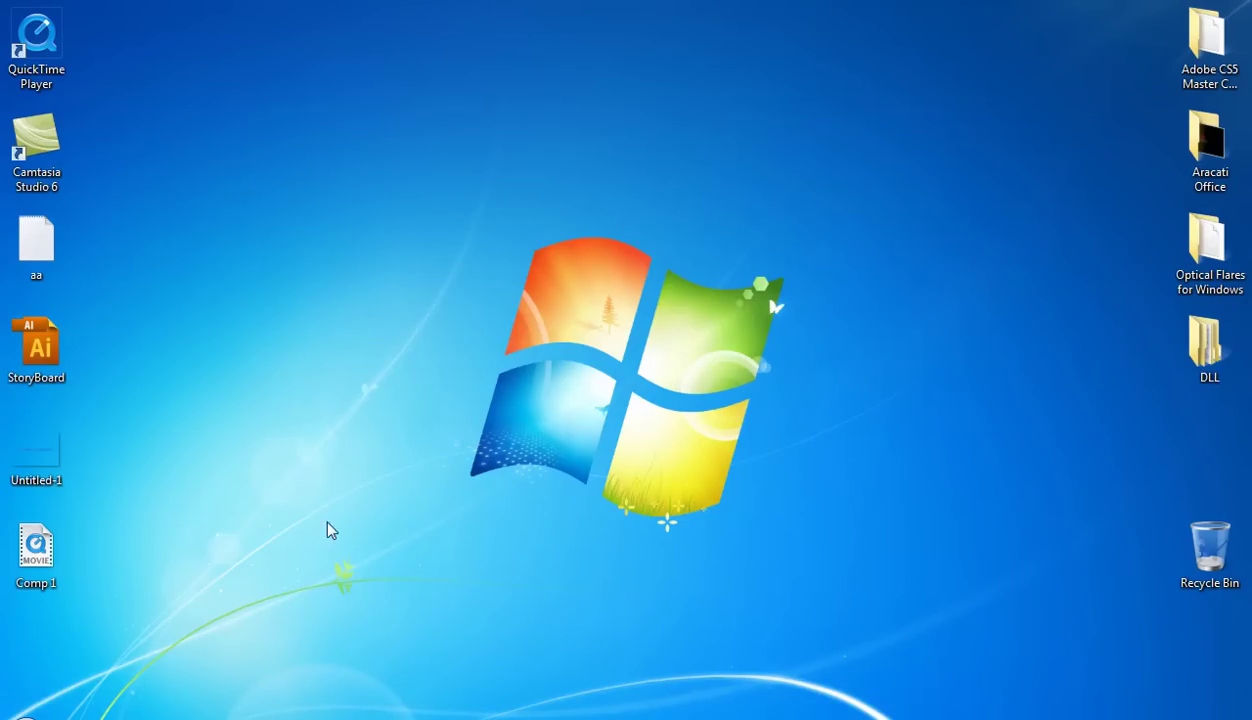
double_click(30, 560)
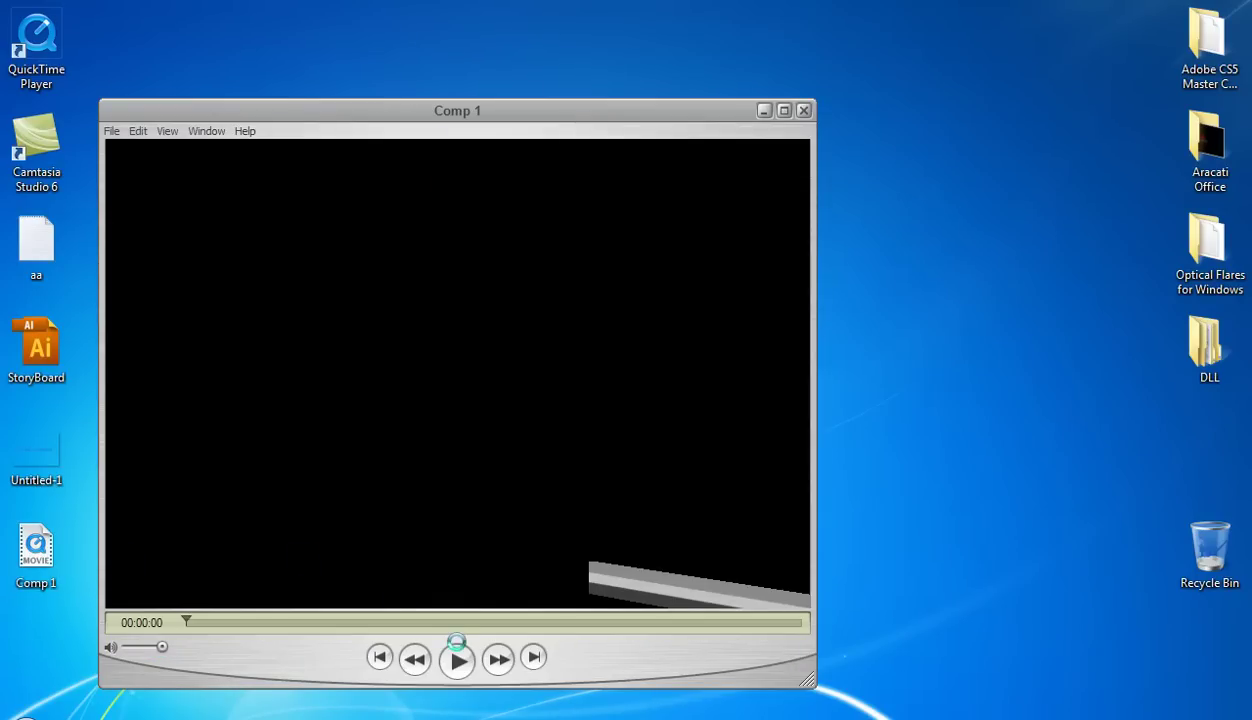
click(456, 660)
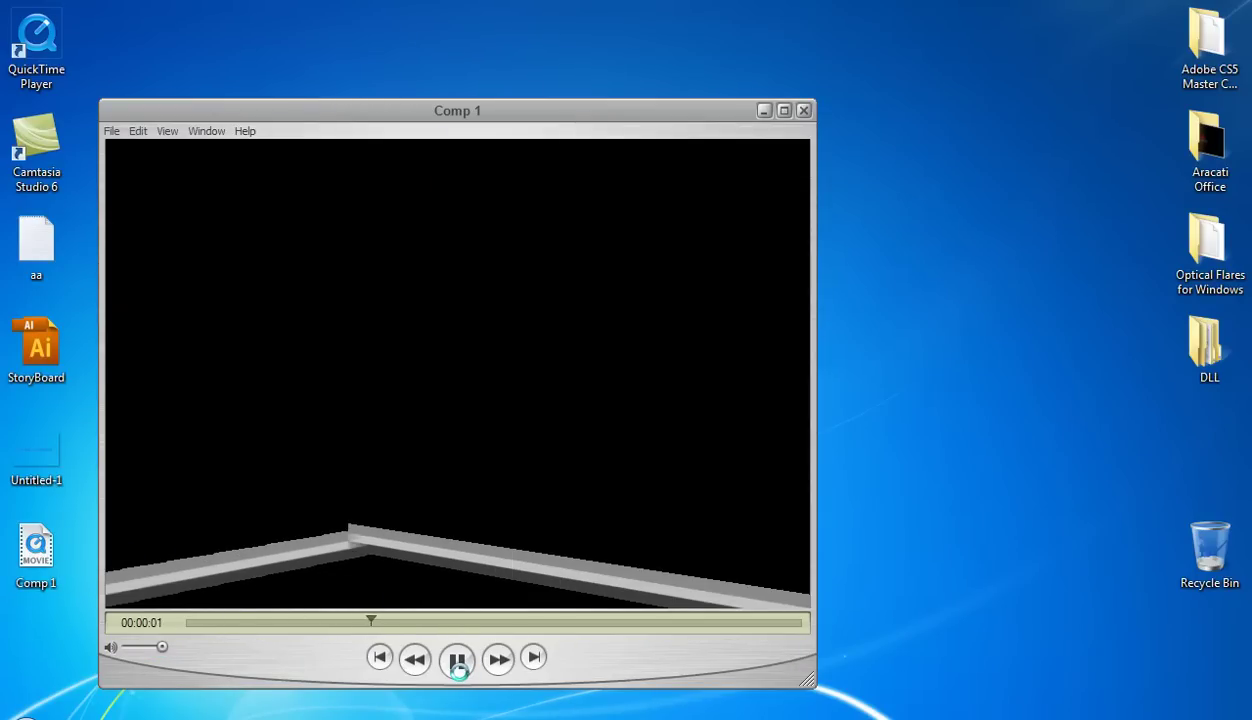
click(457, 662)
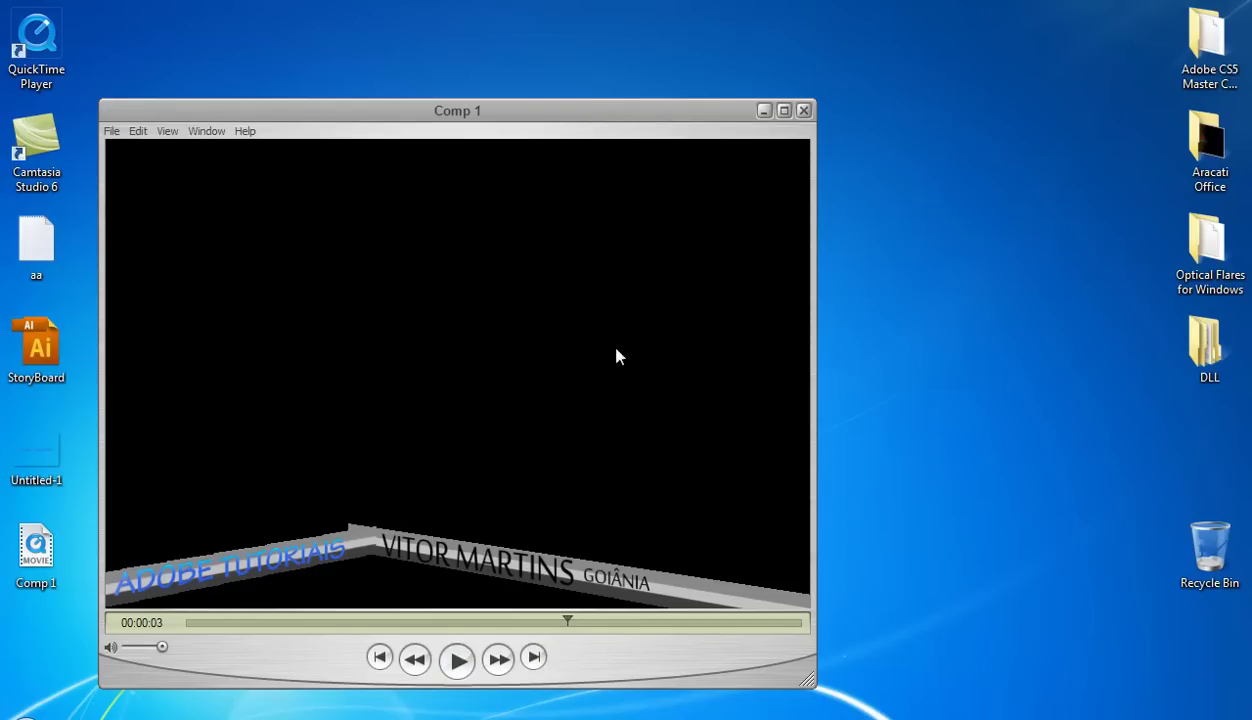
key(alt+Tab)
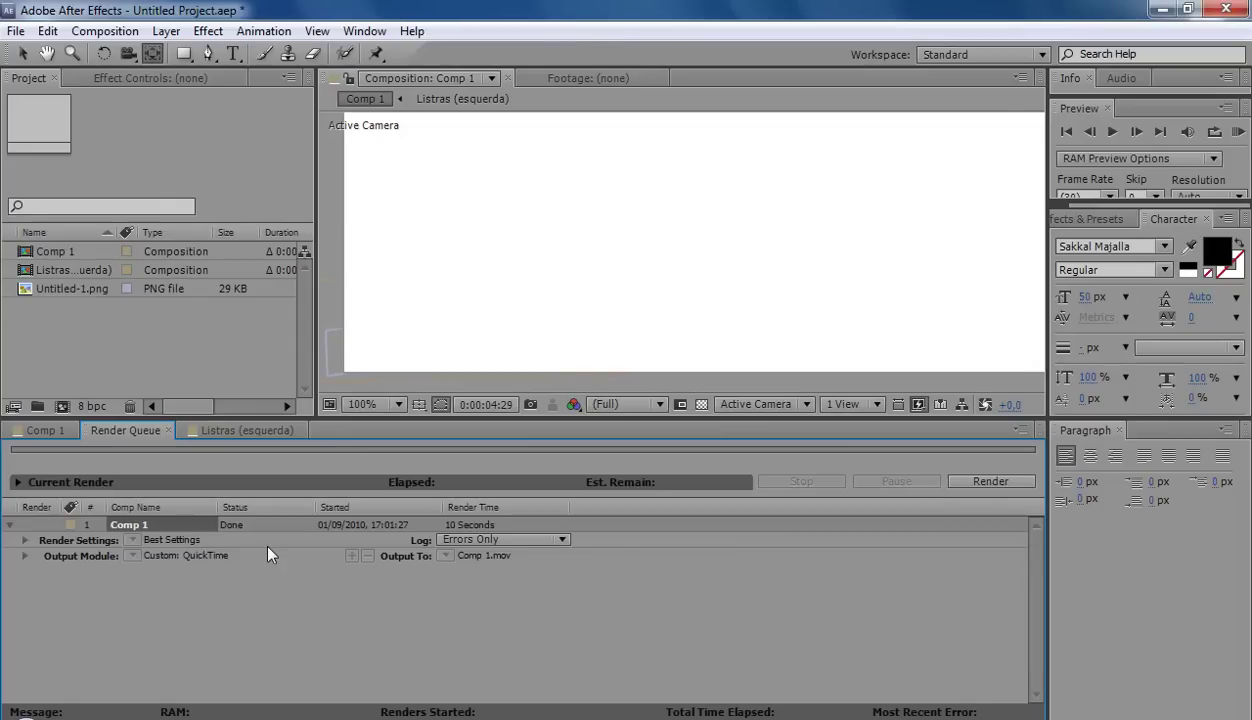
Clear the finished render and add Comp 1 to the render queue again
key(Delete)
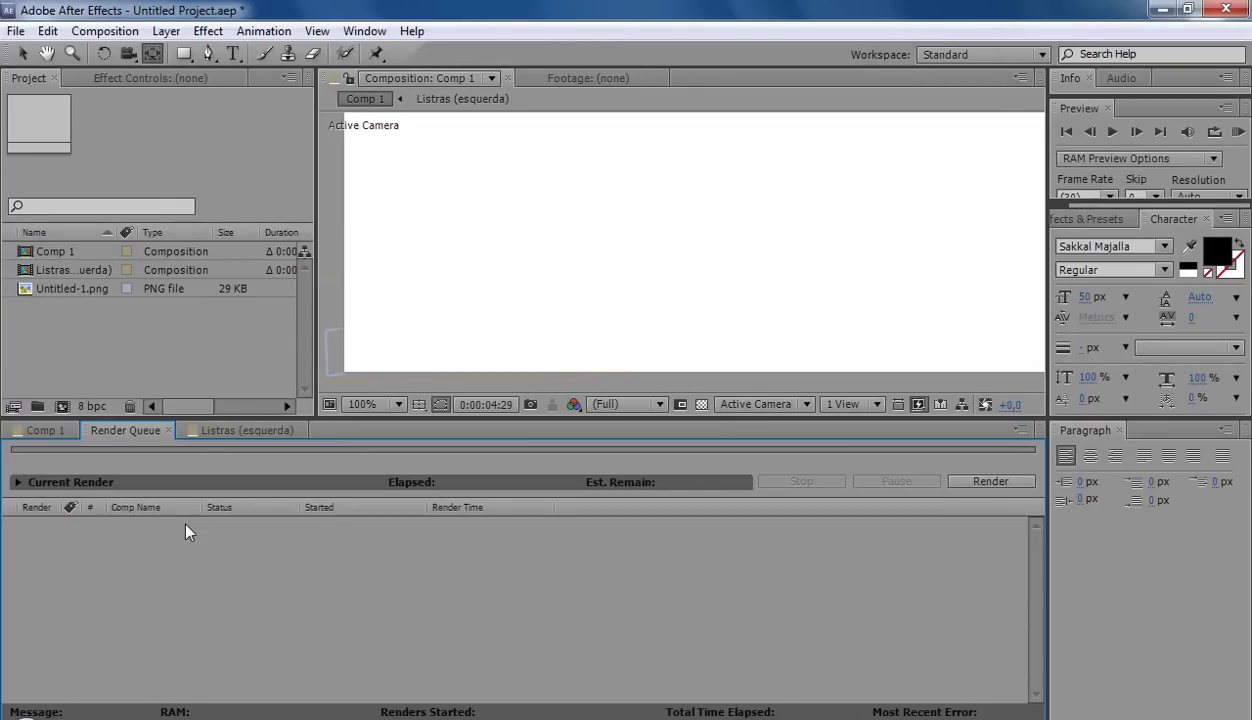
click(65, 430)
click(105, 31)
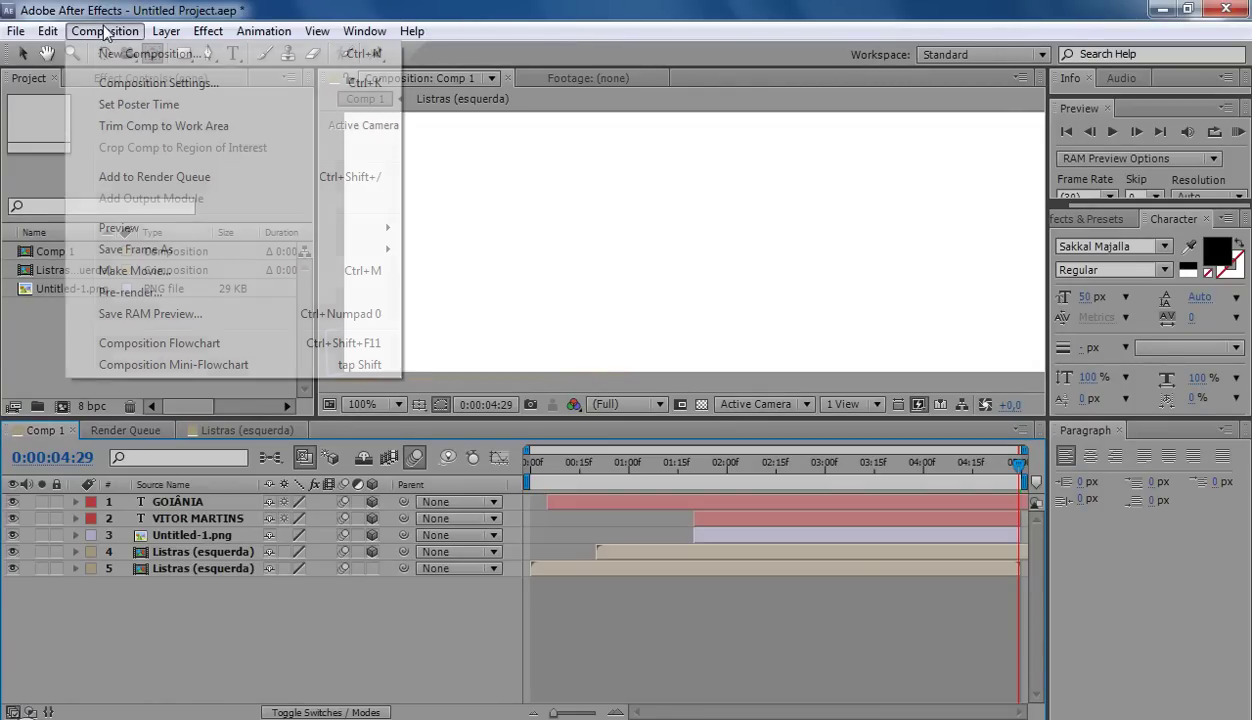
click(207, 177)
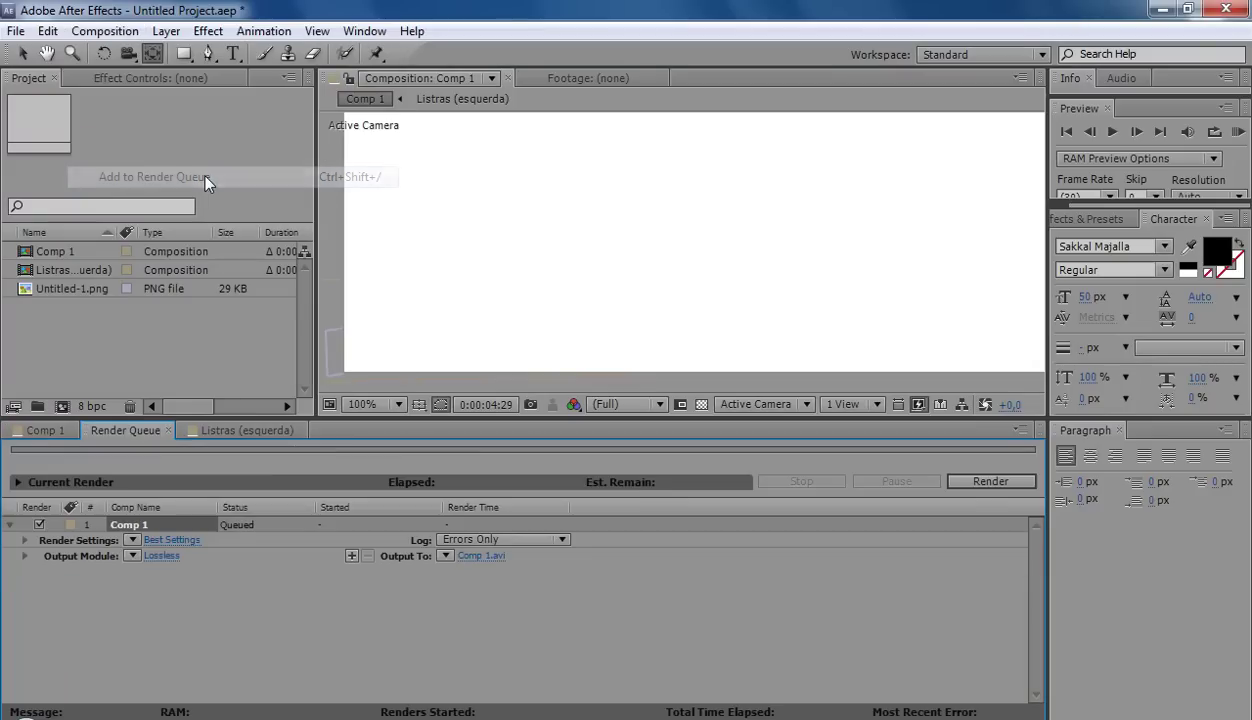
Set the output module to QuickTime with RGB + Alpha and Premultiplied (Matted) colour
click(160, 555)
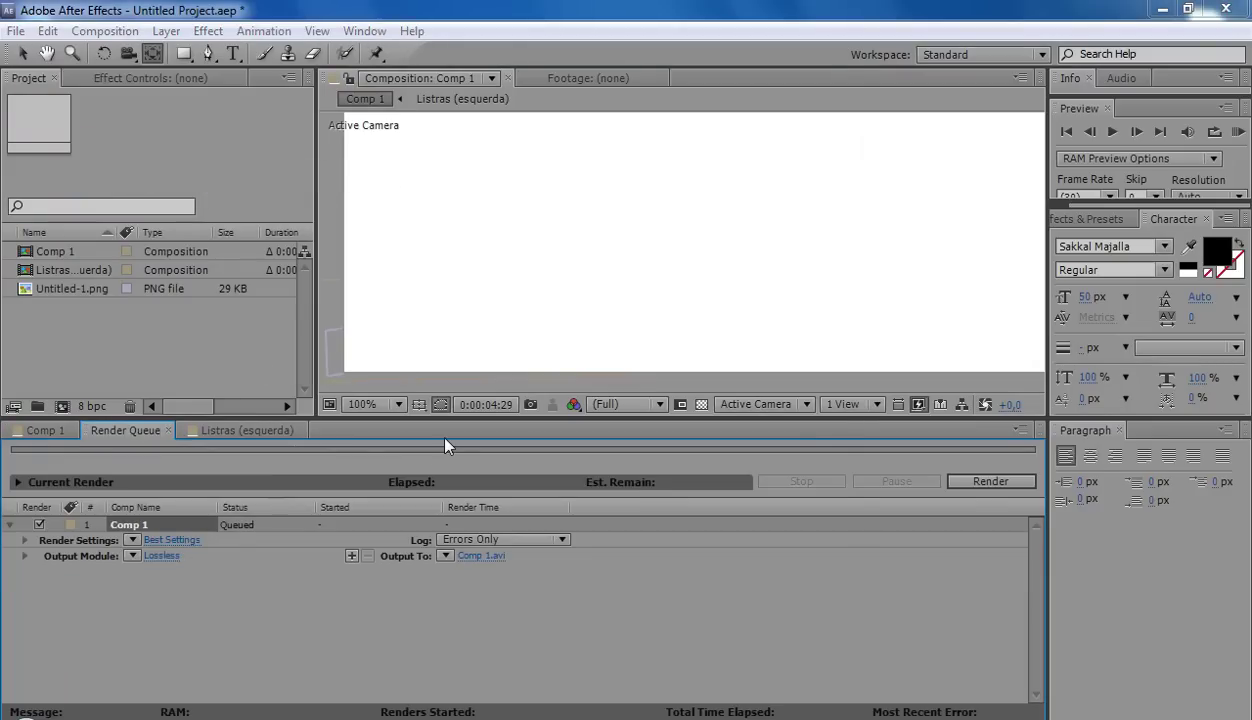
click(515, 172)
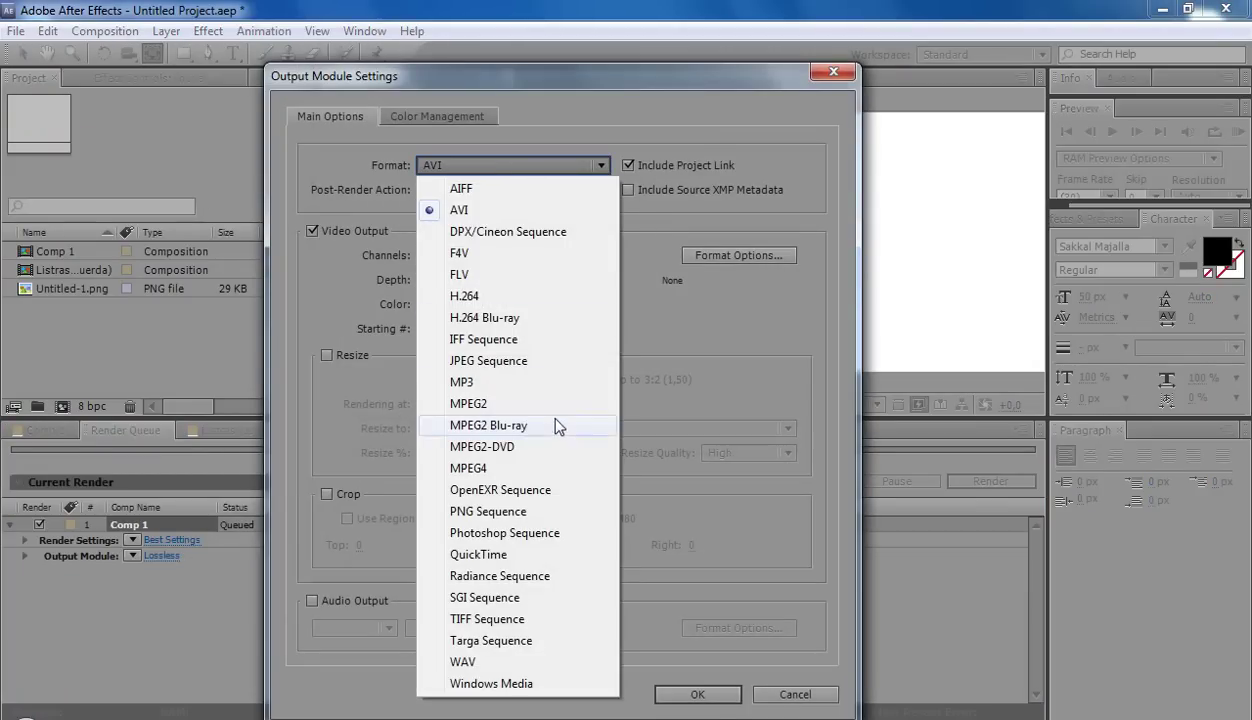
click(534, 552)
click(525, 255)
click(525, 328)
click(522, 304)
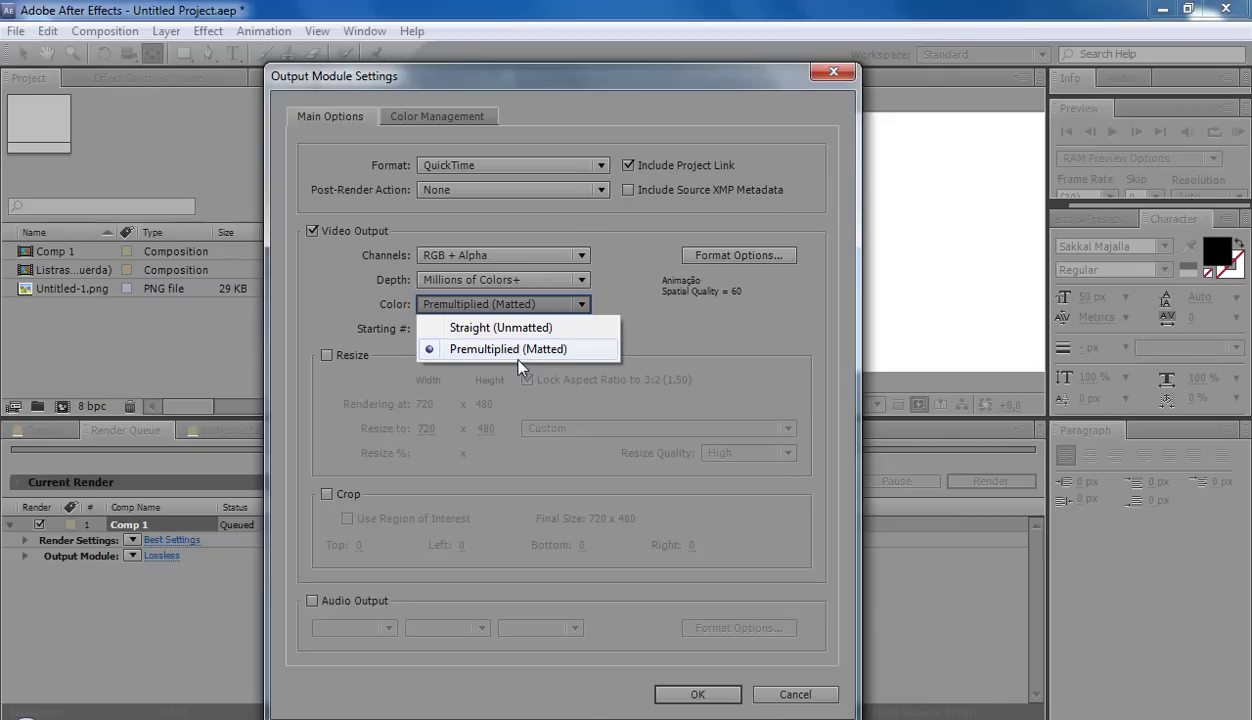
click(568, 348)
click(732, 262)
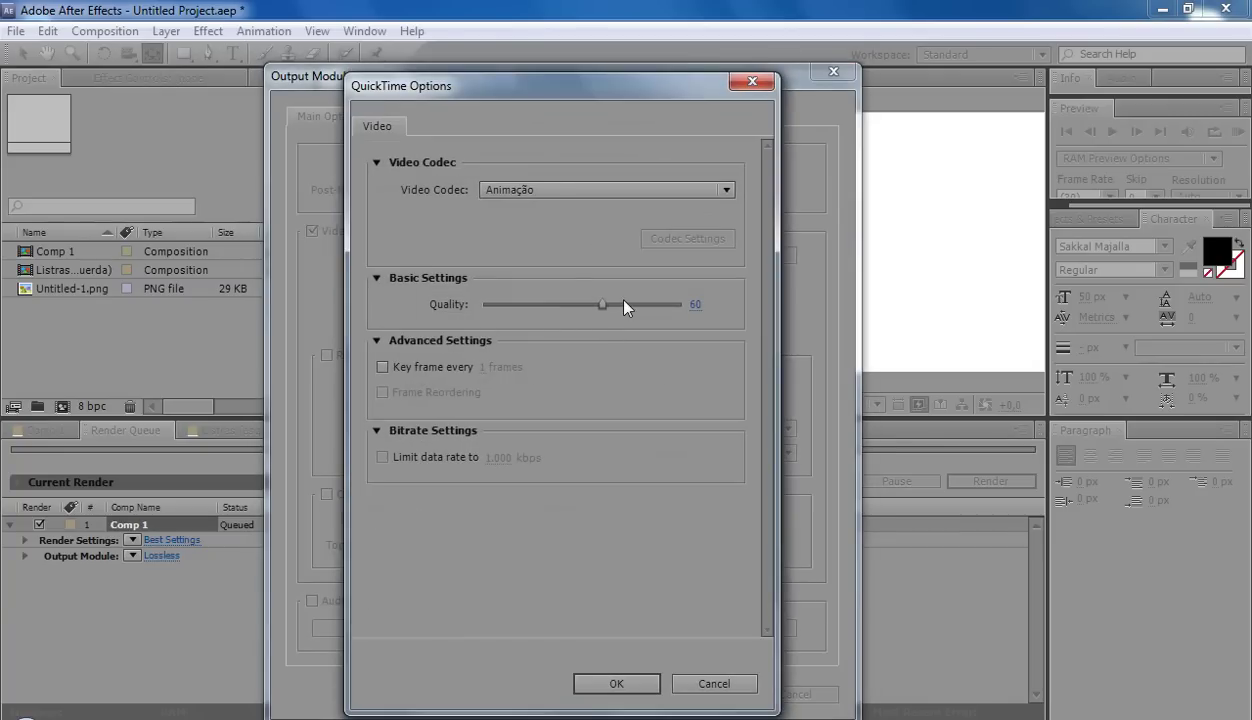
click(608, 684)
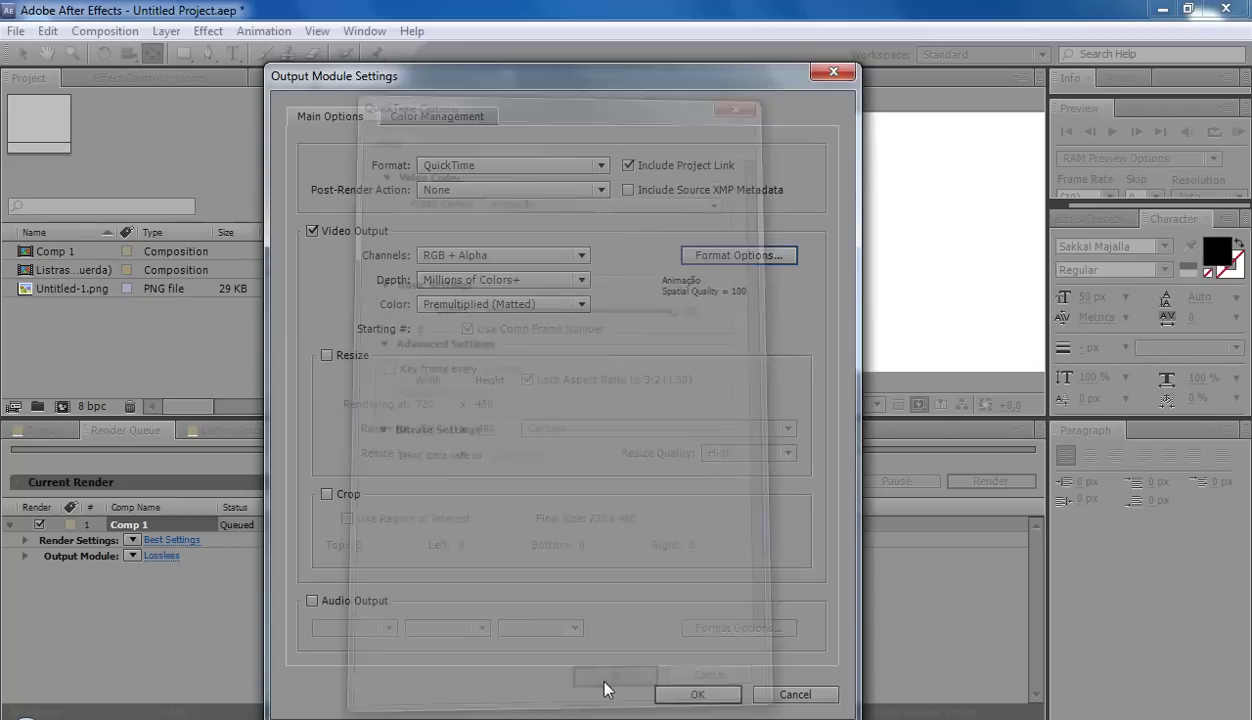
click(656, 692)
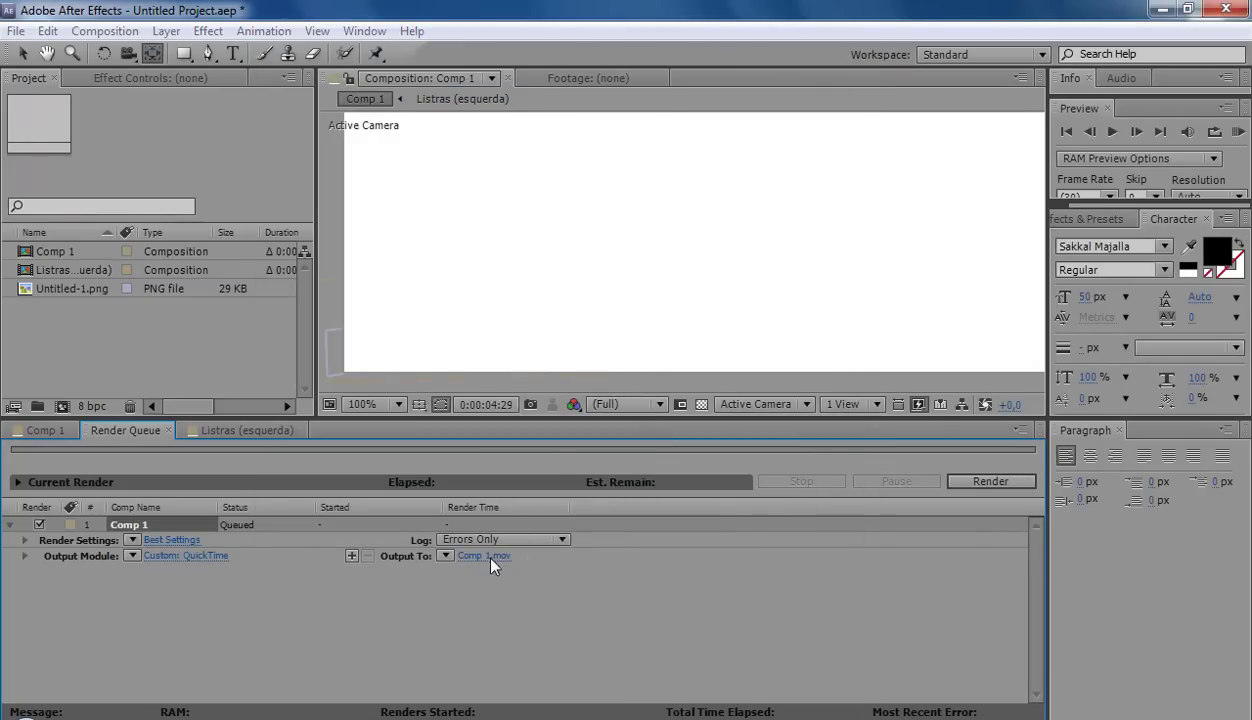
Output the render to Comp 12.mov and start rendering
click(484, 555)
click(279, 578)
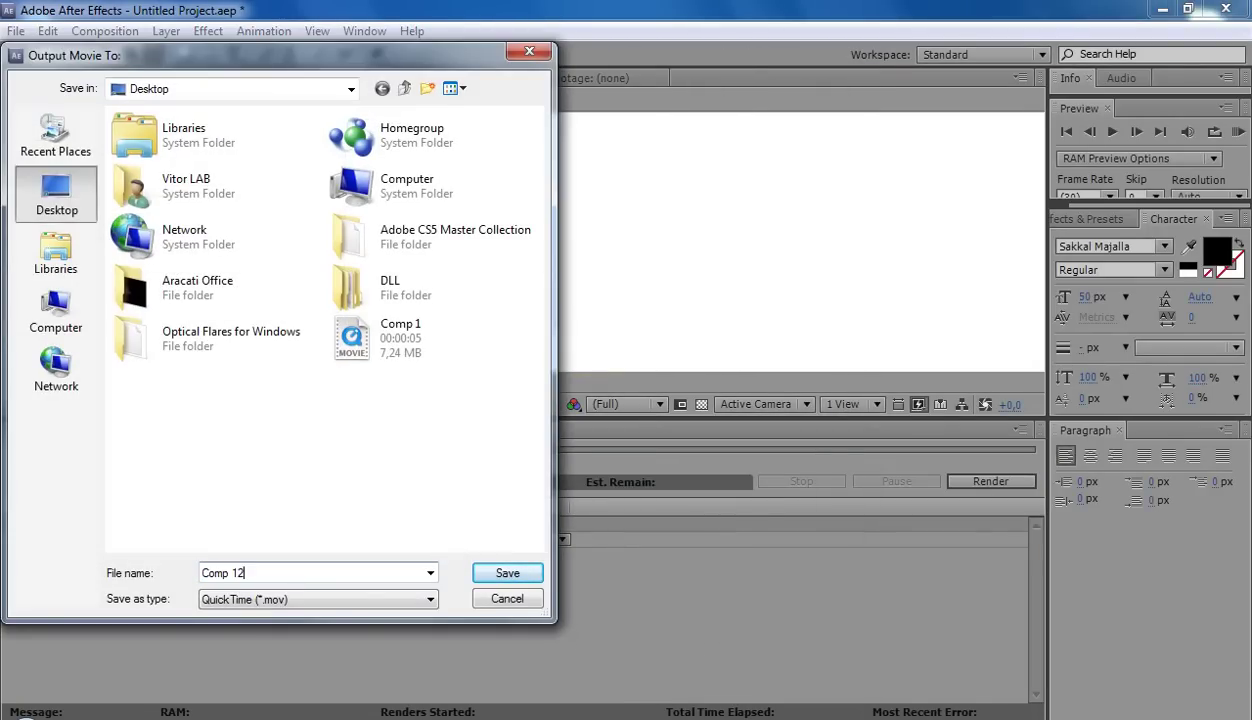
key(Return)
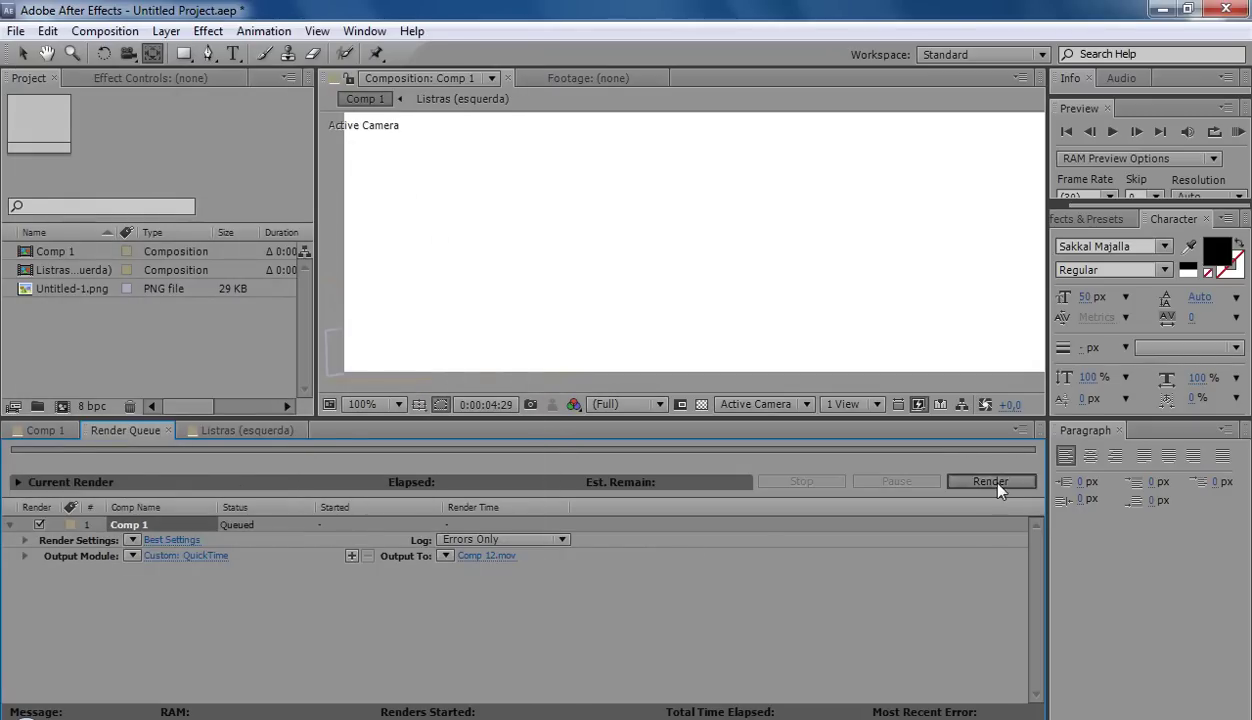
click(985, 481)
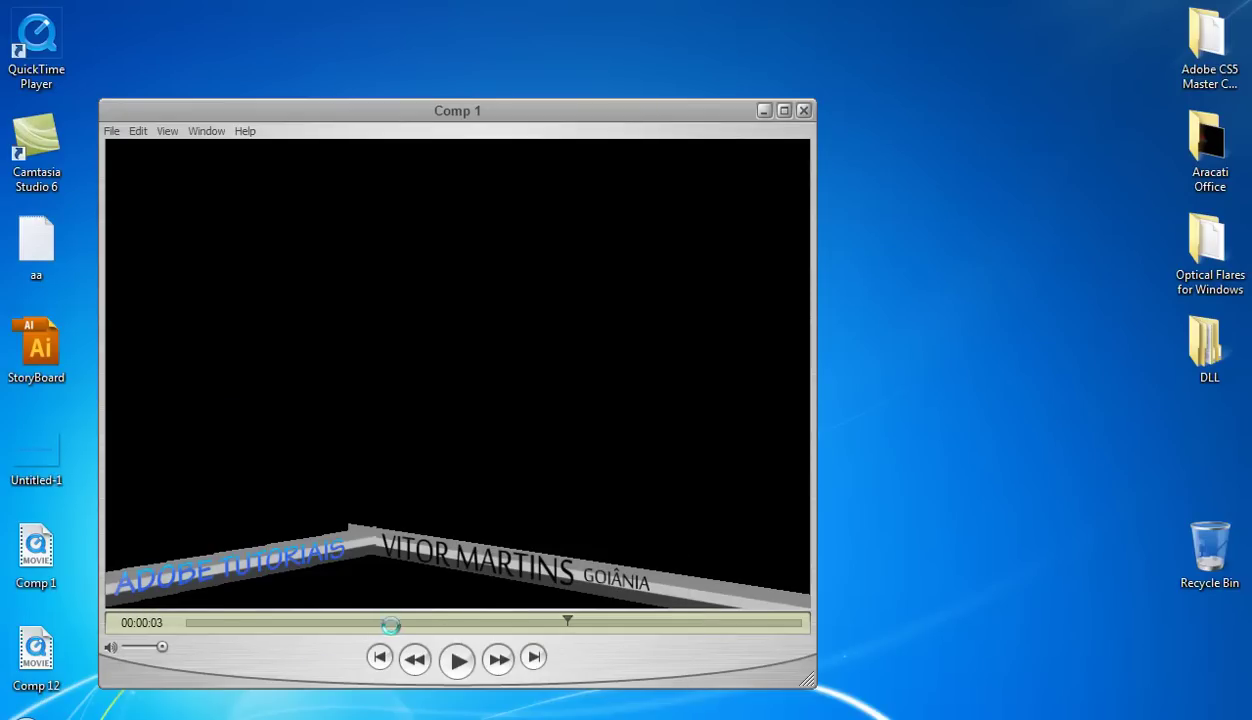
Pause the Comp 1 movie, scrub through its final frames, and close it
click(455, 662)
drag(748, 622, 63, 616)
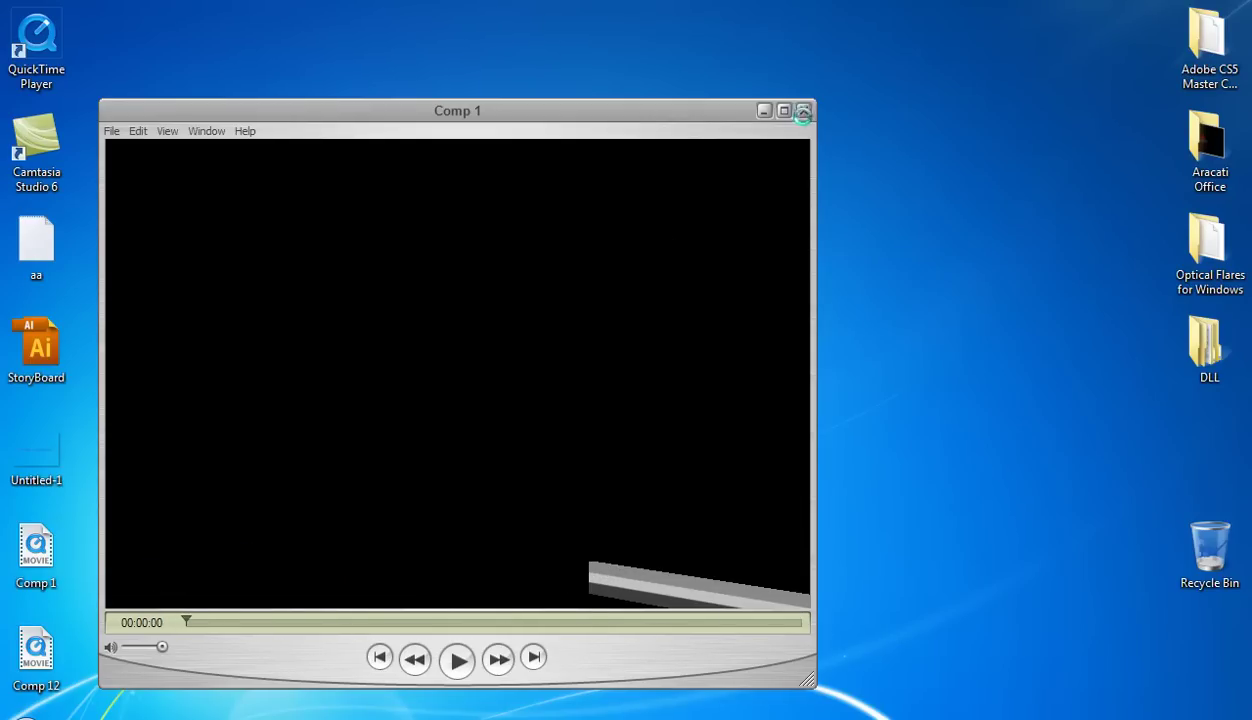
click(801, 111)
Open Comp 12.mov from the desktop, play it, pause at 3 seconds, then close it
click(30, 655)
double_click(30, 658)
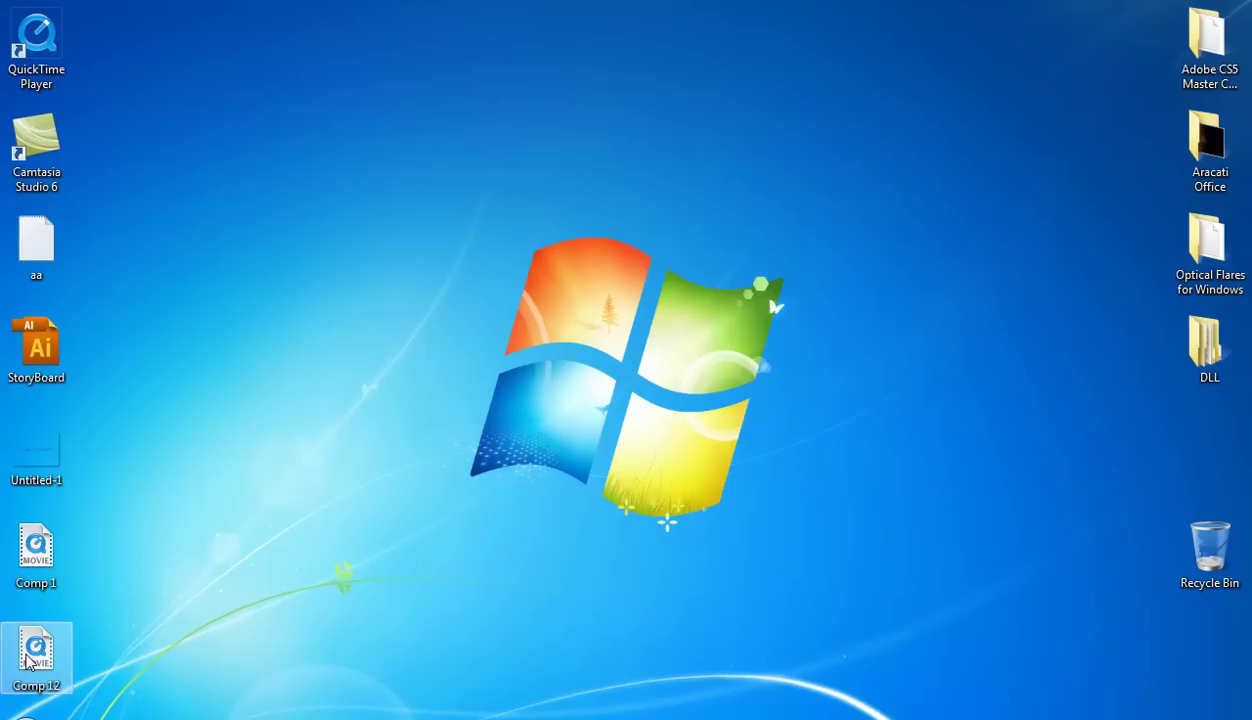
click(450, 665)
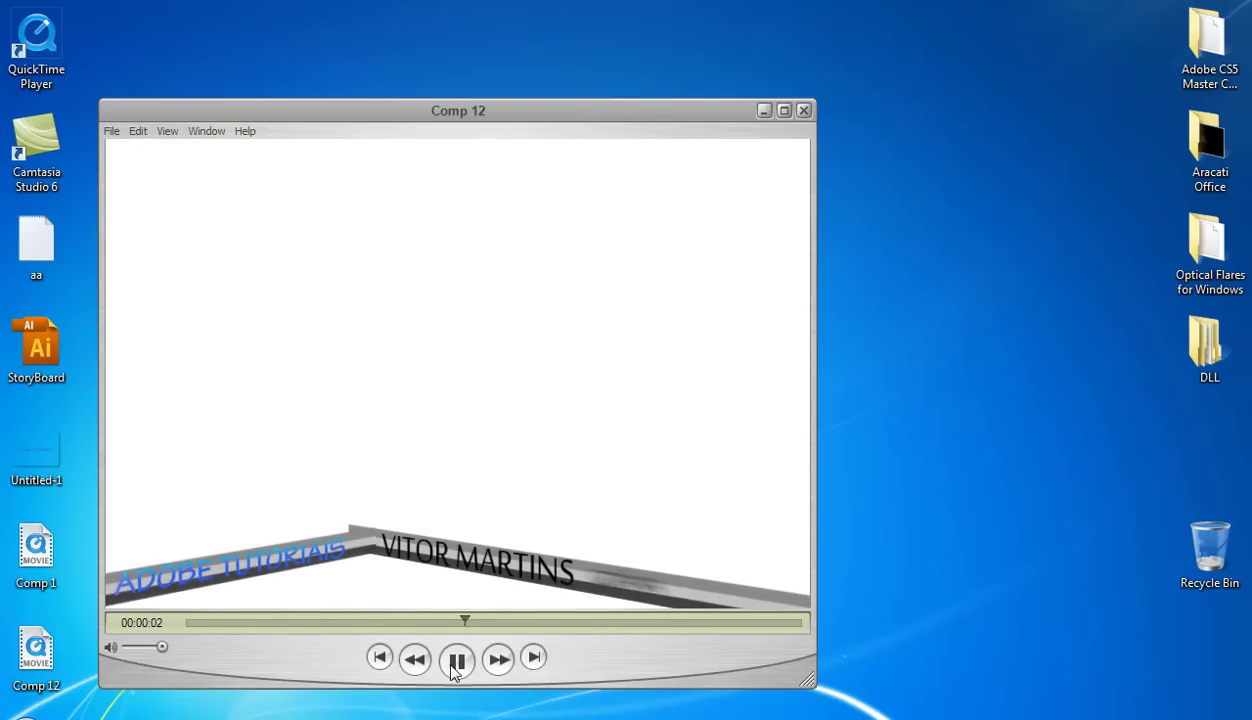
click(452, 668)
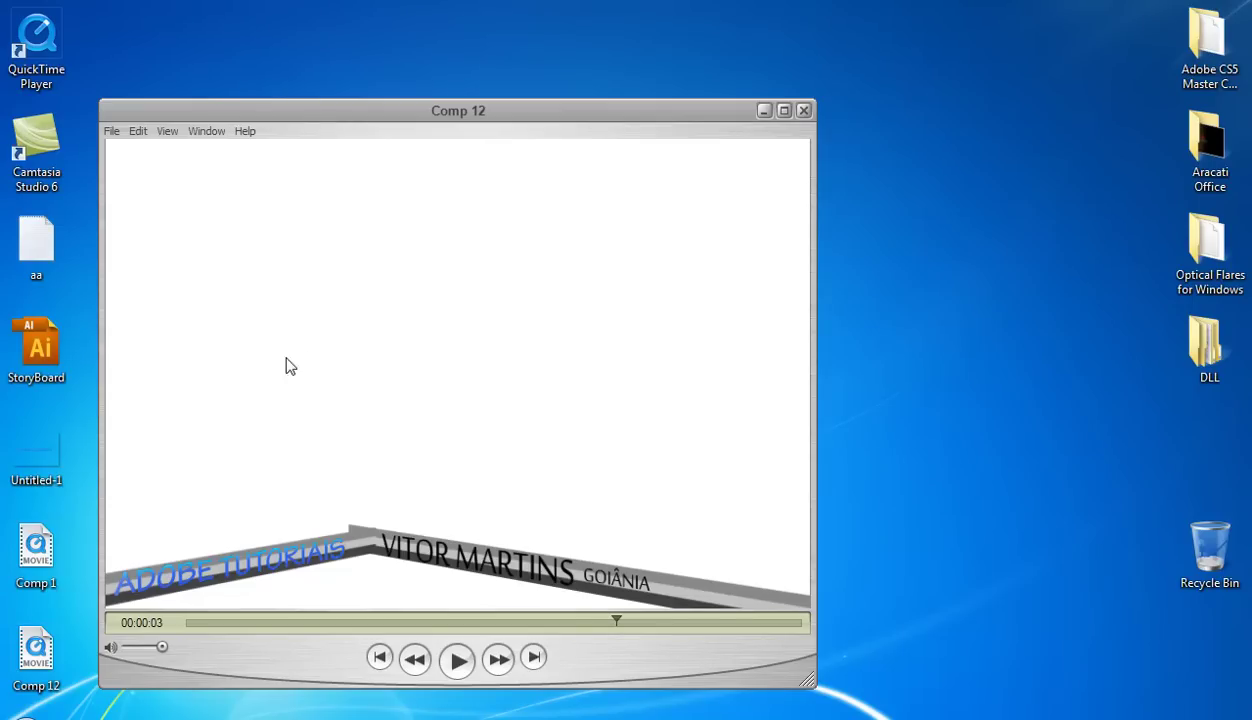
click(766, 110)
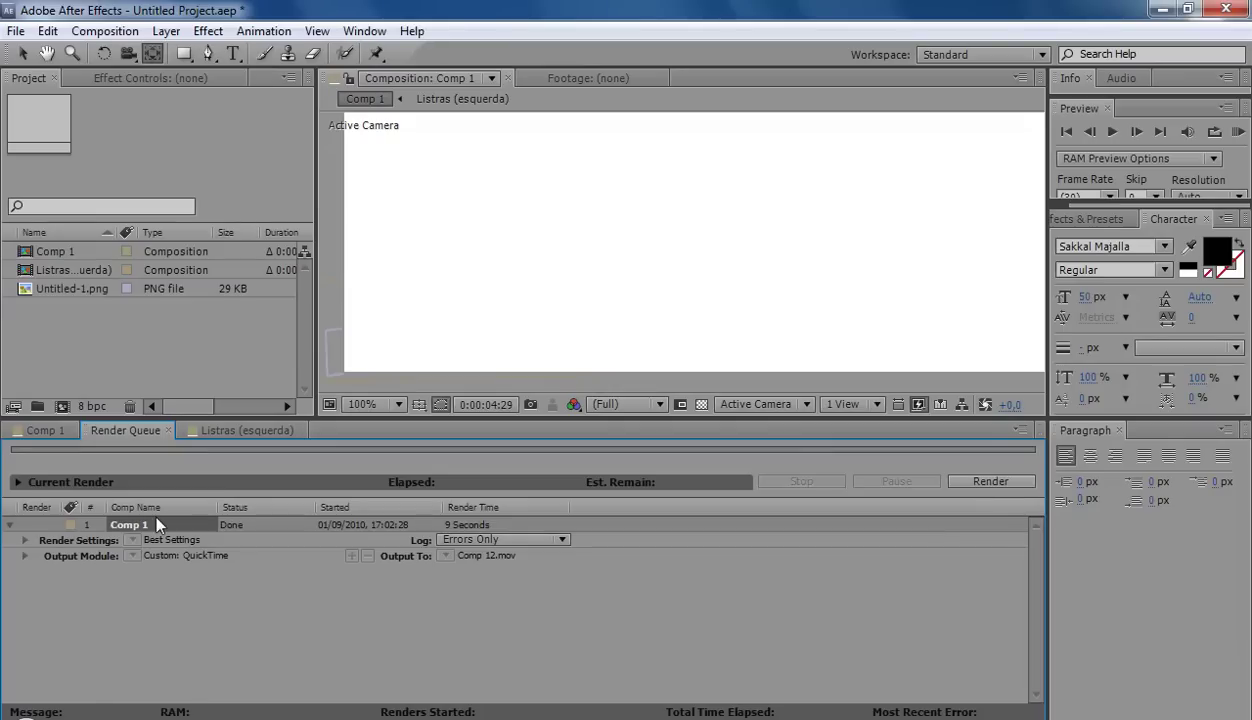
Switch from After Effects to Illustrator and undo the gradient style on ADOBE TUTORIAIS
click(268, 713)
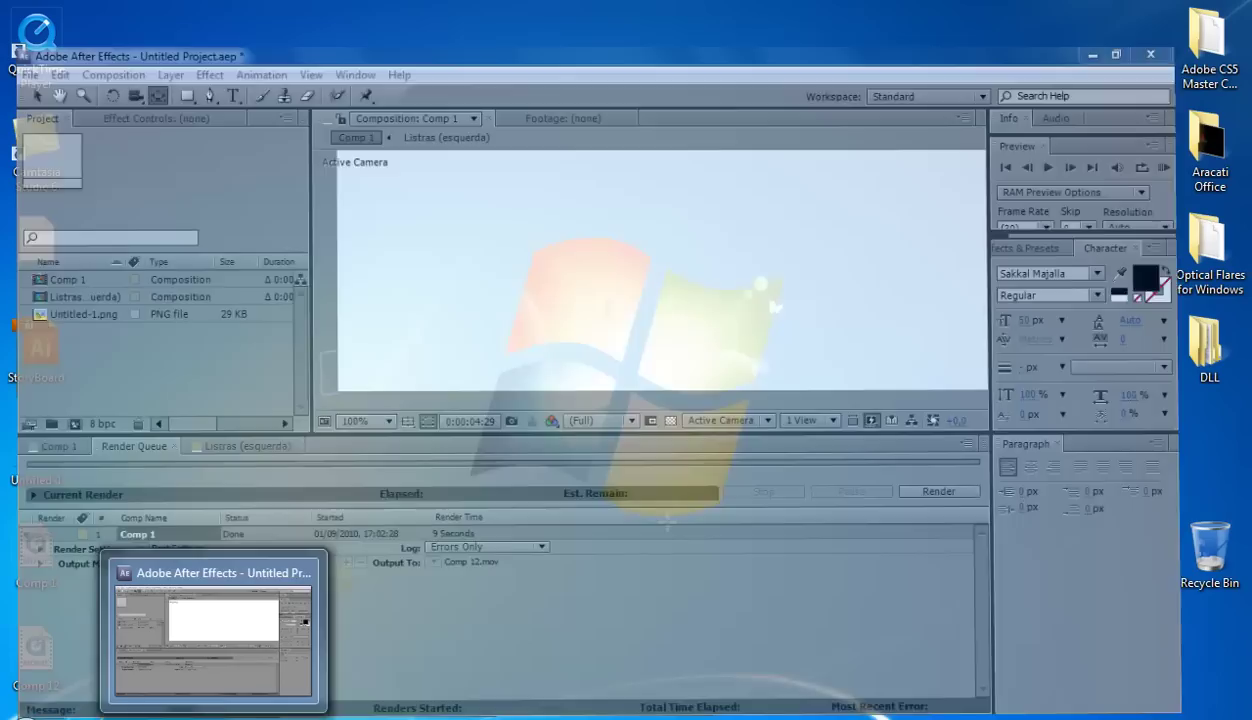
click(300, 712)
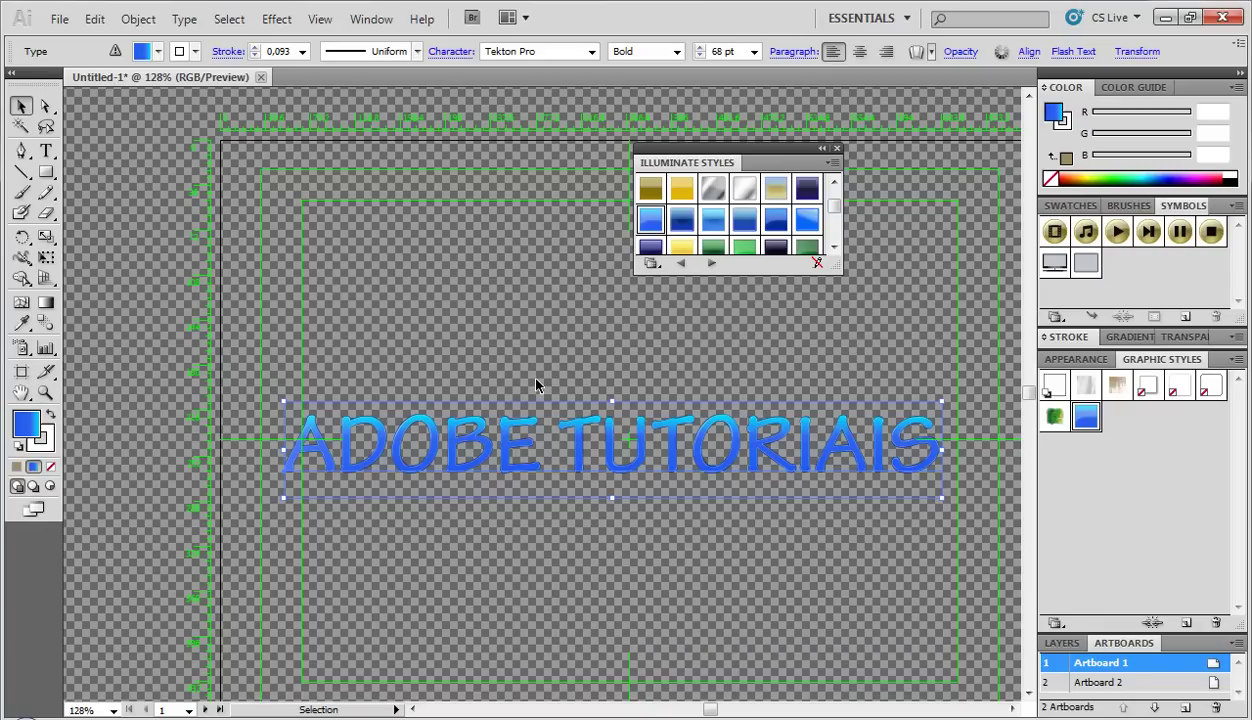
key(ctrl+z)
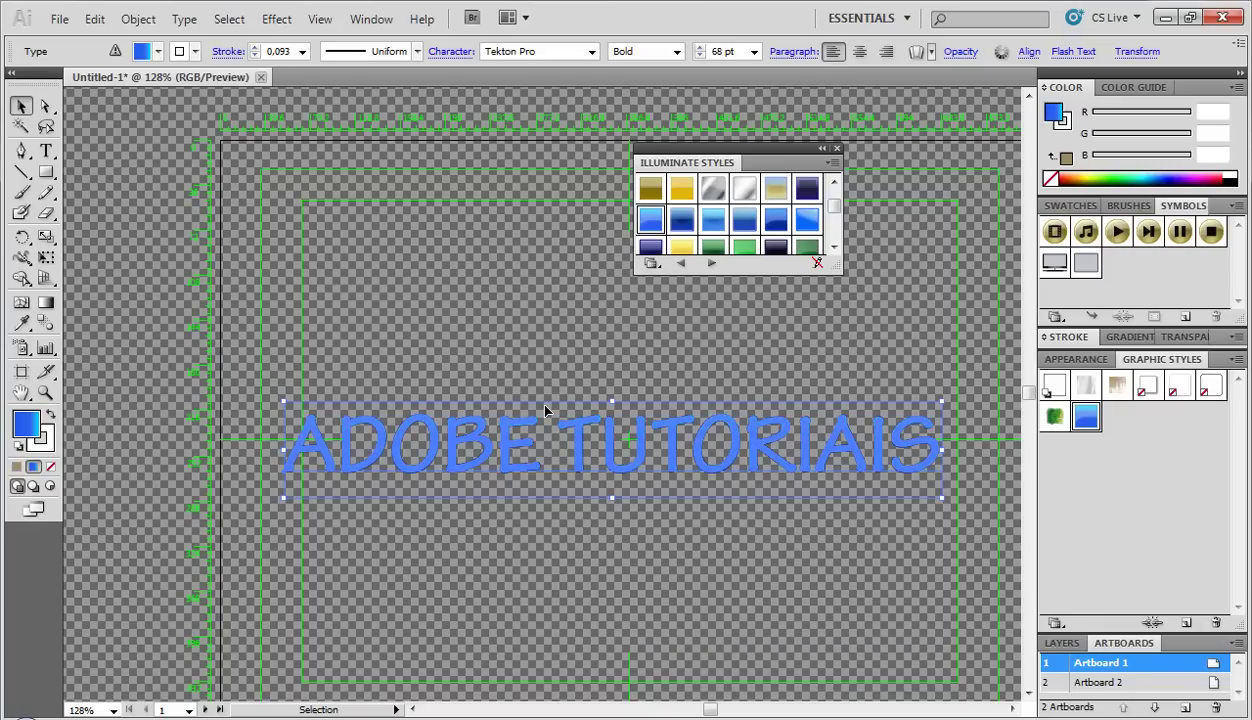